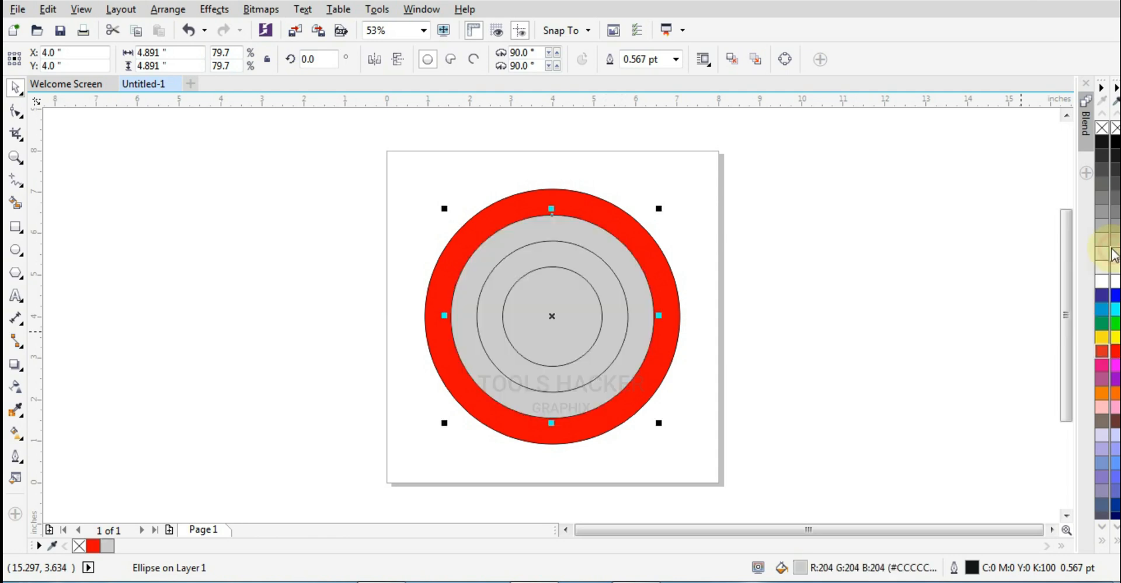
Step: Fill the third concentric circle, just inside the gray ring, with solid red
click(591, 277)
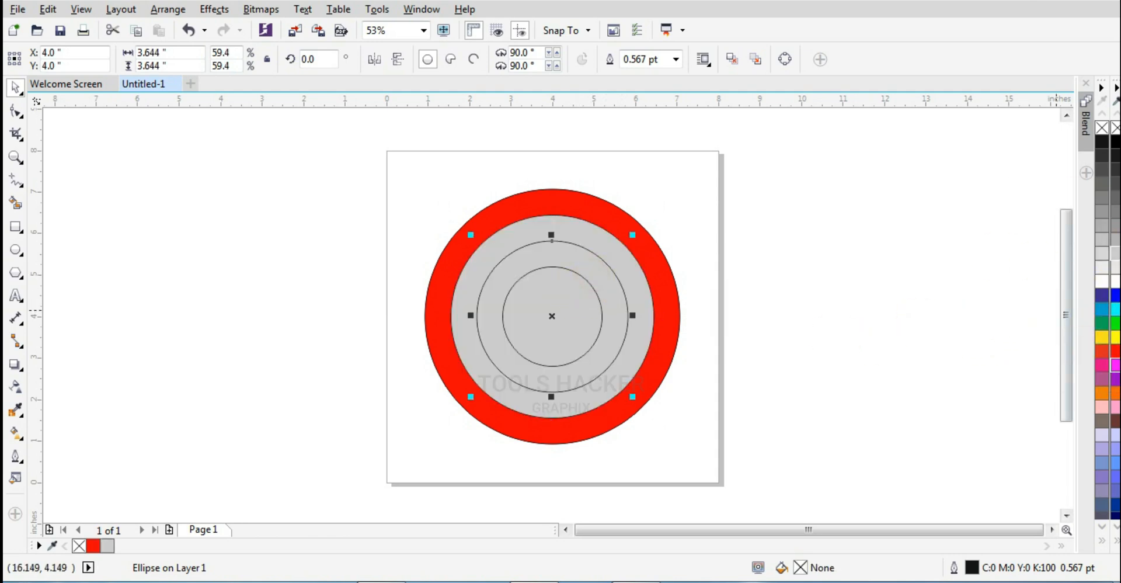
click(1114, 352)
click(610, 318)
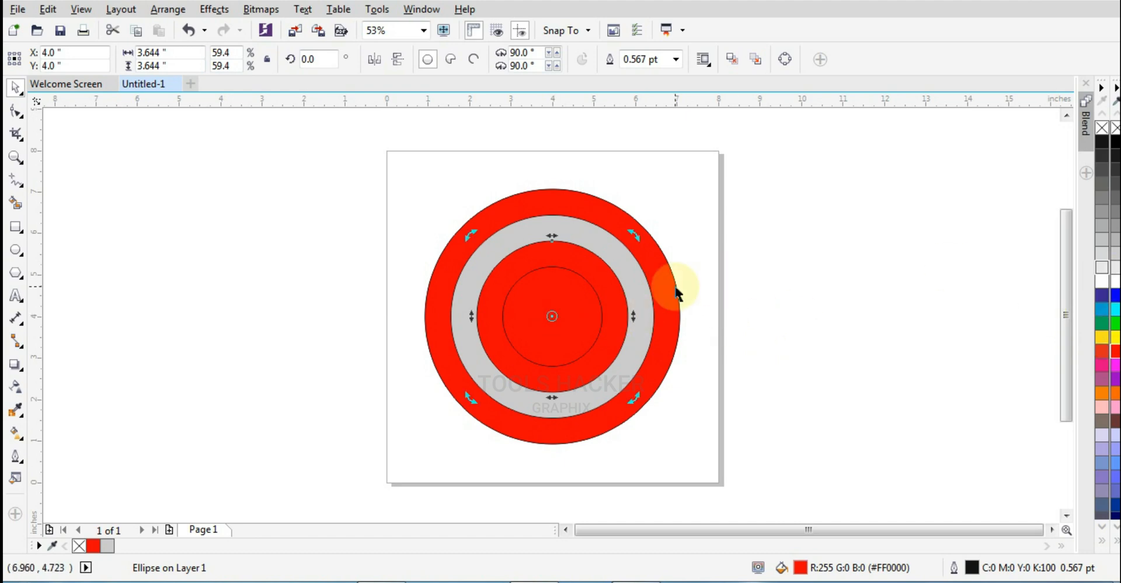
click(694, 287)
Step: Fill the innermost circle with solid blue
click(568, 286)
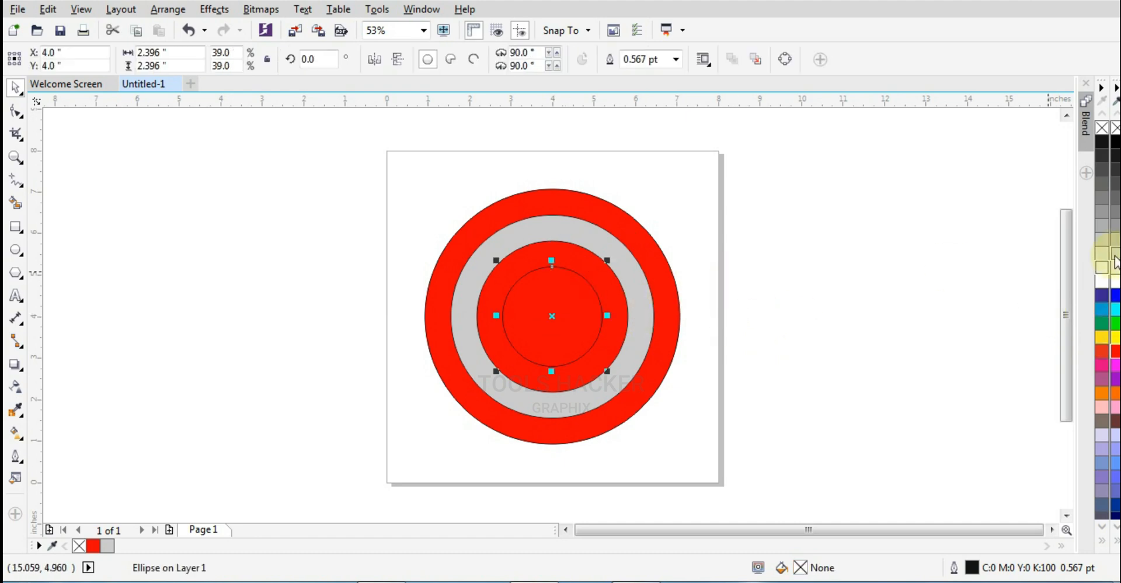
click(1116, 296)
click(910, 292)
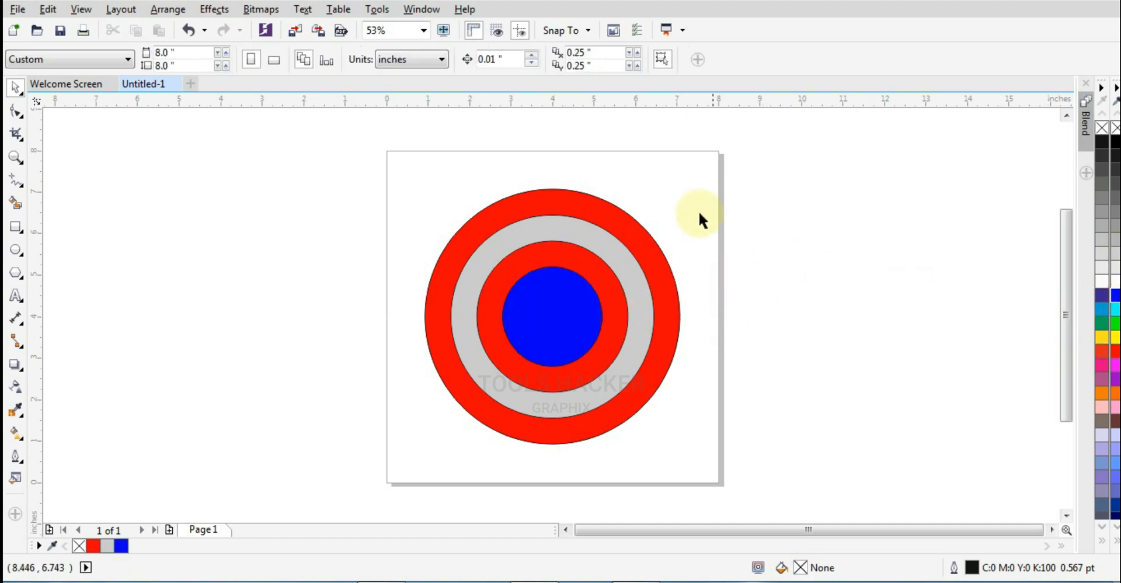
Step: Apply a linear fountain fill to the outermost red circle, running from its top edge to its bottom edge
click(640, 241)
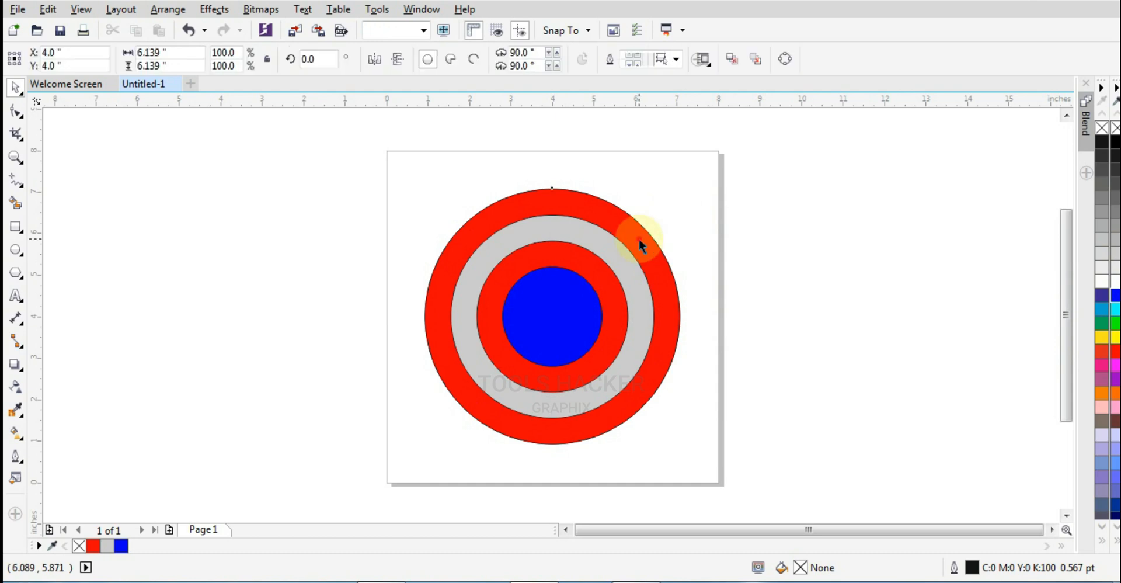
click(16, 435)
click(76, 431)
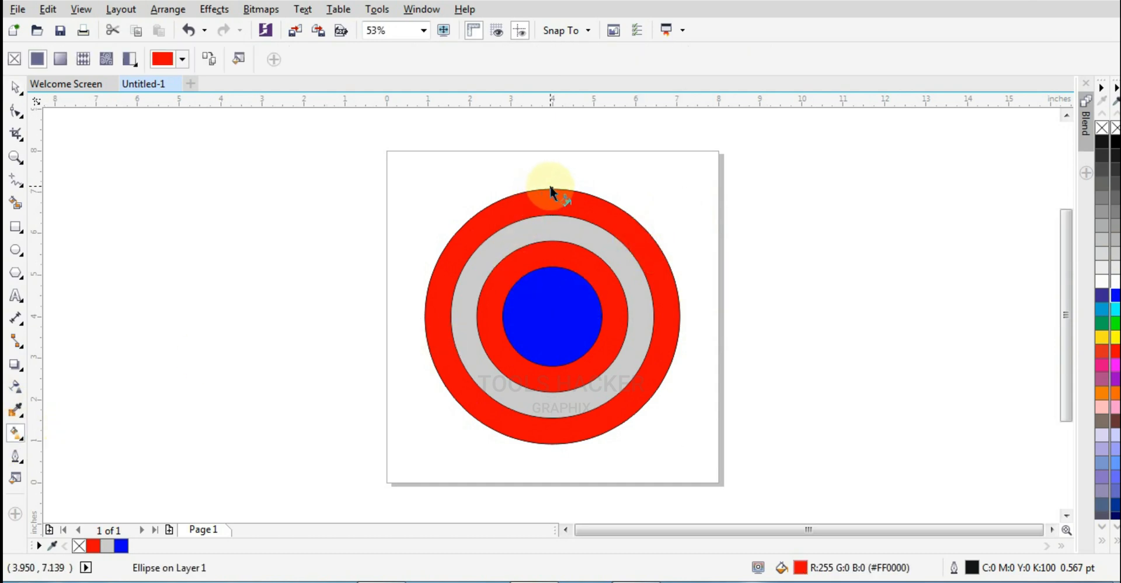
drag(551, 190, 552, 443)
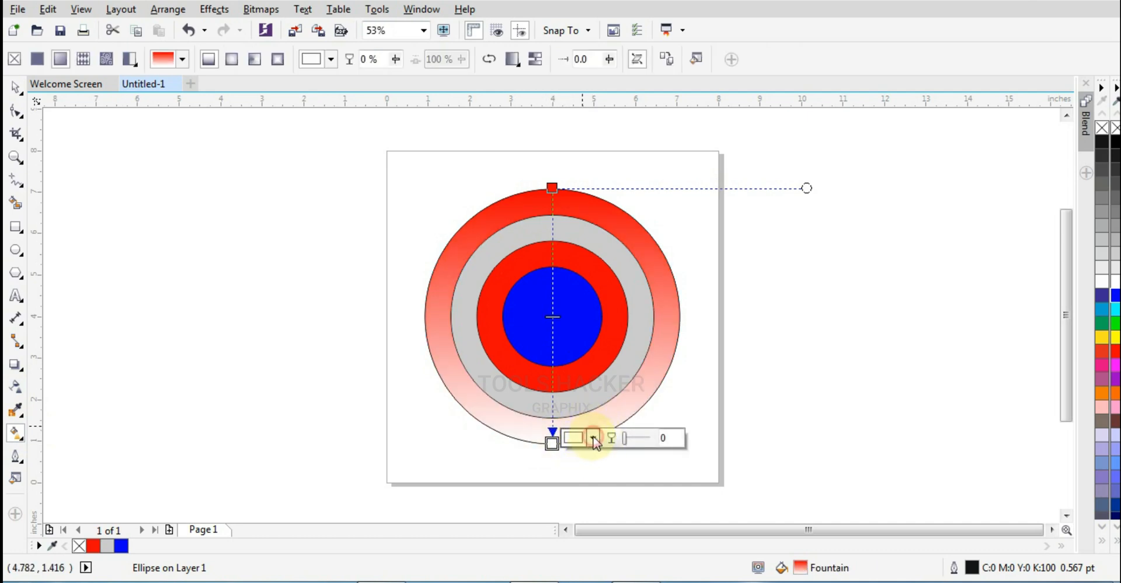
Step: Set the end colour of the outermost circle's gradient to CMYK 0, 100, 100, 15
click(593, 438)
double_click(726, 343)
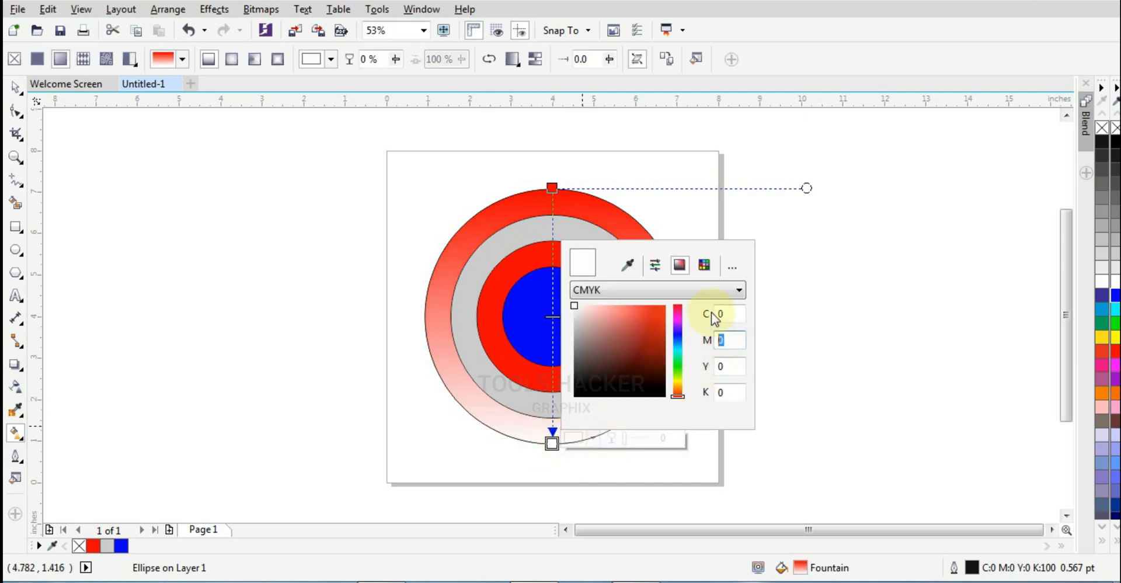
text(100)
key(Tab)
text(100)
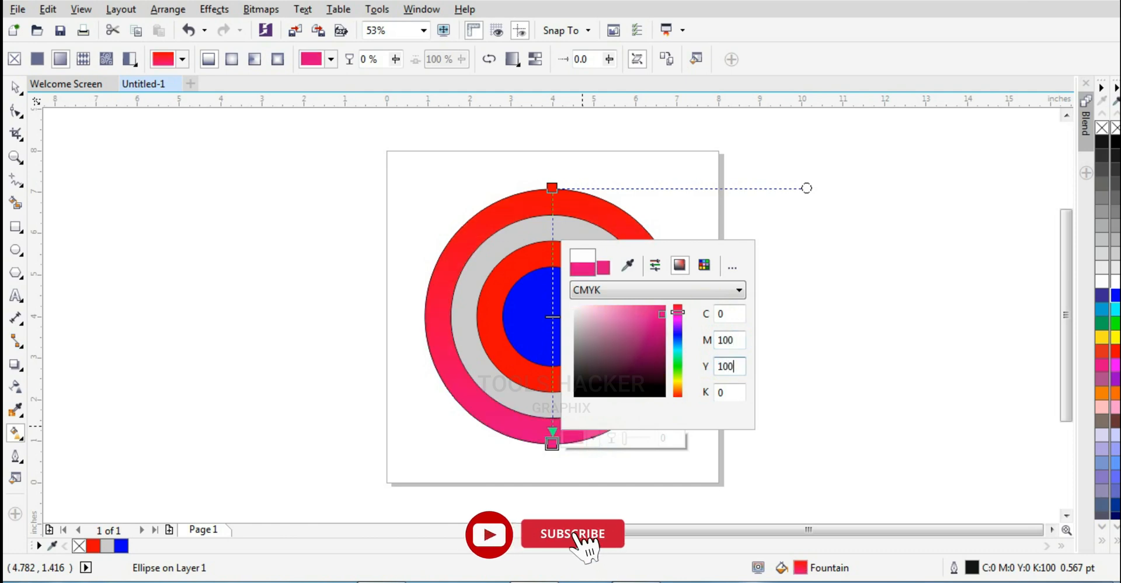
key(Tab)
text(1)
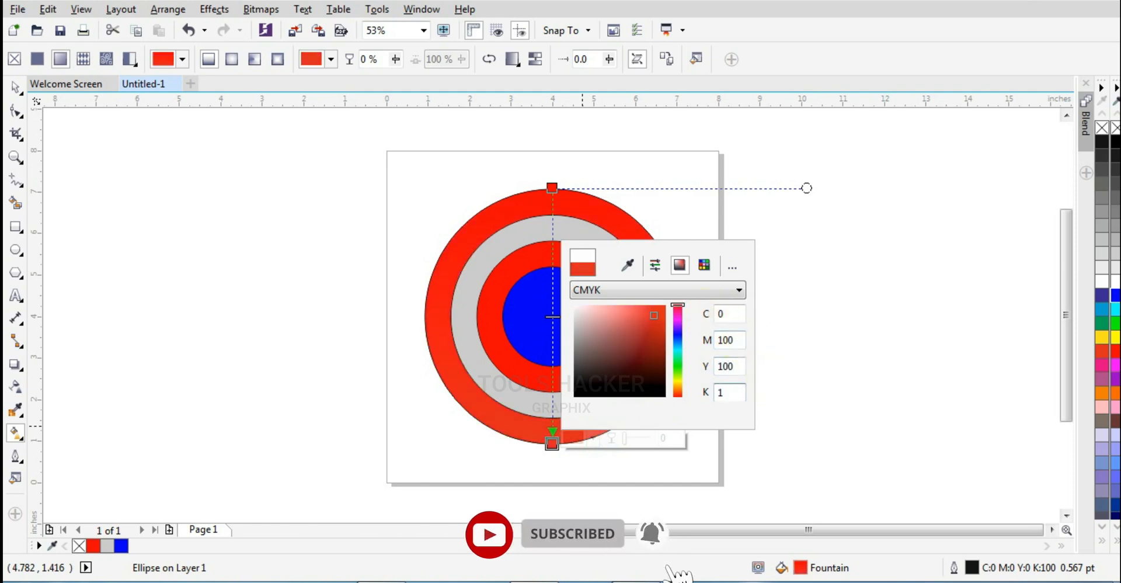
Step: Try the gradient's end colour with cyan 15 and black 0, and with a darker red picked in the colour field
click(728, 316)
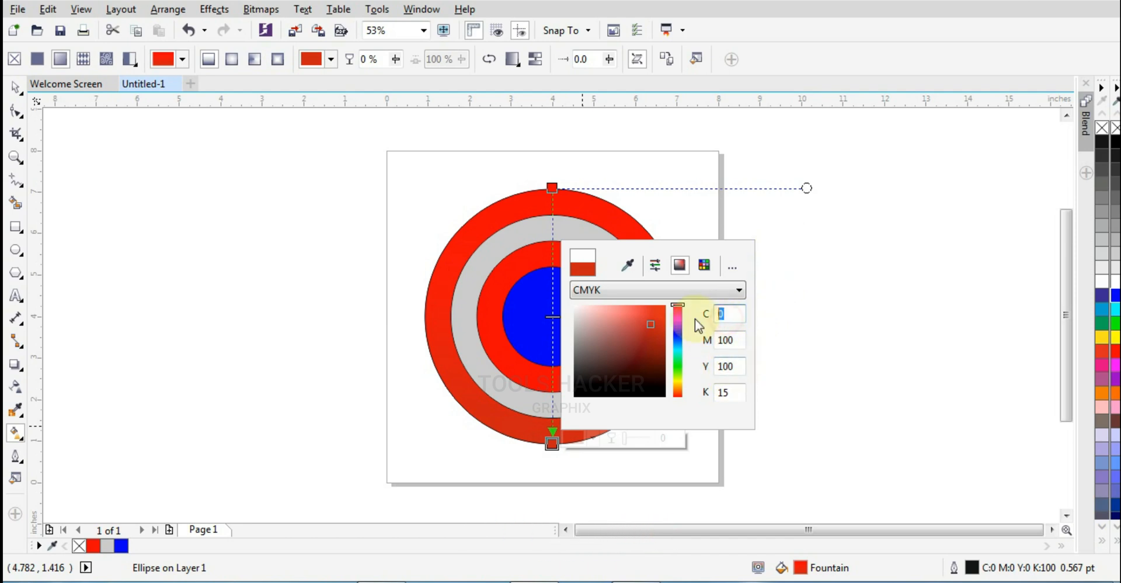
text(15)
key(Tab)
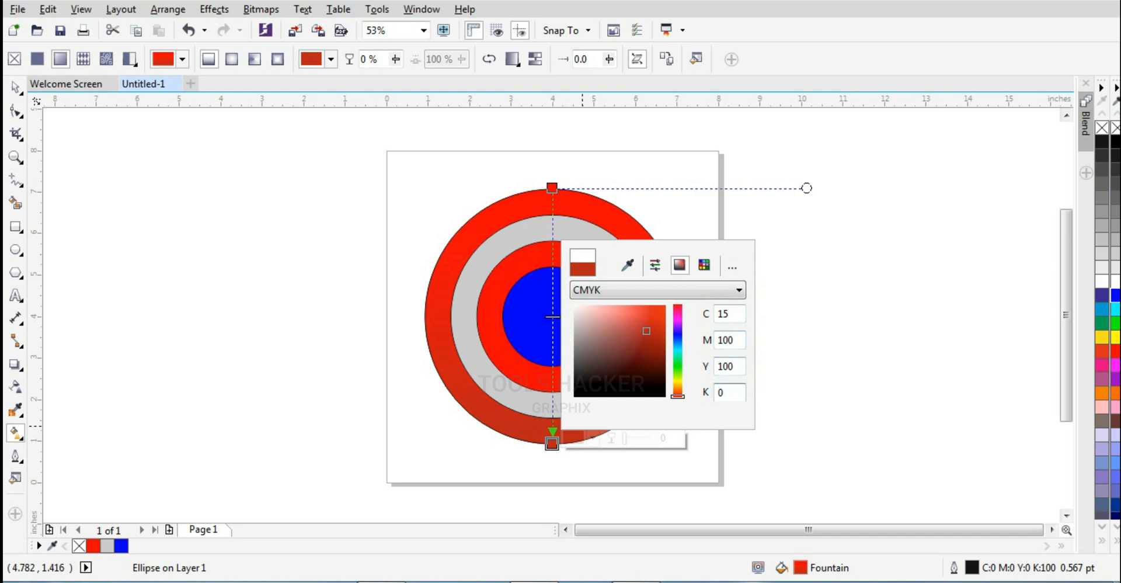
click(734, 344)
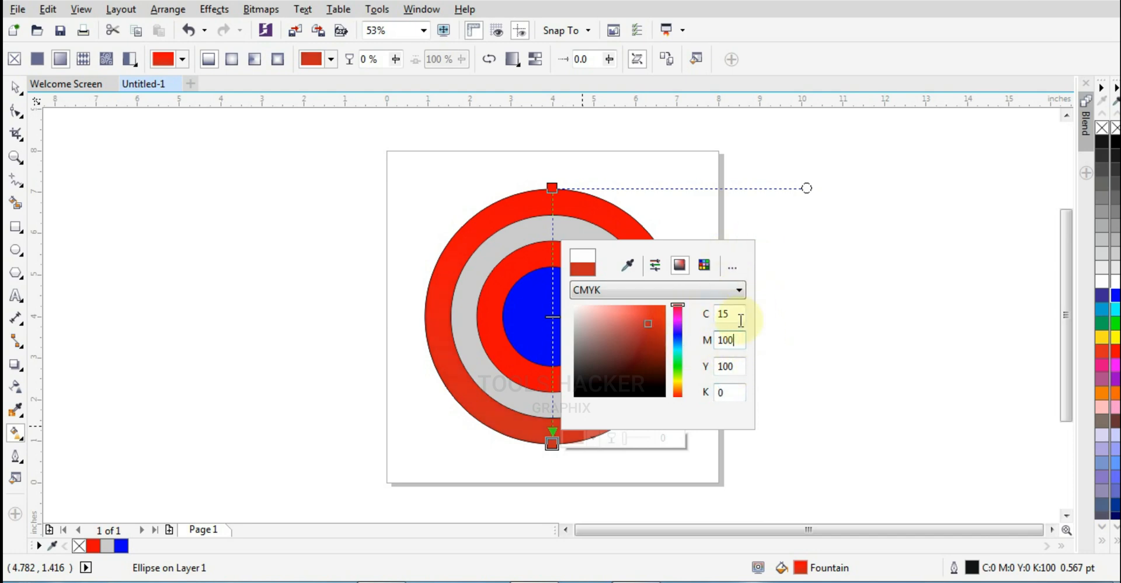
drag(642, 321, 653, 327)
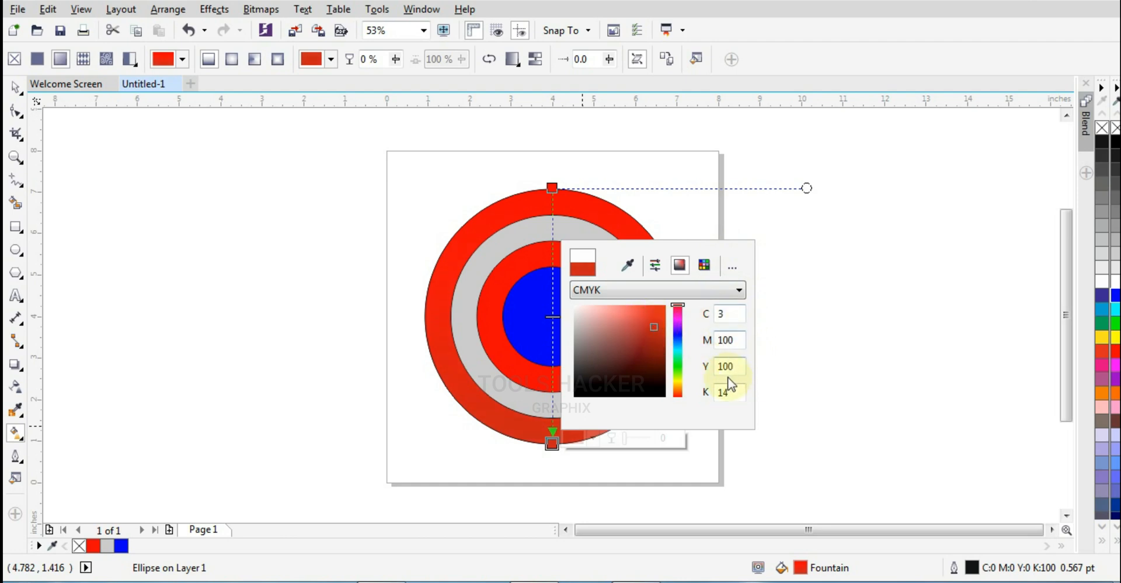
Step: Set the cyan value of the gradient's end colour to 15
drag(732, 393, 641, 399)
drag(717, 314, 817, 320)
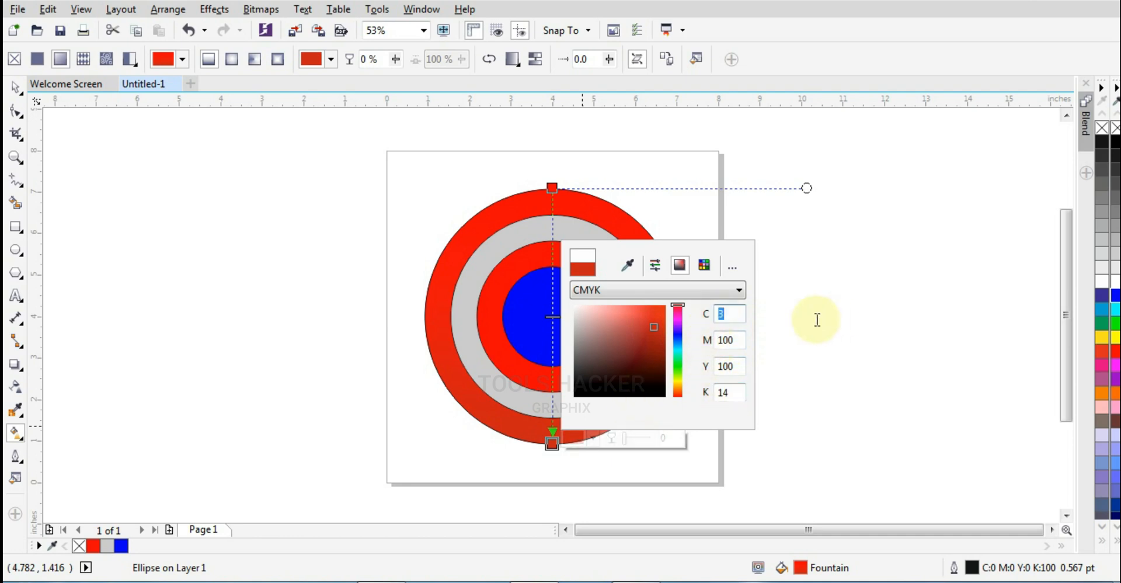
text(15)
key(Tab)
key(Tab)
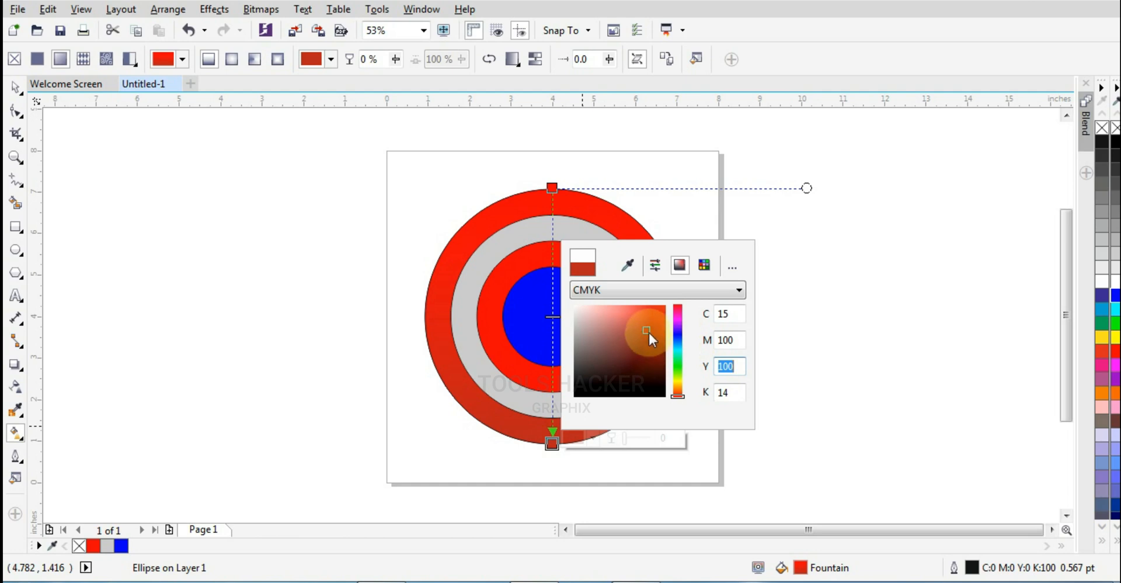
Step: Set the cyan value of the gradient's end colour to 10 and close the colour picker
drag(735, 391, 684, 394)
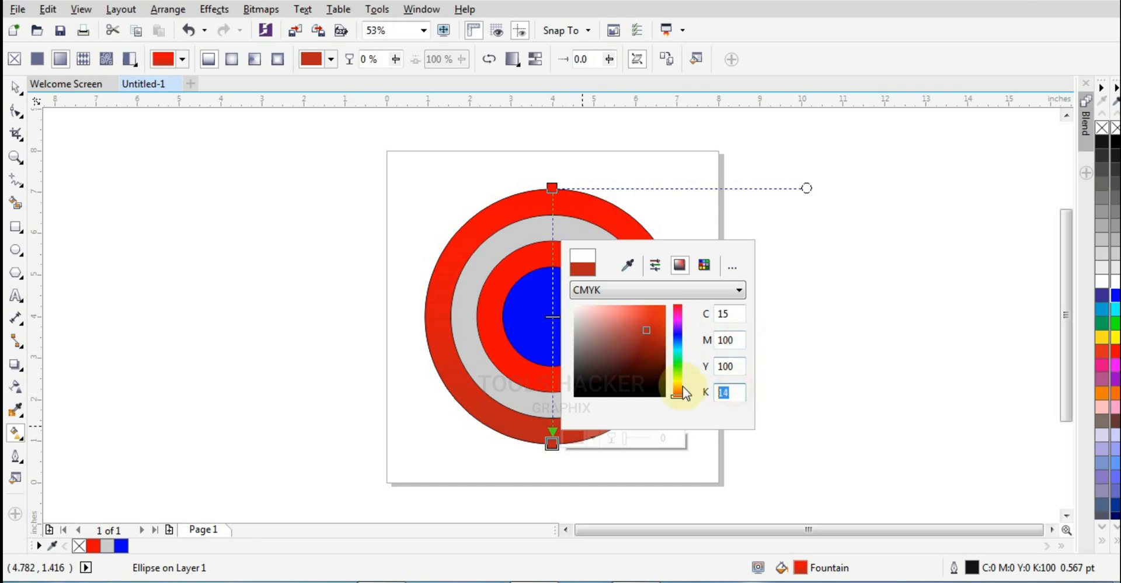
drag(740, 314, 698, 315)
text(10)
click(817, 320)
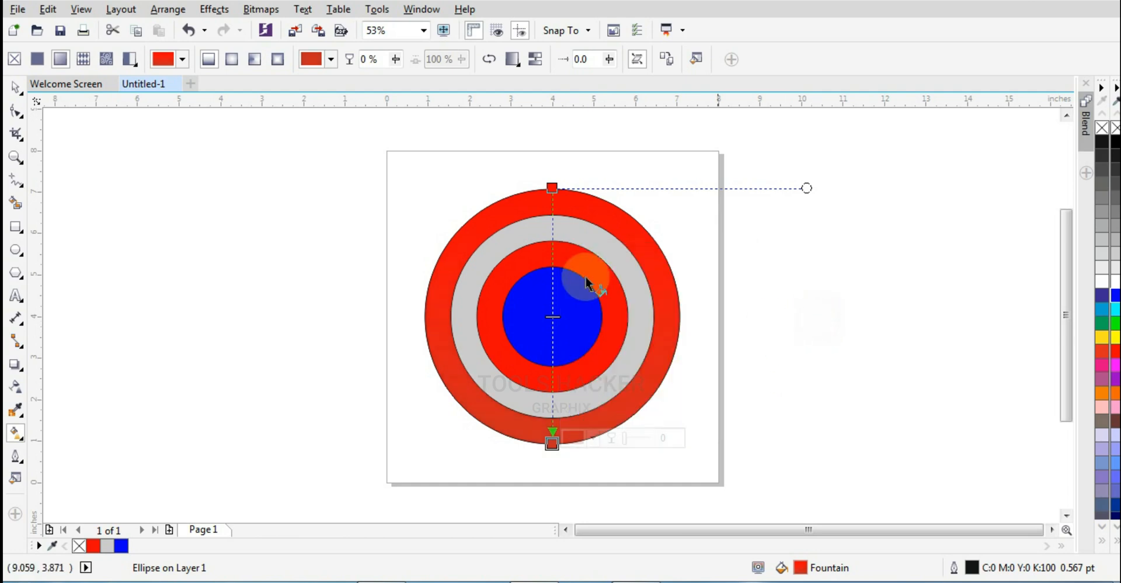
Step: Copy the outermost circle's red gradient fill to the inner red circle, with the gradient running from left to right
click(16, 87)
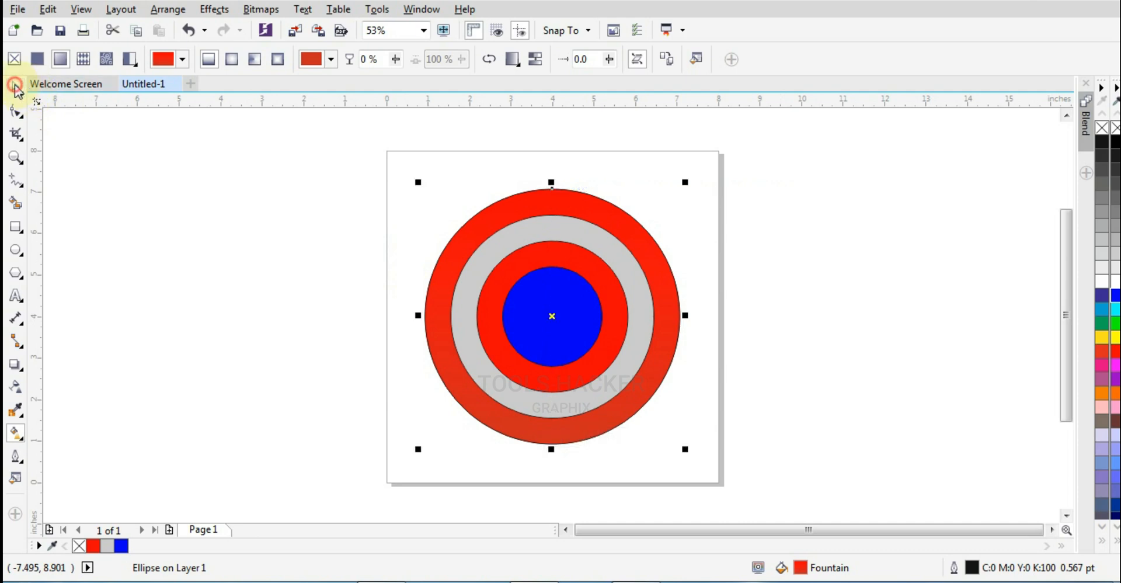
click(512, 269)
click(779, 259)
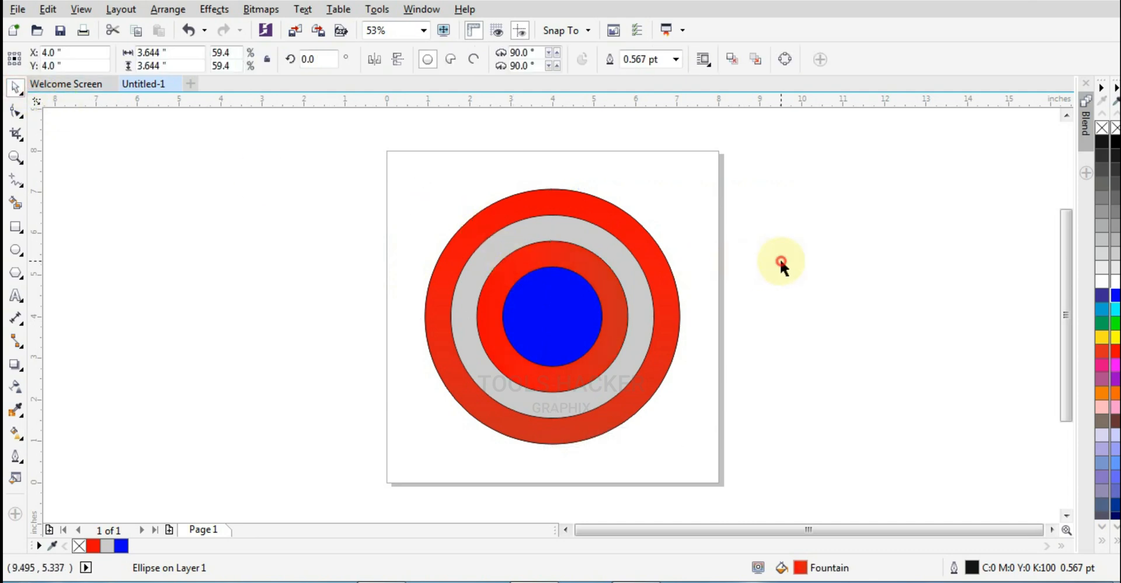
Step: Make a concentric duplicate of the outermost circle scaled to 80.3% (4.927") and mirror it vertically
click(581, 224)
scroll(579, 220, up, 2)
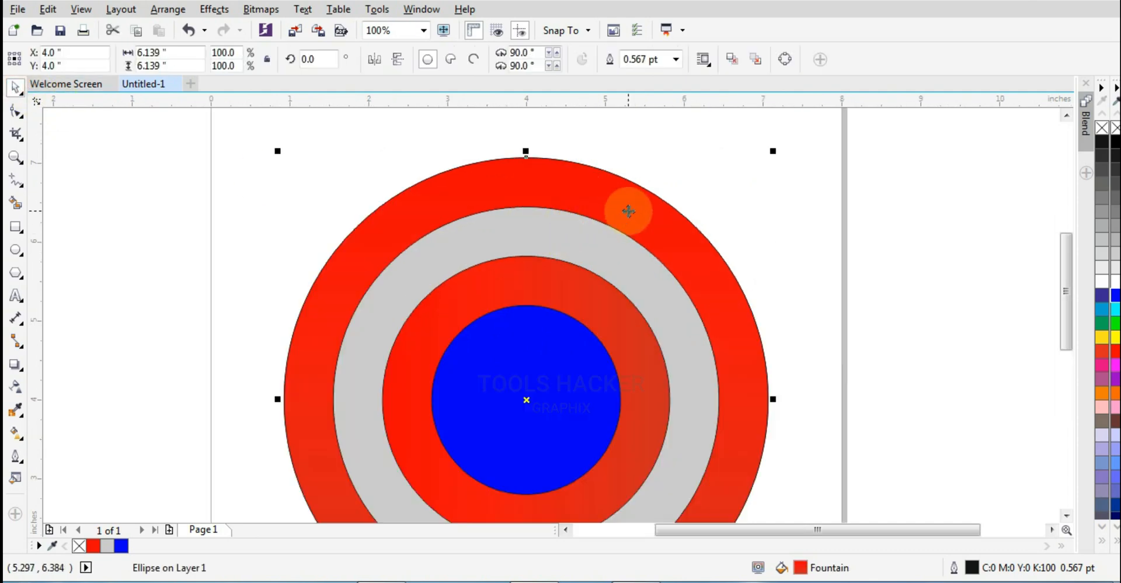
scroll(698, 187, up, 2)
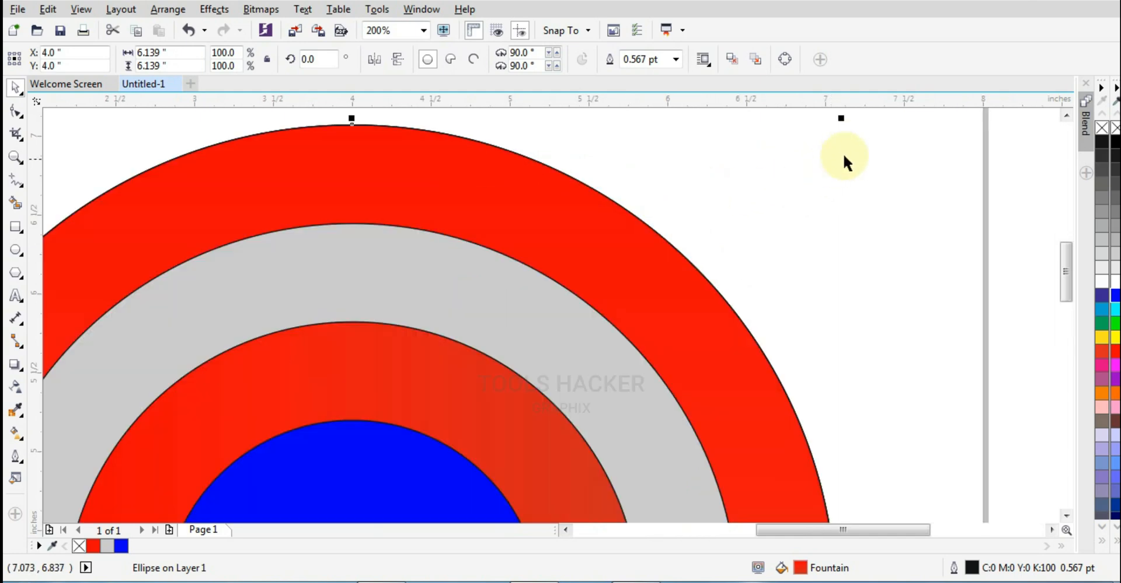
drag(844, 122, 766, 185)
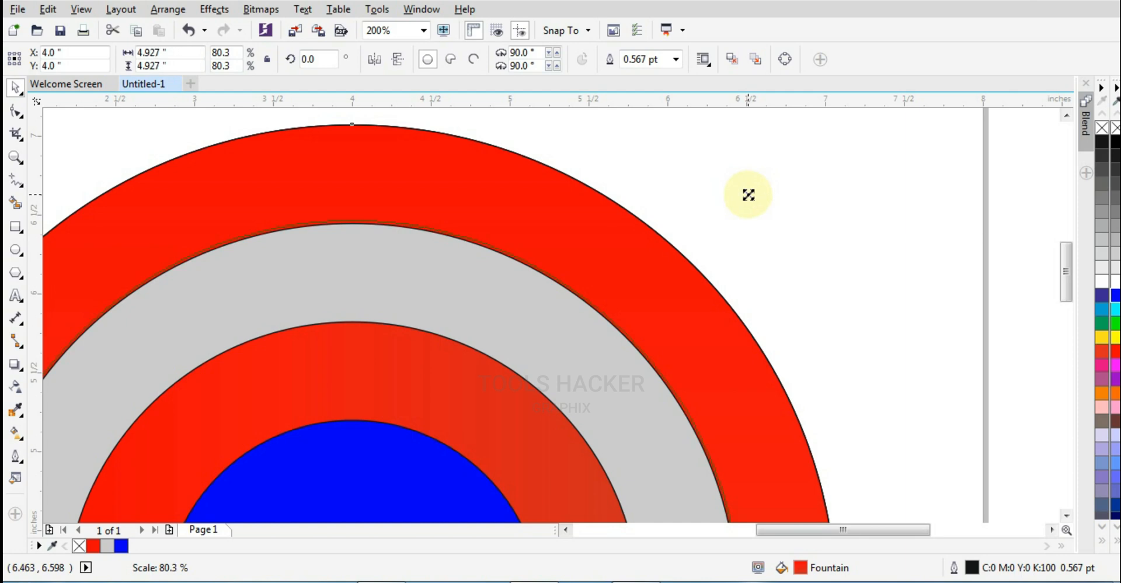
drag(749, 194, 748, 195)
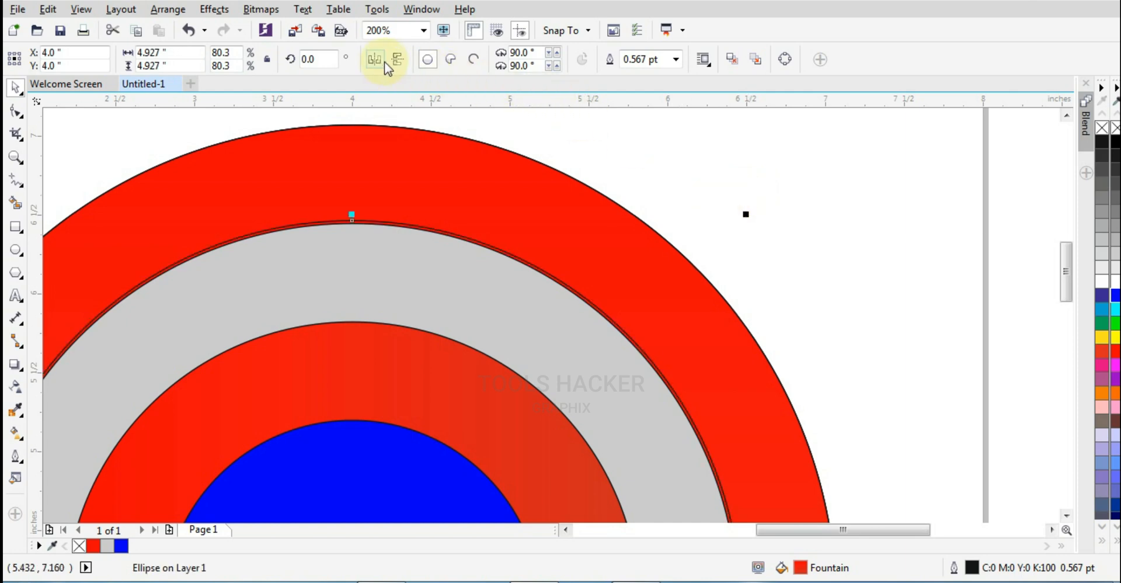
click(818, 233)
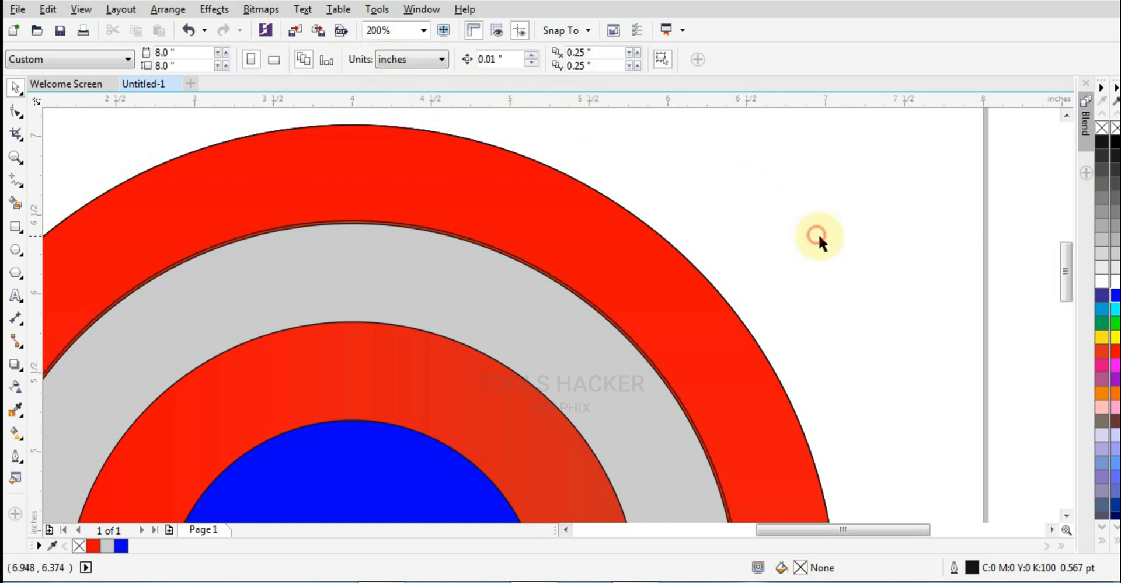
Step: Remove the outlines from the outermost circle and all the other circles of the shield
scroll(842, 247, down, 1)
click(650, 228)
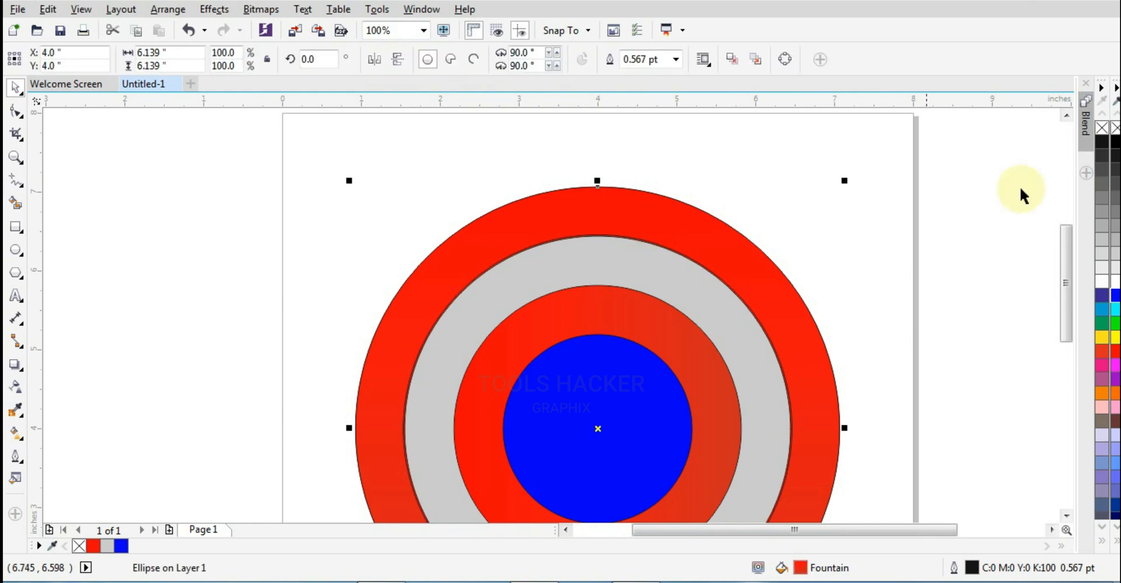
right_click(1115, 126)
scroll(803, 183, down, 2)
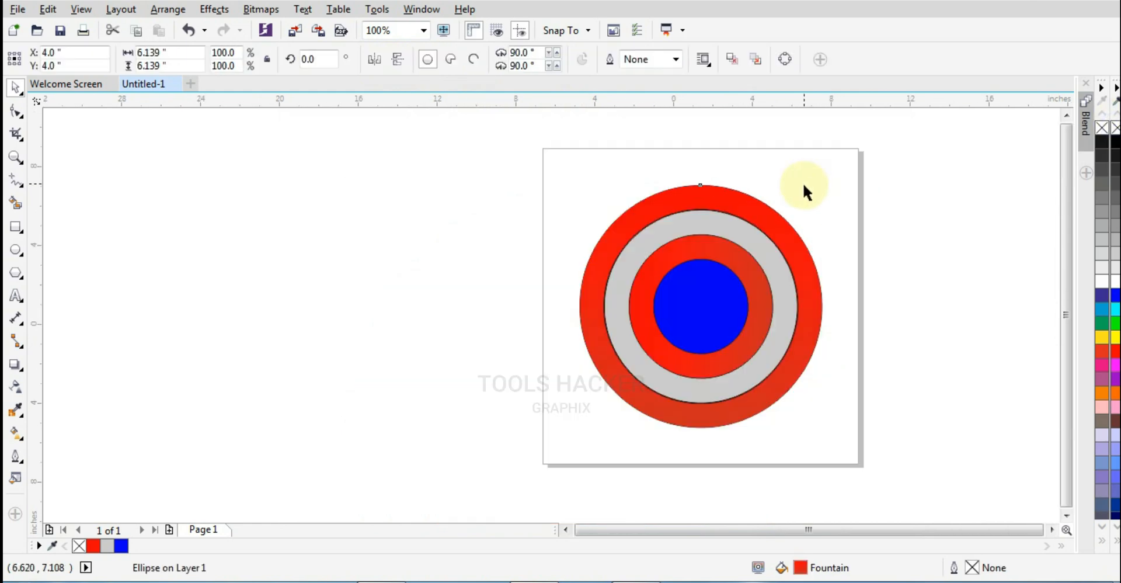
drag(631, 163, 929, 357)
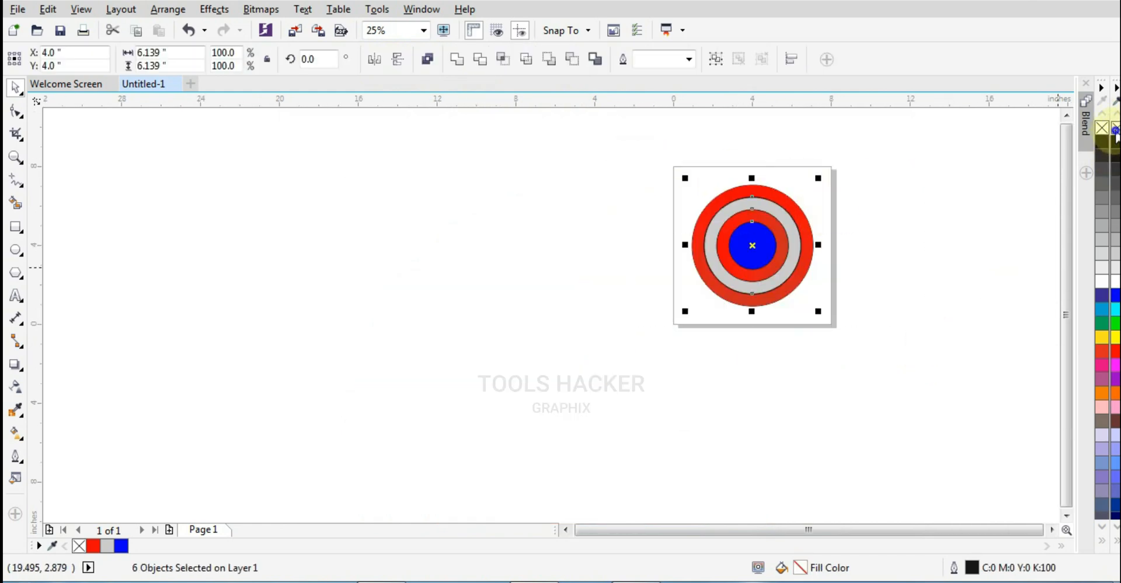
click(983, 228)
Step: Enlarge the duplicate gradient circle around the gray ring slightly to 4.94" (80.5%), keeping it concentric
scroll(805, 253, up, 2)
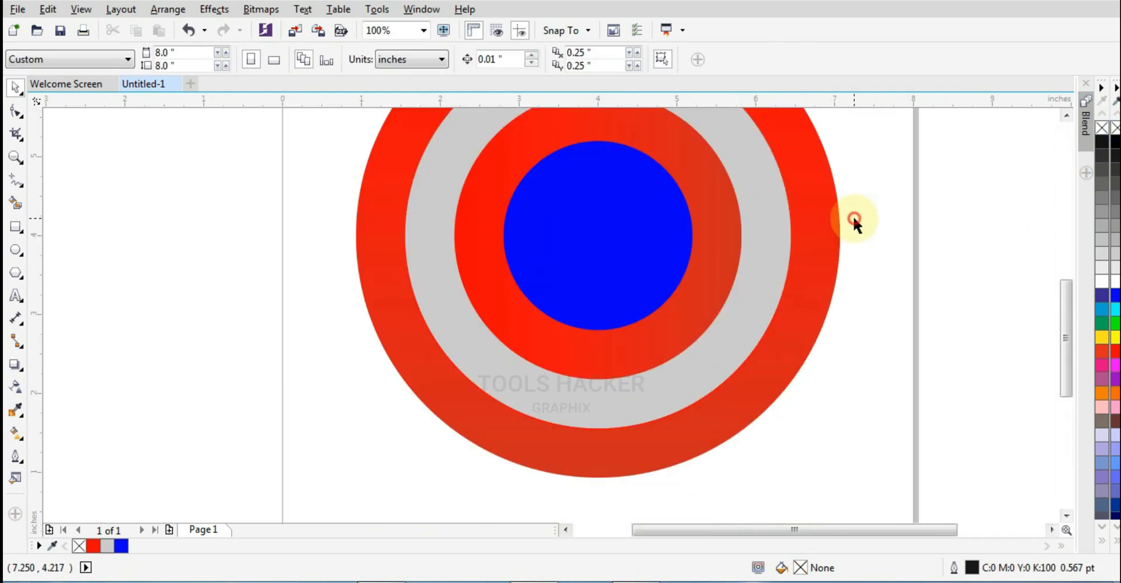
scroll(664, 236, down, 1)
scroll(629, 158, up, 3)
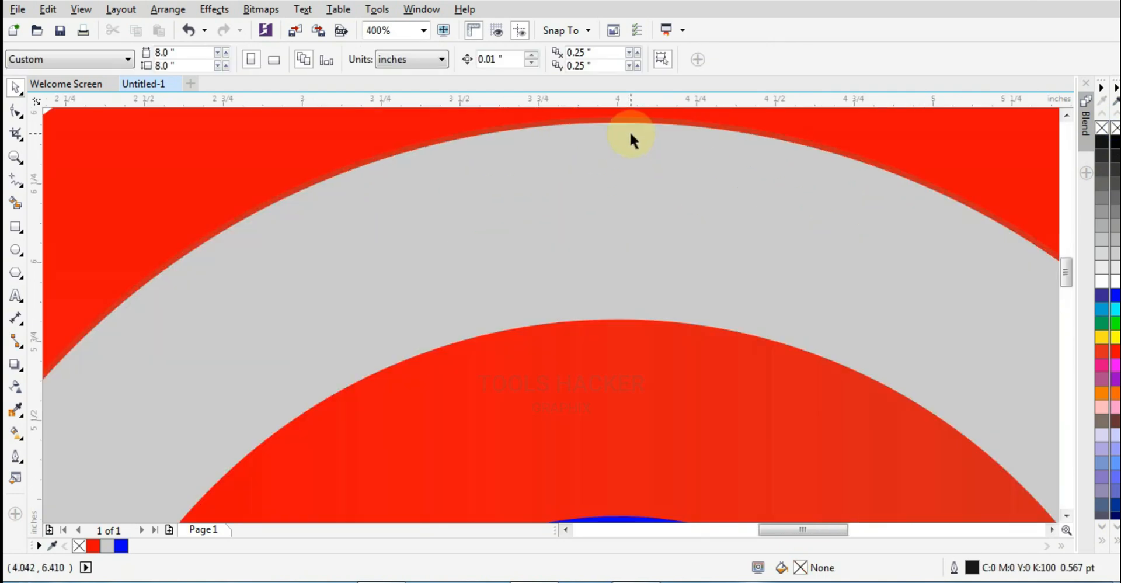
click(639, 120)
scroll(657, 139, down, 1)
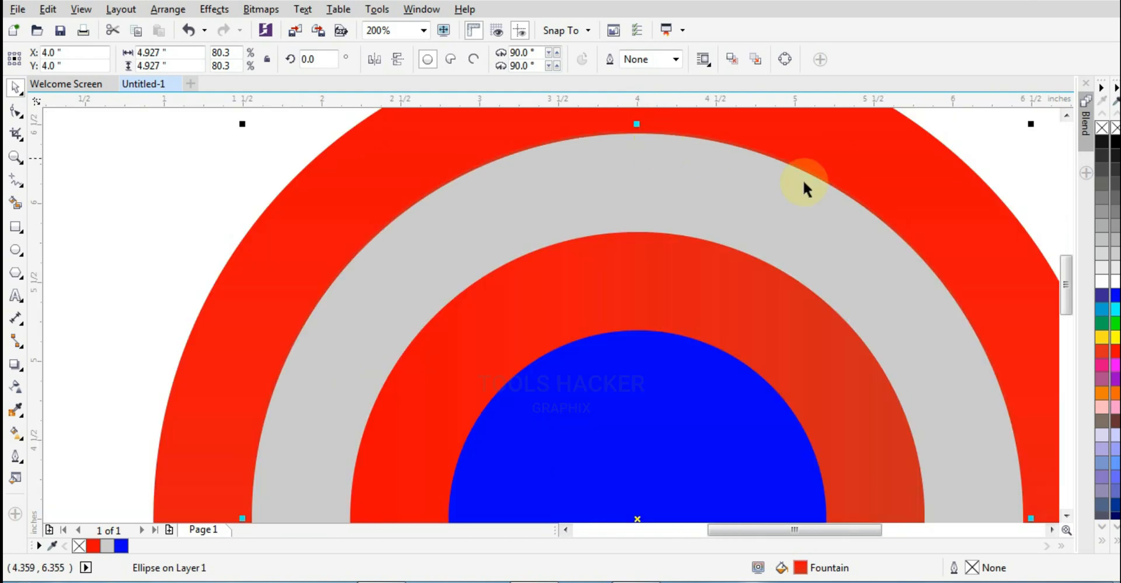
scroll(863, 214, down, 1)
scroll(946, 174, up, 2)
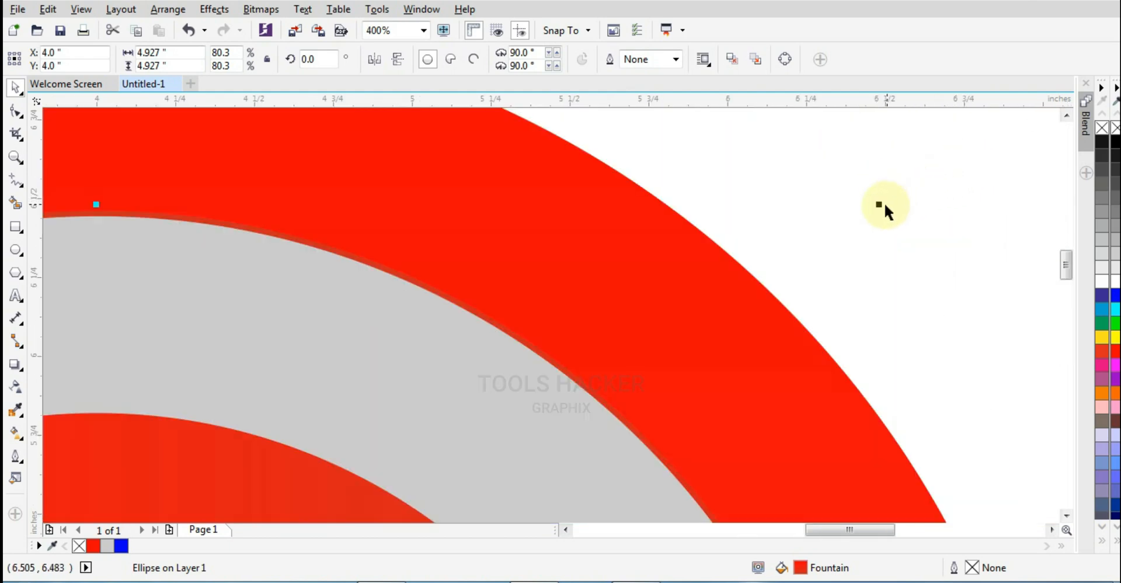
drag(880, 206, 874, 209)
scroll(874, 208, down, 1)
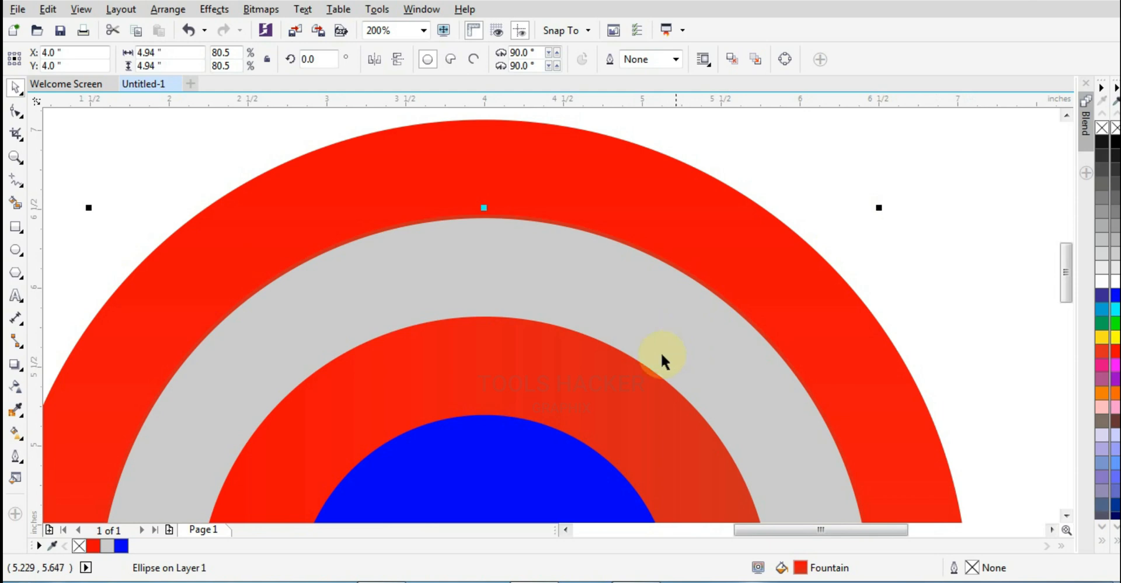
Step: Make a concentric duplicate of the inner red circle scaled down to 58.8% (3.609")
click(620, 367)
scroll(620, 368, down, 1)
scroll(553, 386, up, 1)
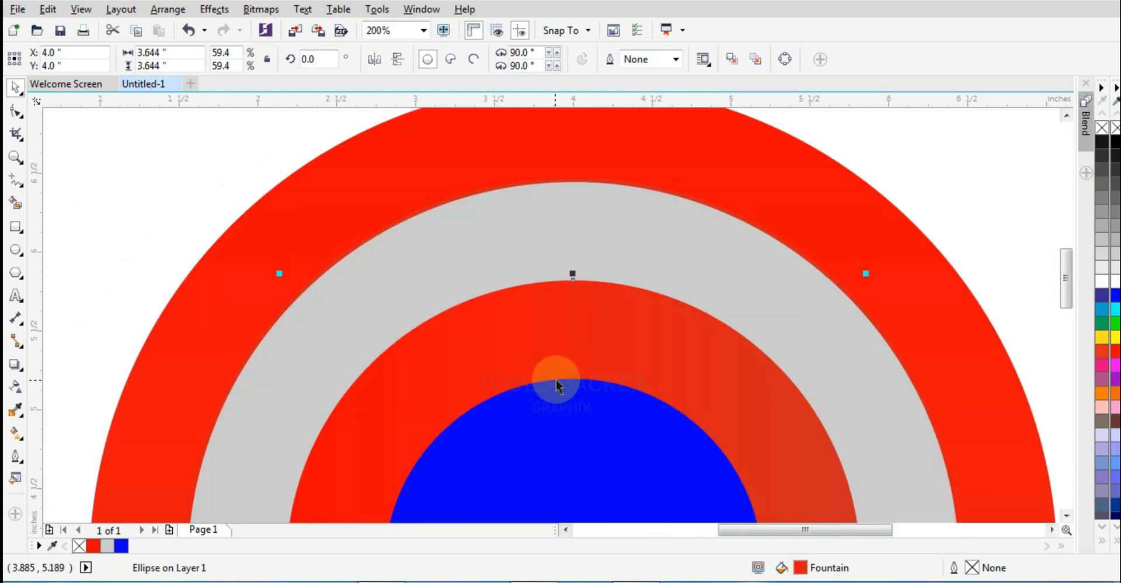
scroll(747, 302, up, 1)
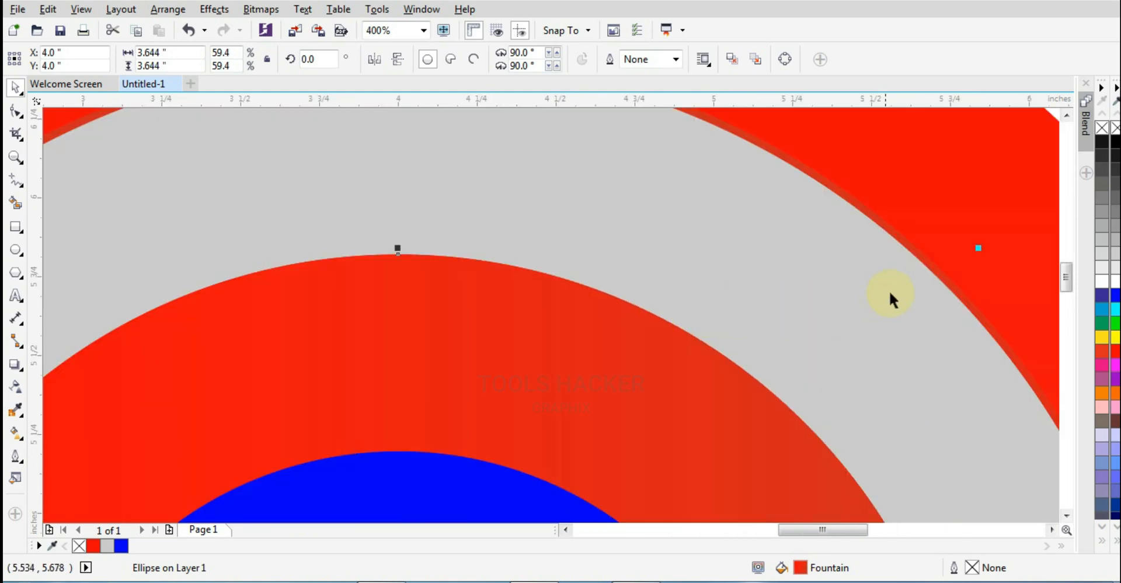
drag(977, 249, 975, 249)
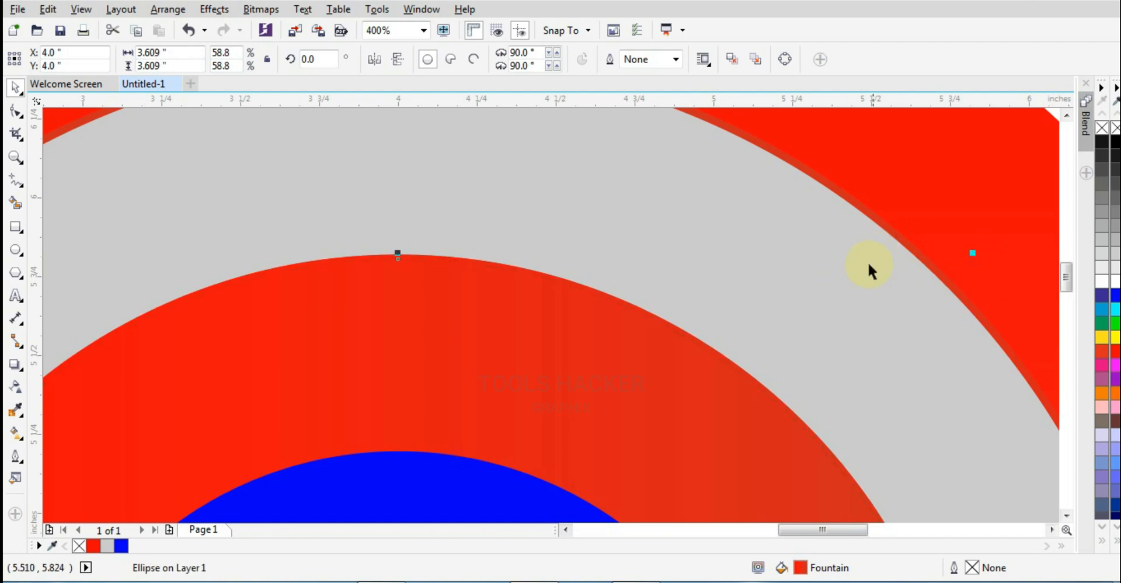
Step: Mirror the original 3.644" inner red circle behind the new duplicate vertically
scroll(852, 285, down, 3)
scroll(867, 289, up, 2)
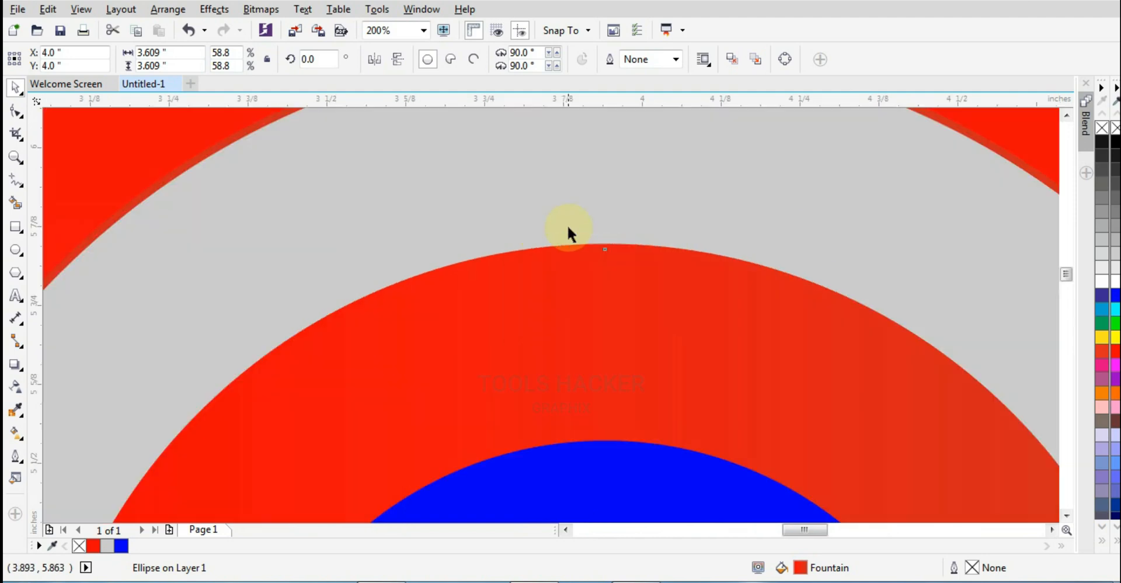
scroll(568, 227, up, 1)
click(605, 262)
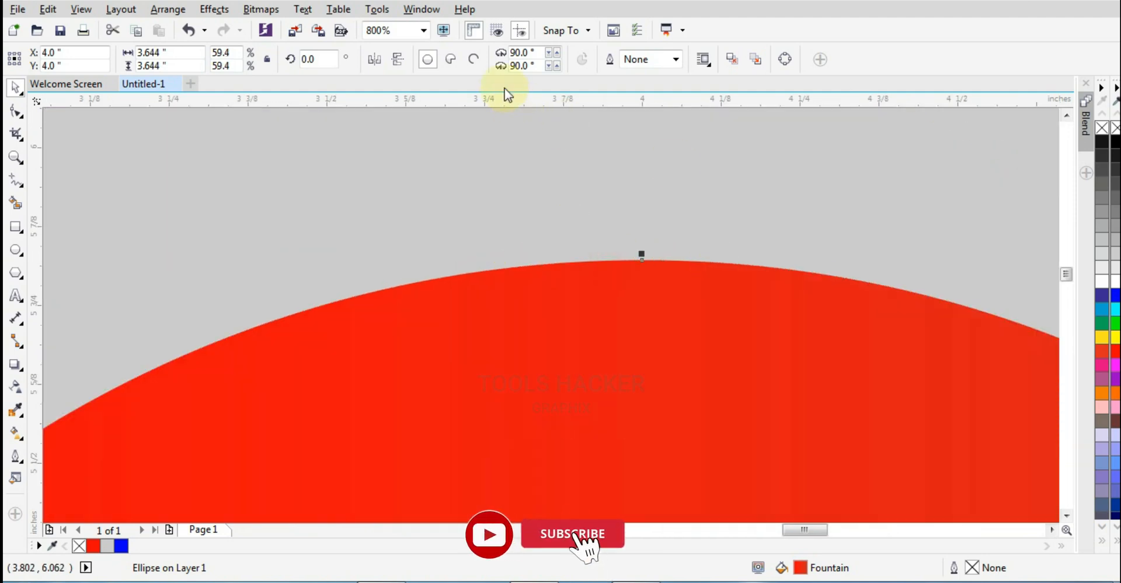
click(396, 61)
Step: Examine the edges between the red, gray and blue rings up close and across the whole shield
scroll(654, 202, down, 3)
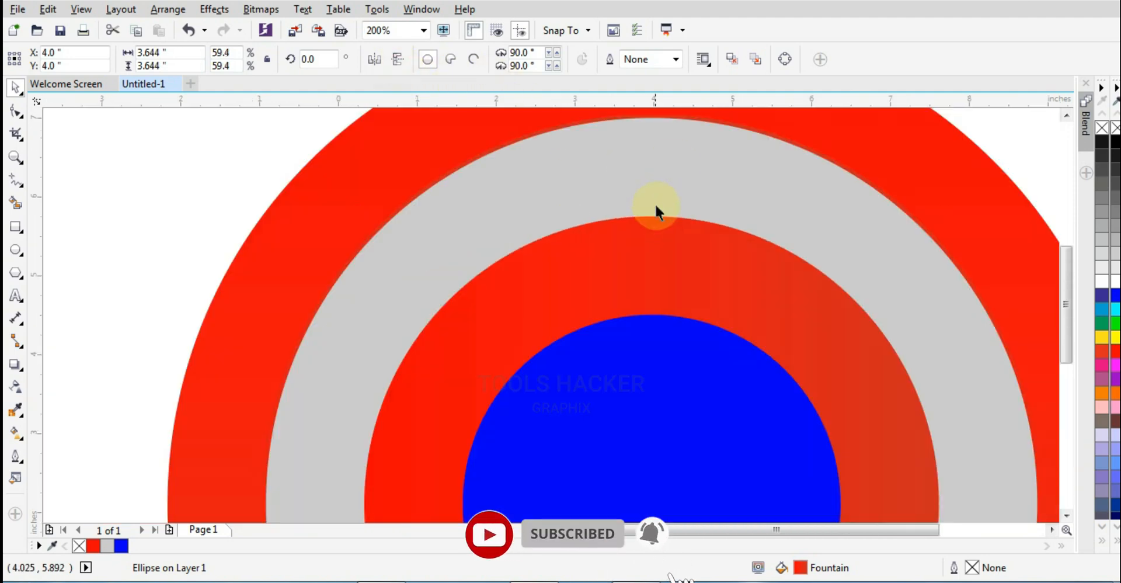
scroll(677, 463, up, 1)
scroll(668, 263, down, 1)
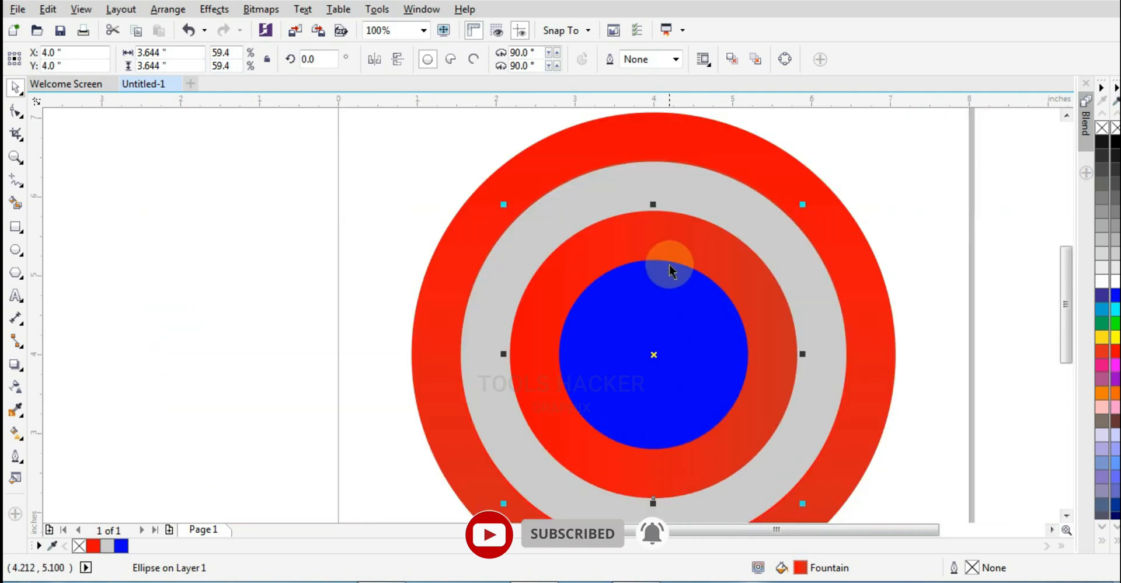
scroll(671, 280, down, 1)
scroll(693, 302, up, 2)
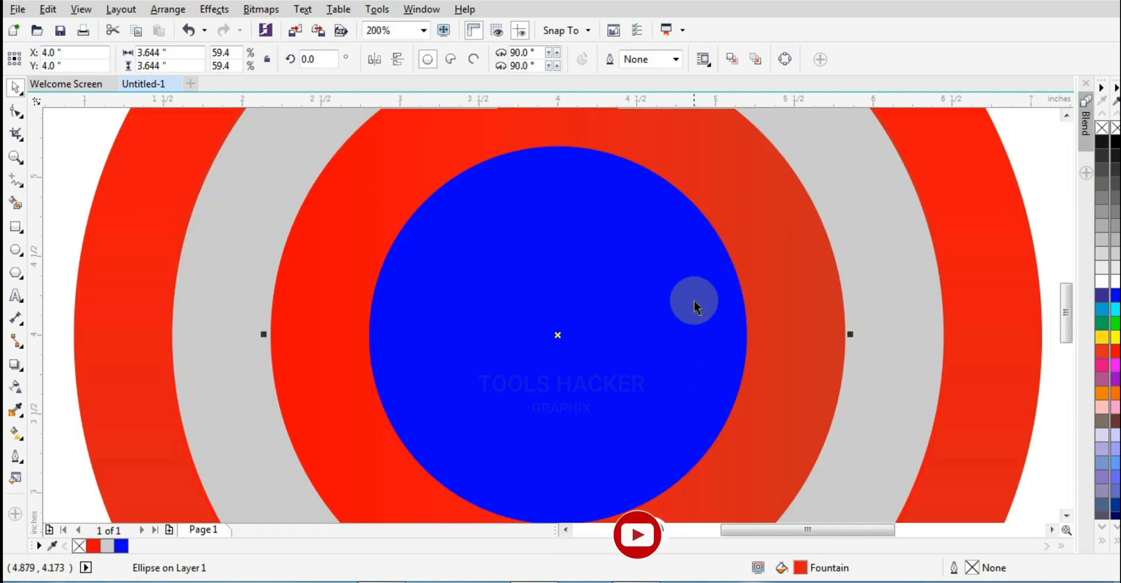
scroll(693, 303, down, 1)
scroll(693, 302, down, 1)
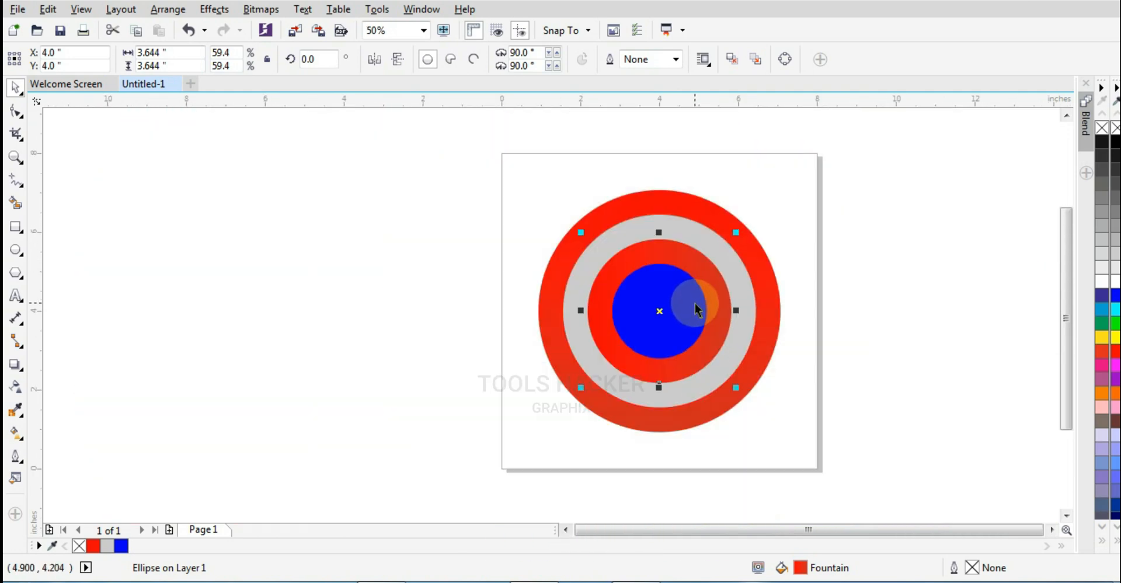
scroll(649, 398, up, 2)
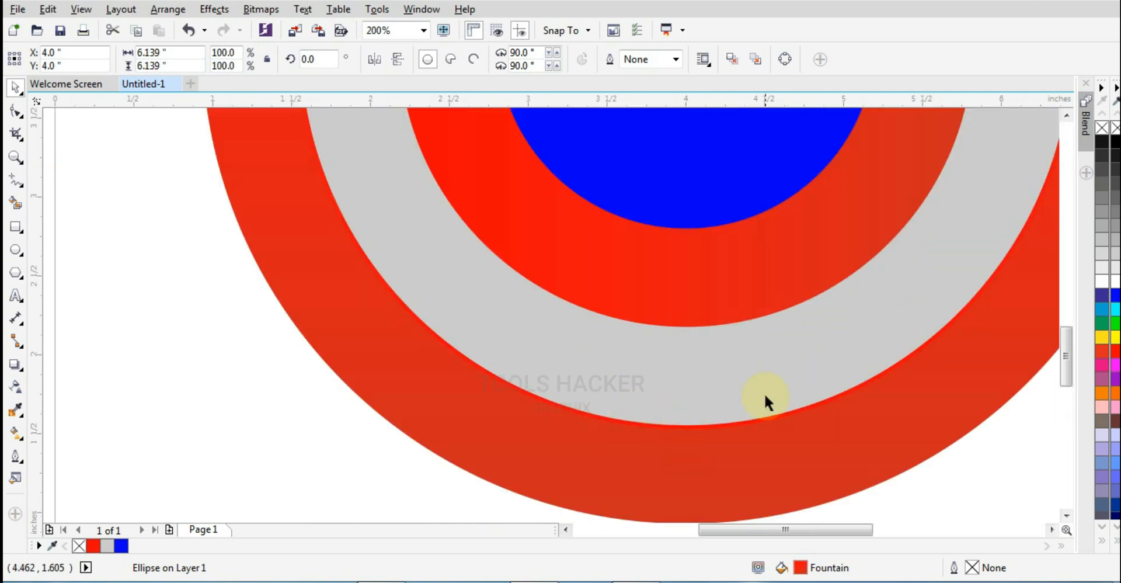
Step: Darken the bottom color of the outermost circle's gradient to C12 M100 Y100 K56 and deselect the circle
scroll(765, 396, down, 1)
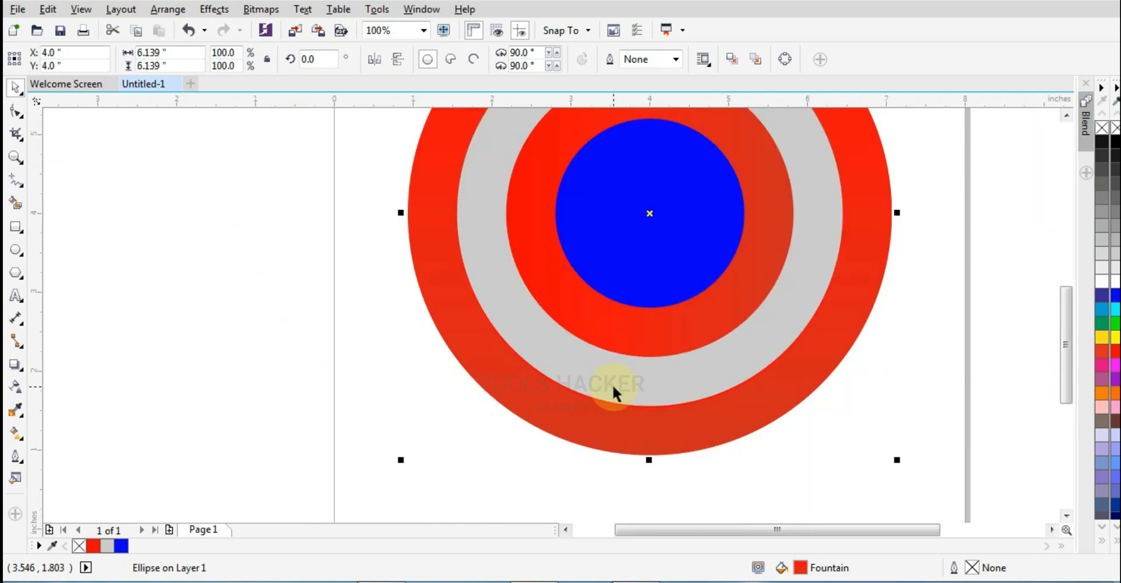
click(14, 465)
click(601, 432)
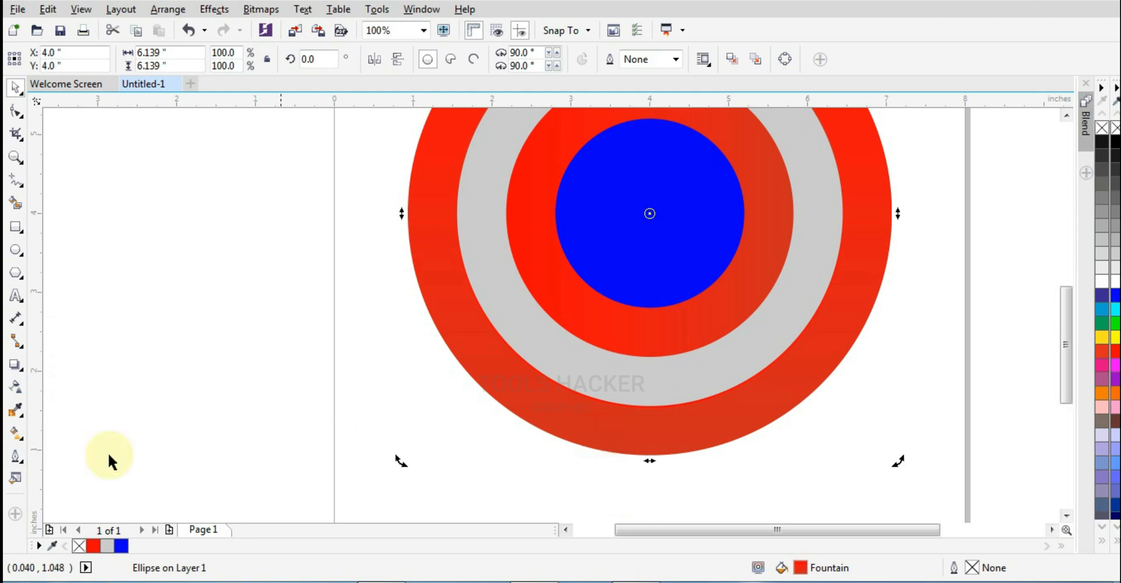
click(16, 432)
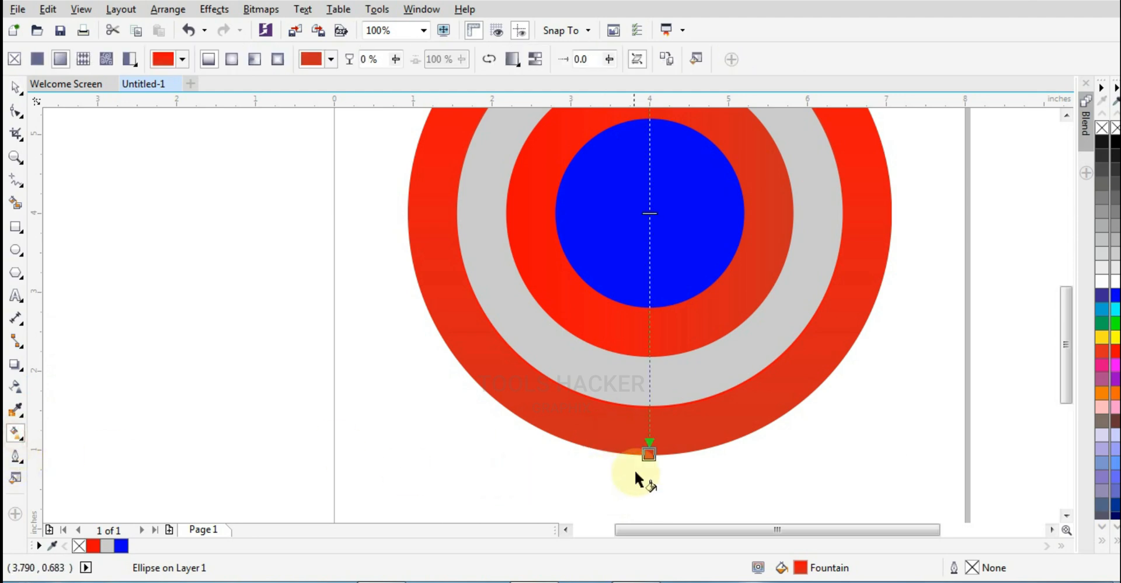
click(649, 455)
click(698, 443)
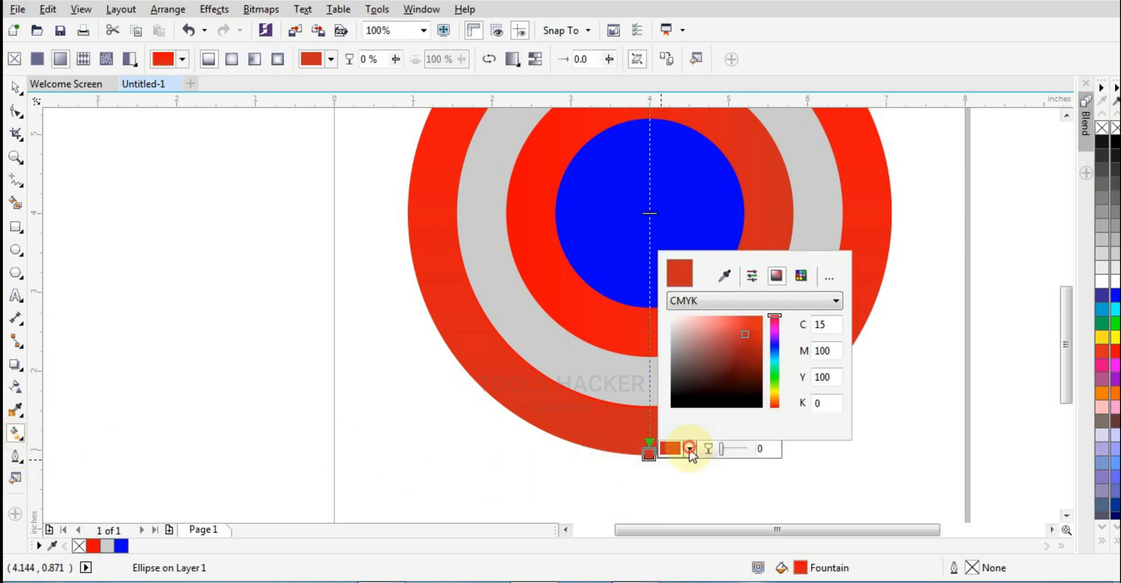
click(758, 370)
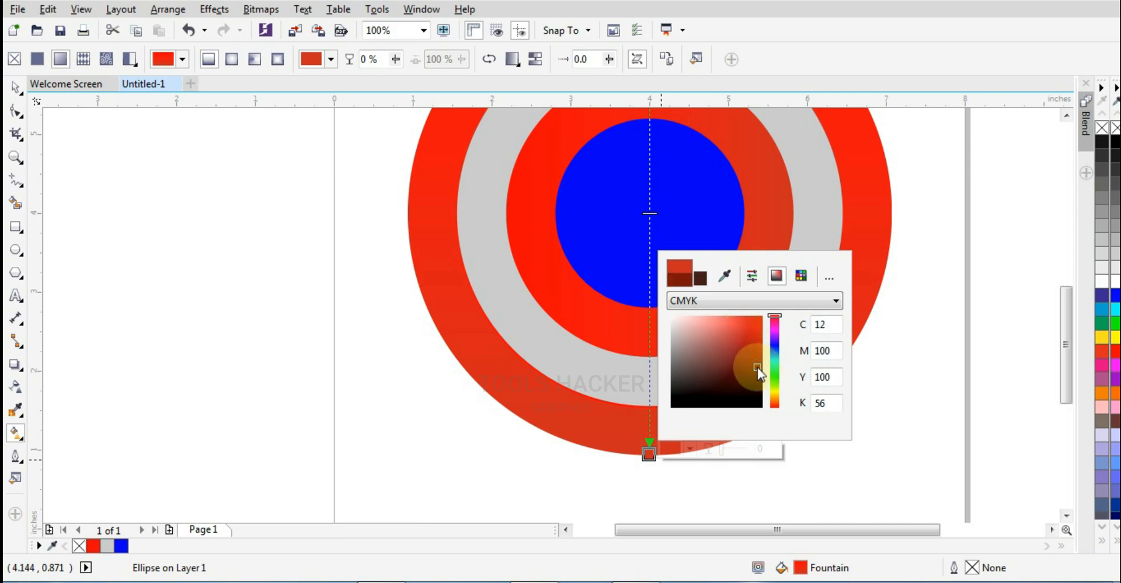
click(15, 88)
click(150, 201)
Step: Repeat the darker red gradient fill on the 4.94" duplicate circle around the gray ring
scroll(412, 331, down, 2)
scroll(475, 255, up, 4)
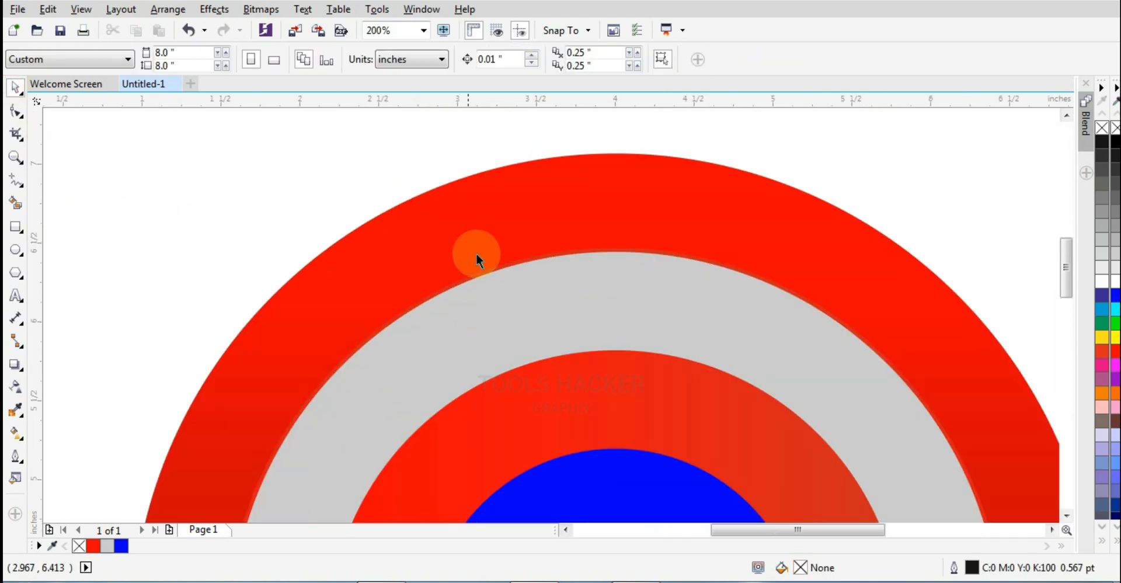
click(522, 258)
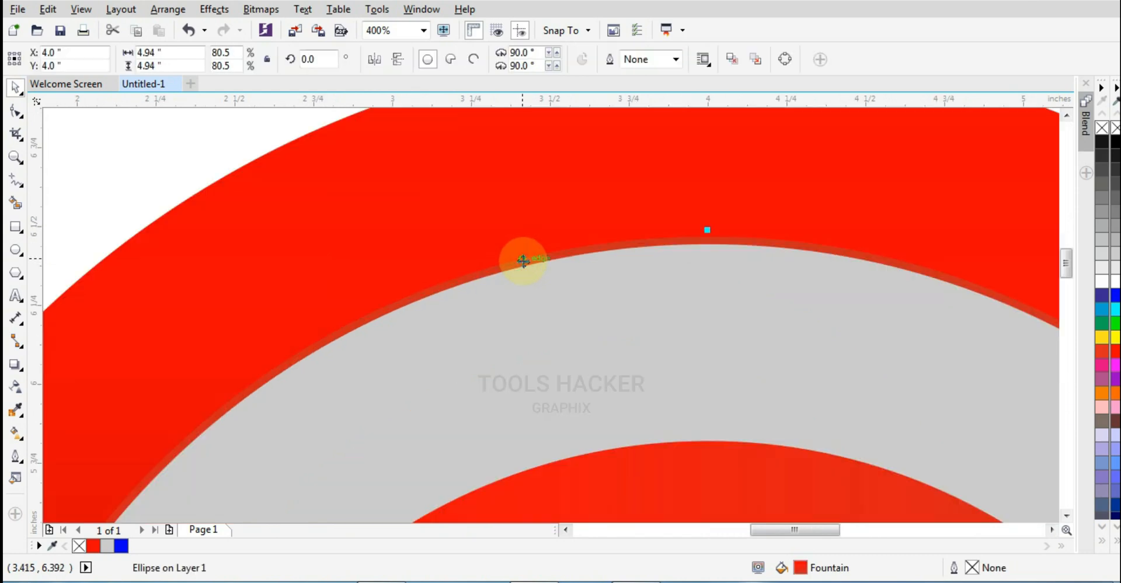
scroll(548, 250, down, 2)
scroll(549, 318, up, 1)
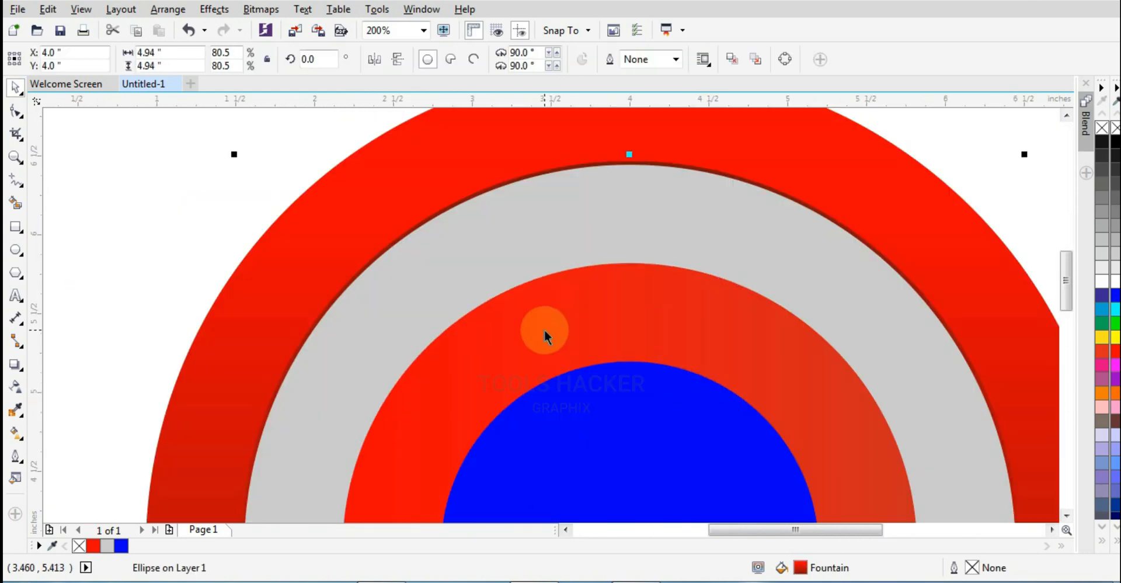
scroll(545, 334, up, 1)
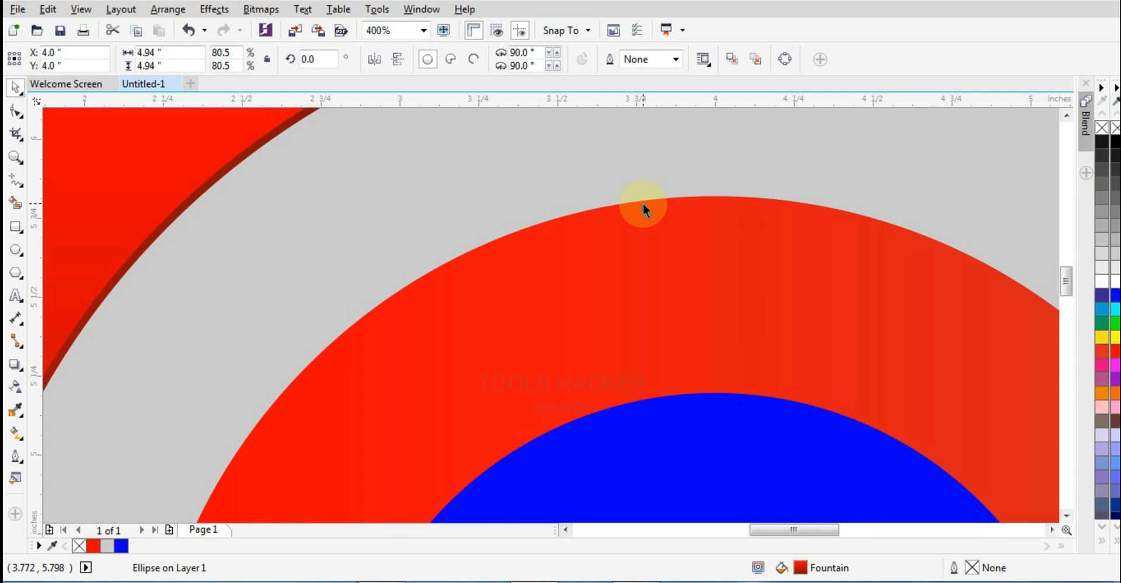
Step: Repeat the darker gradient fill on the 3.609" and 3.644" inner red circles, leaving the 3.609" one selected
click(645, 239)
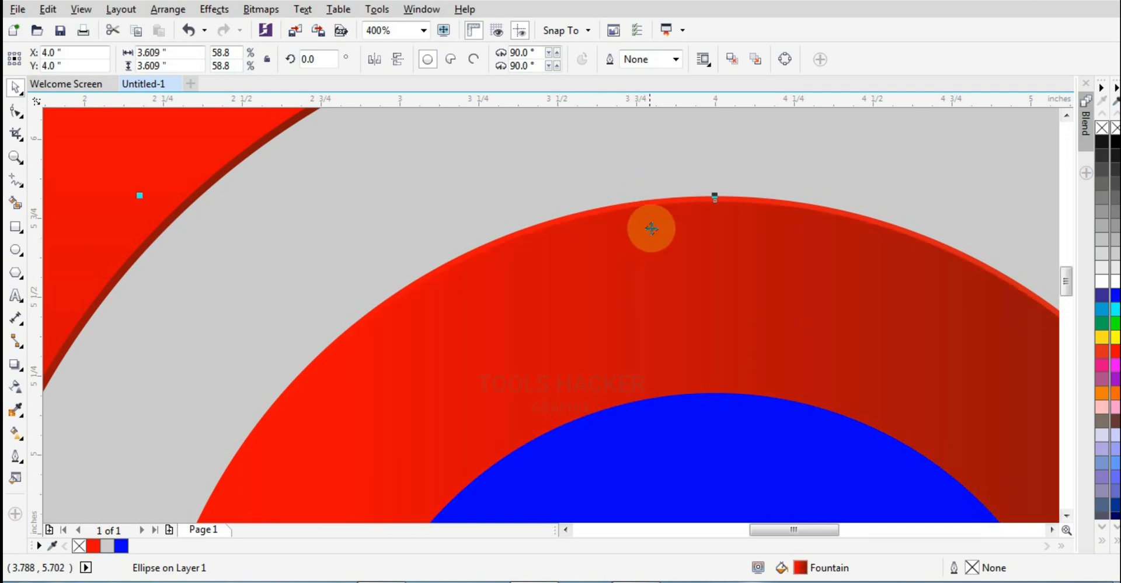
scroll(709, 213, up, 2)
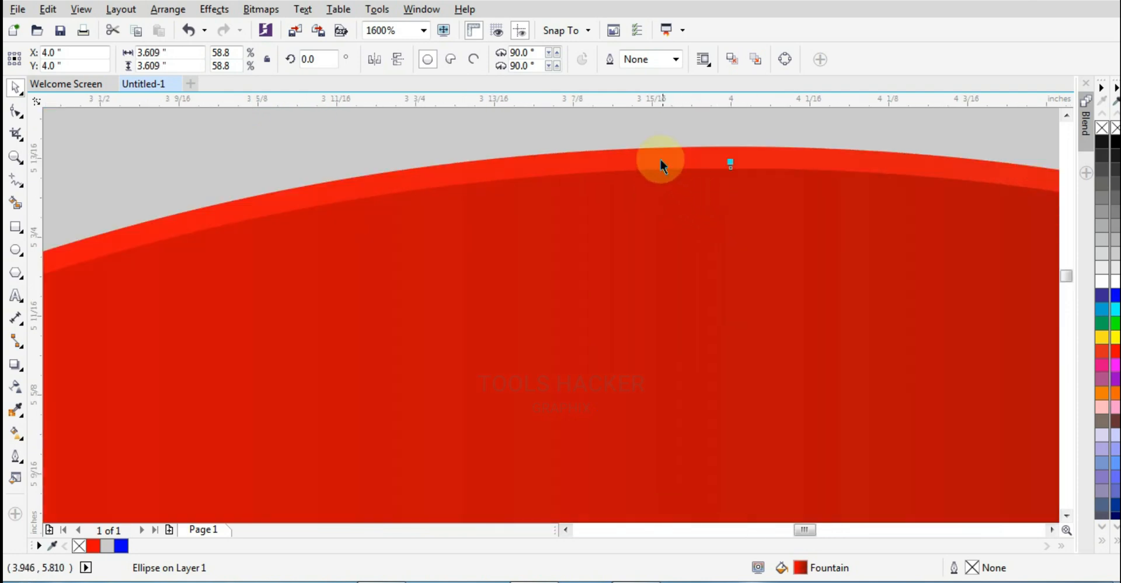
click(659, 157)
key(ctrl+r)
scroll(658, 167, down, 2)
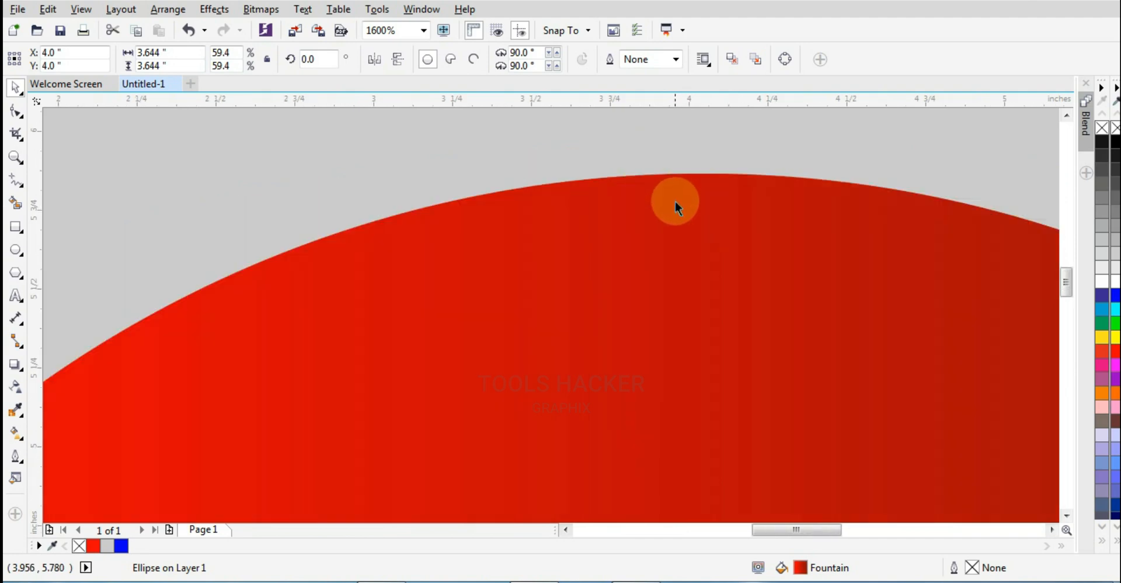
click(640, 205)
scroll(640, 205, down, 1)
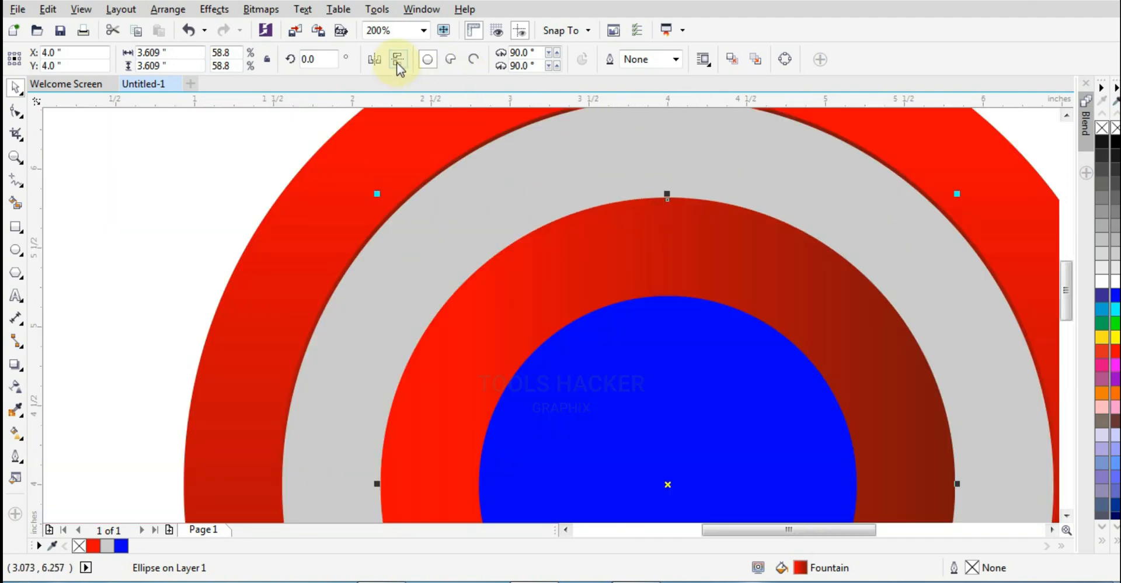
scroll(652, 160, down, 2)
scroll(656, 200, up, 1)
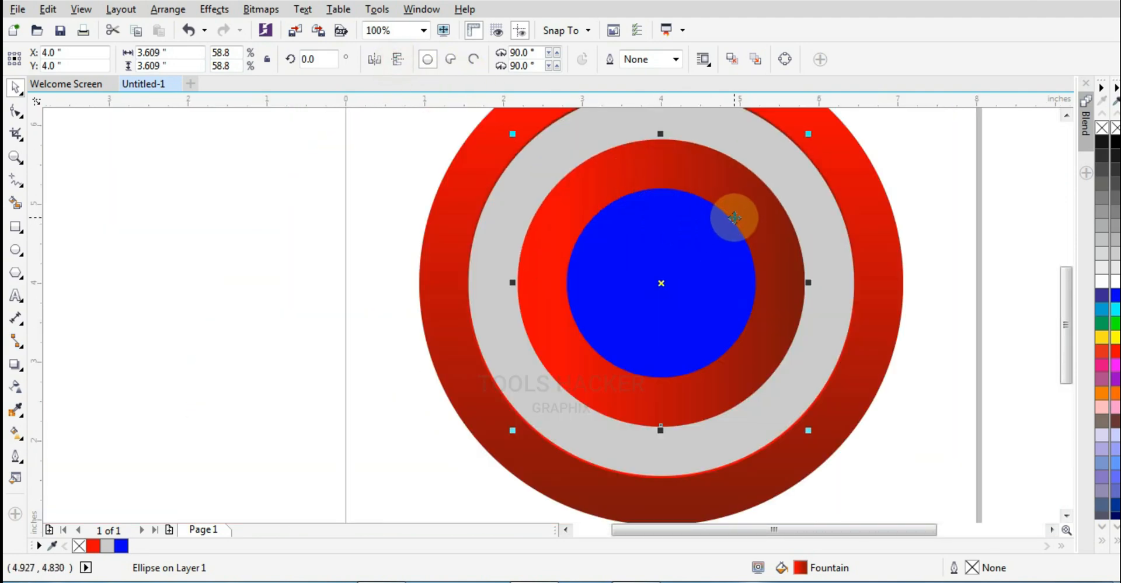
scroll(649, 198, up, 1)
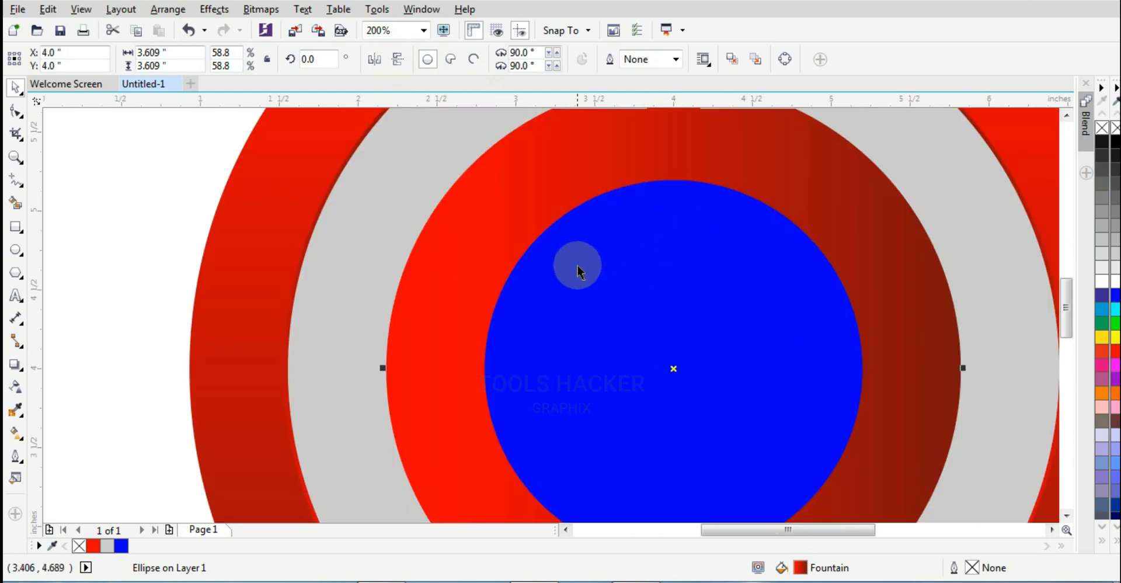
scroll(578, 265, down, 1)
drag(689, 216, 691, 279)
key(ctrl+z)
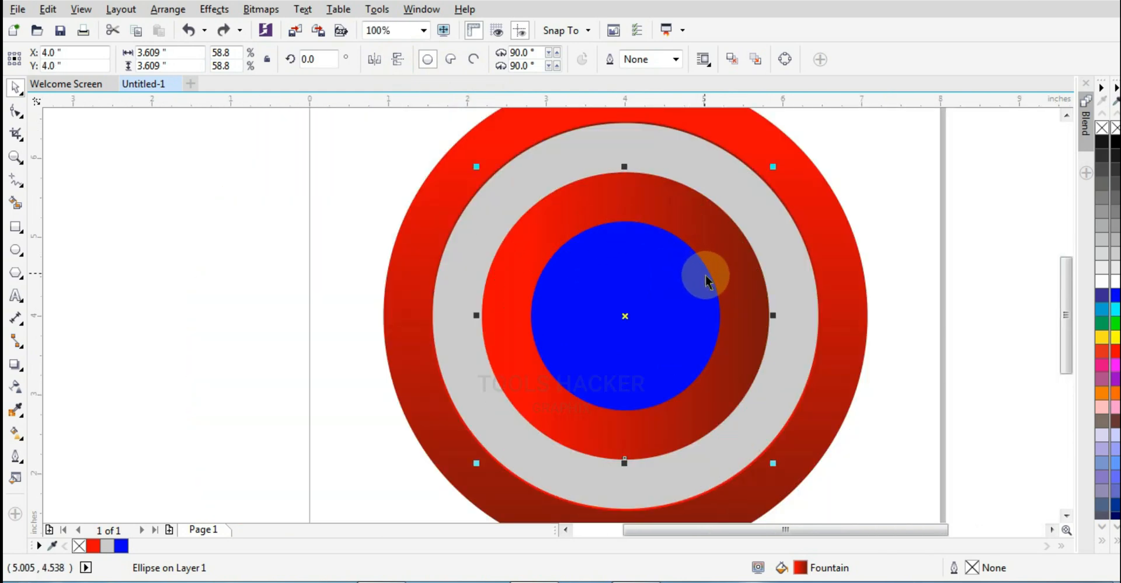
Step: Turn the 3.609" inner red circle's gradient to run vertically, from bright red at its top edge to dark red at its bottom edge
click(18, 433)
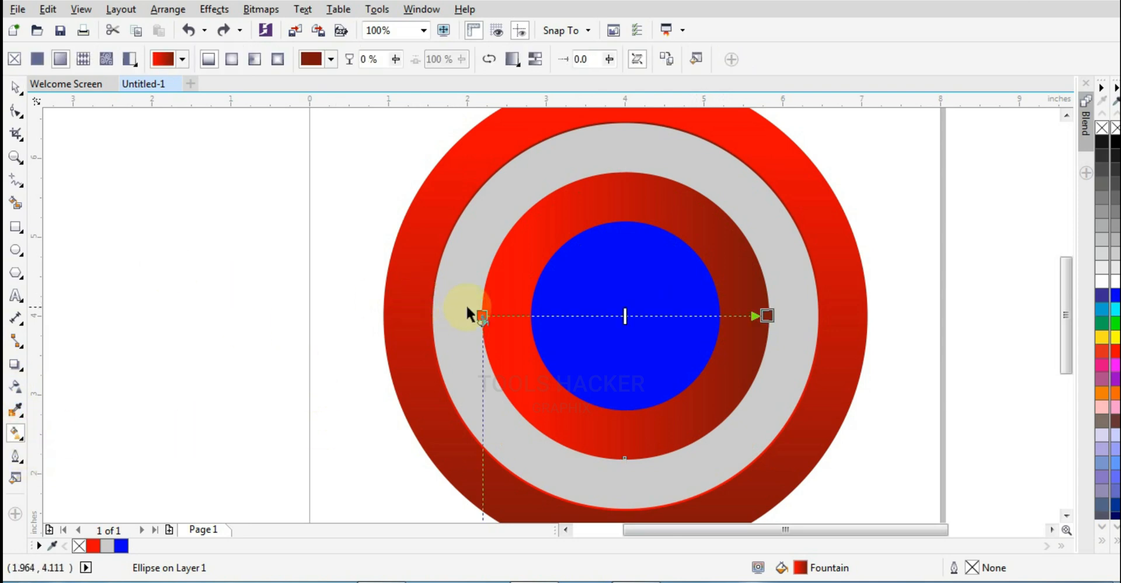
drag(482, 315, 615, 173)
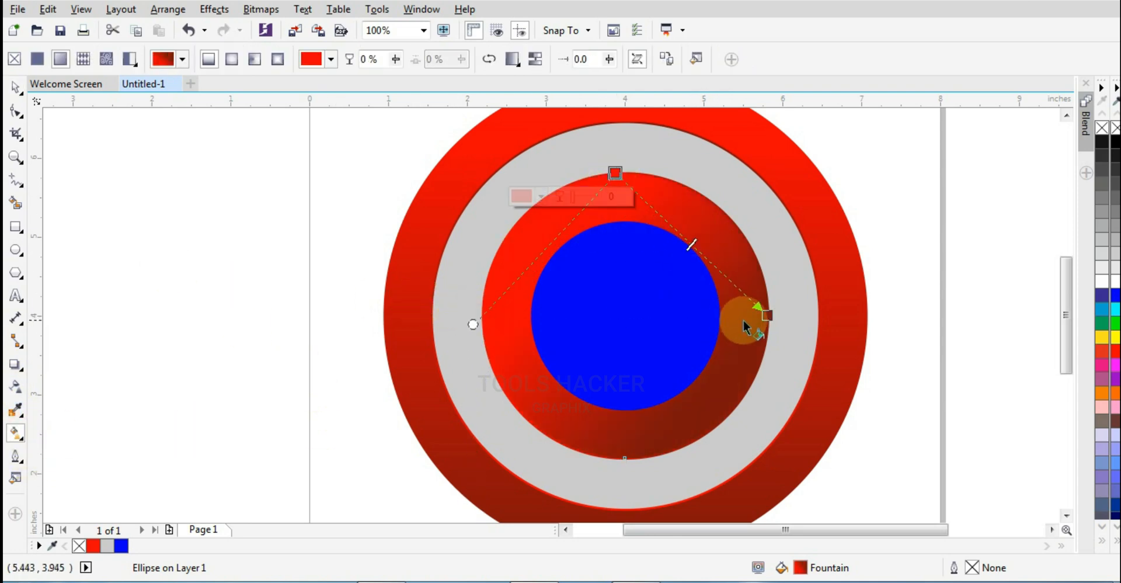
drag(764, 315, 624, 459)
drag(613, 173, 624, 172)
scroll(625, 182, up, 3)
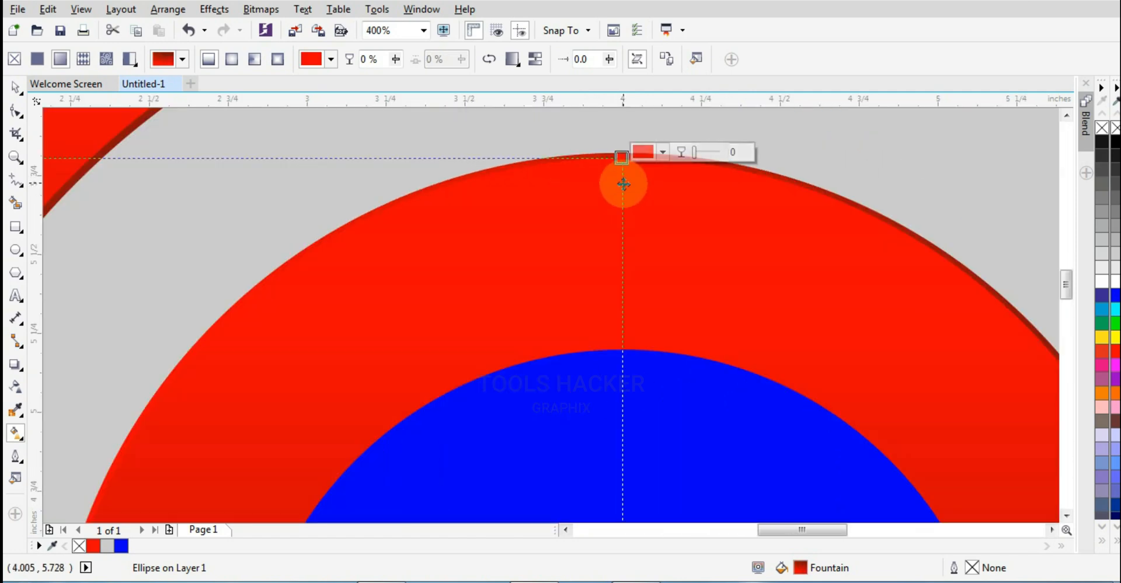
scroll(502, 196, down, 2)
click(16, 88)
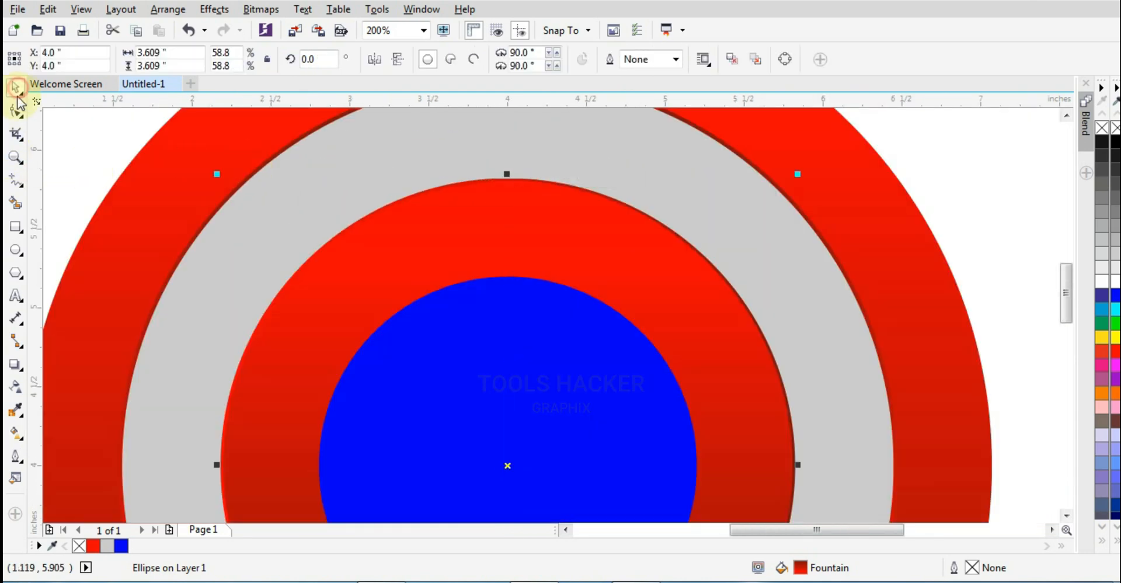
Step: Apply a linear gradient to the central blue circle, running from blue near its top edge to white at its bottom edge
click(455, 319)
scroll(467, 325, up, 1)
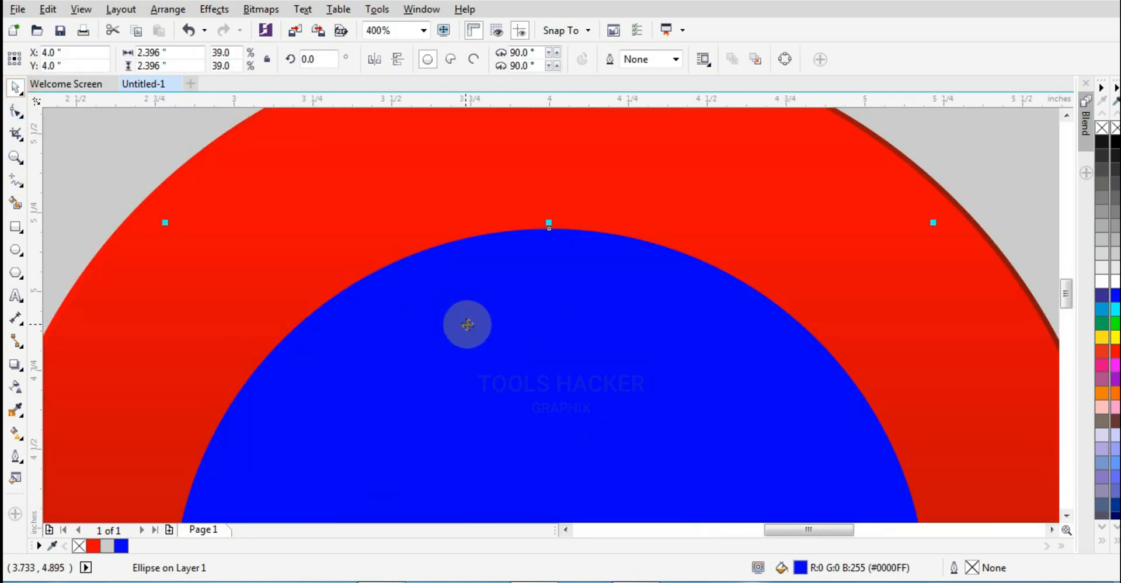
scroll(467, 324, down, 2)
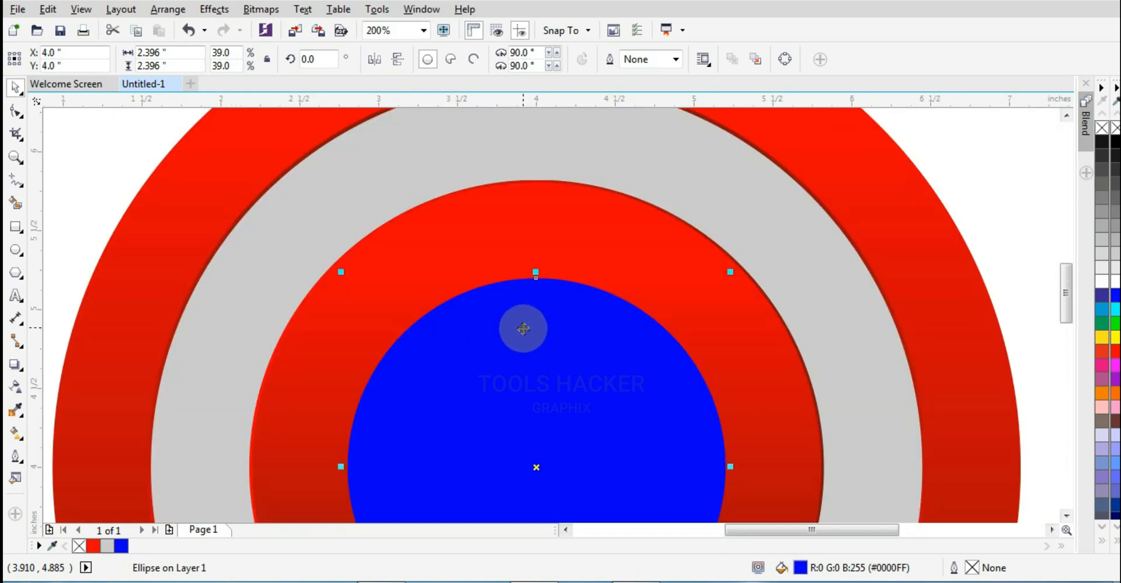
scroll(508, 432, up, 1)
scroll(571, 296, down, 1)
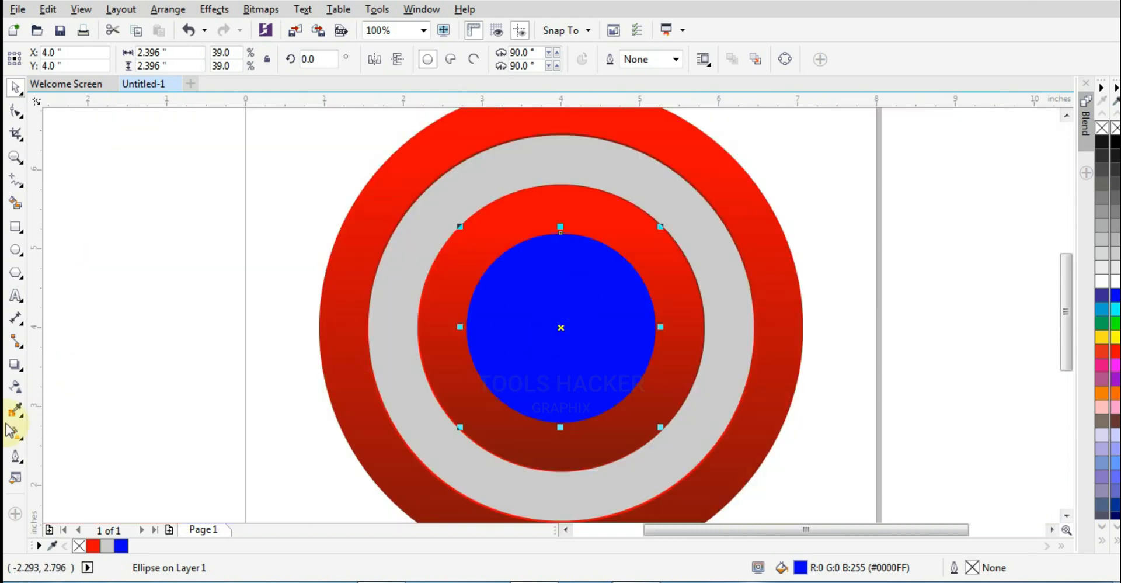
click(24, 430)
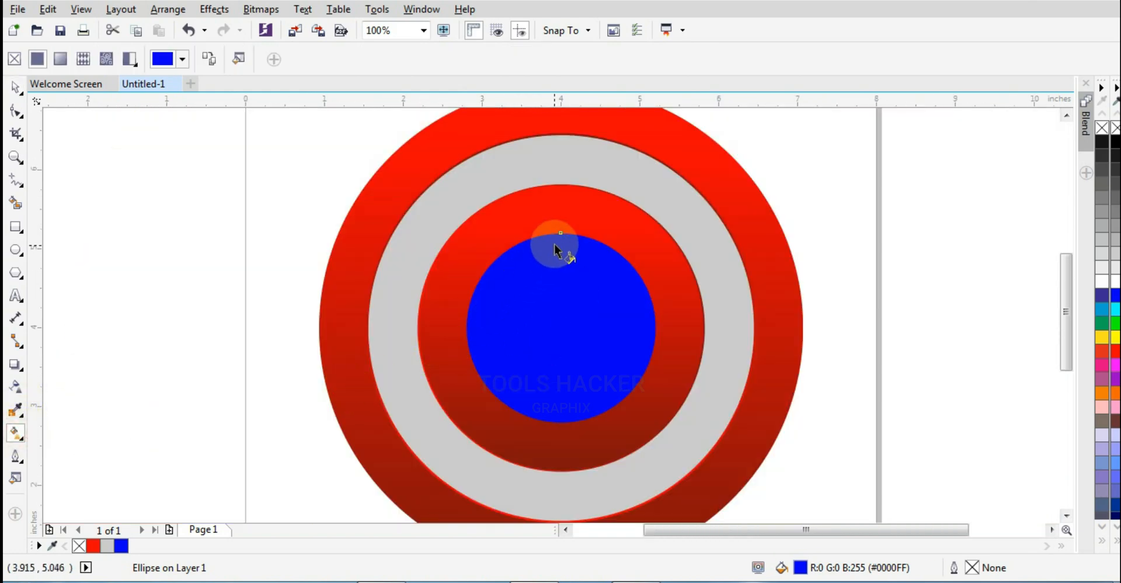
drag(555, 243, 559, 420)
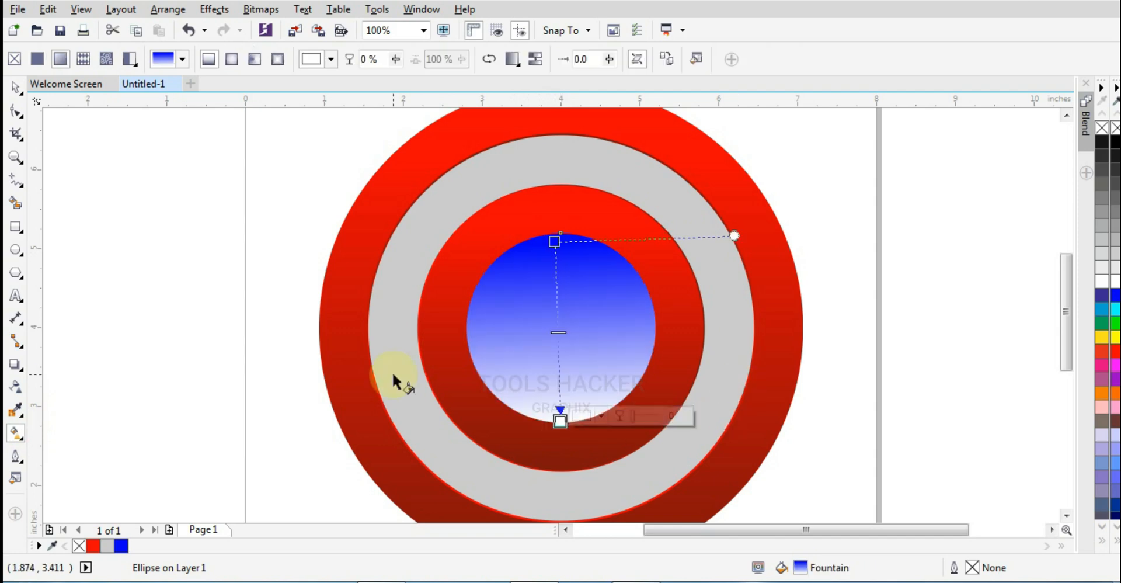
Step: Set the bottom end colour of the central blue circle's gradient to dark blue #000096
click(1114, 295)
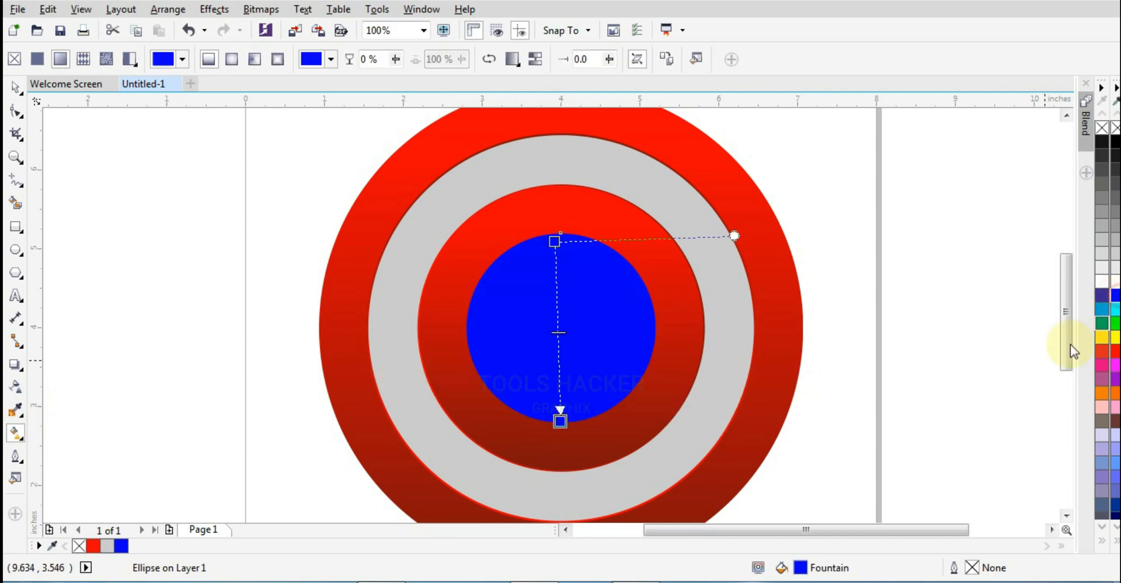
double_click(802, 567)
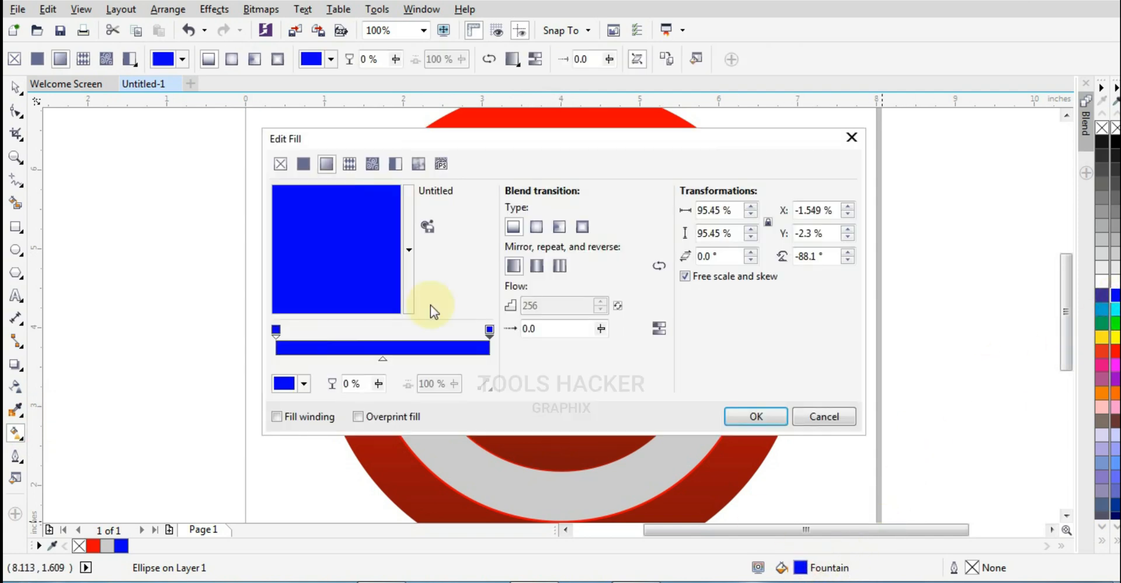
click(303, 385)
drag(380, 258, 379, 289)
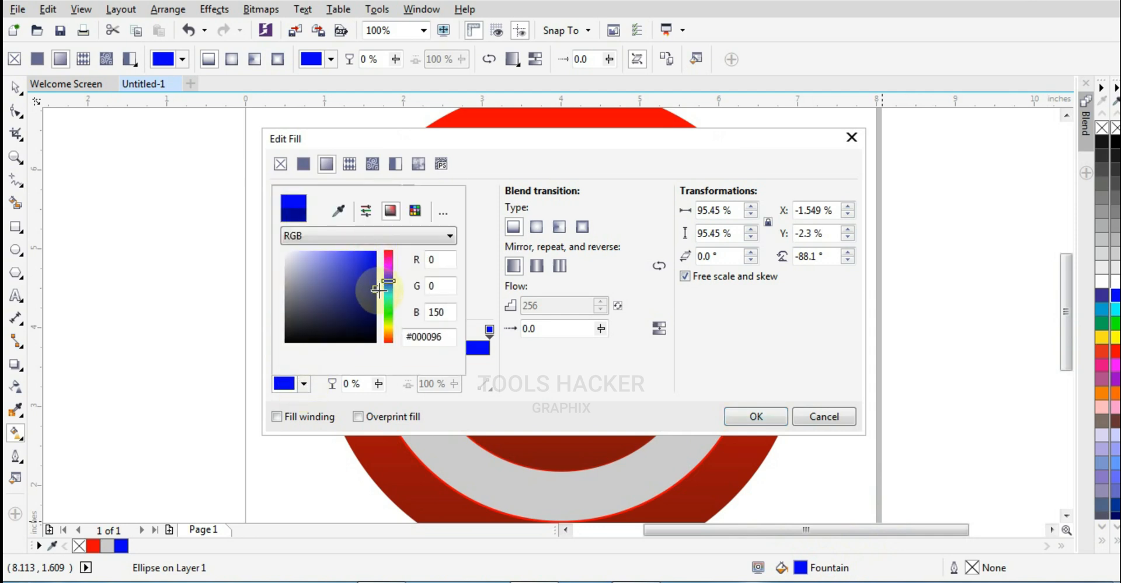
click(750, 414)
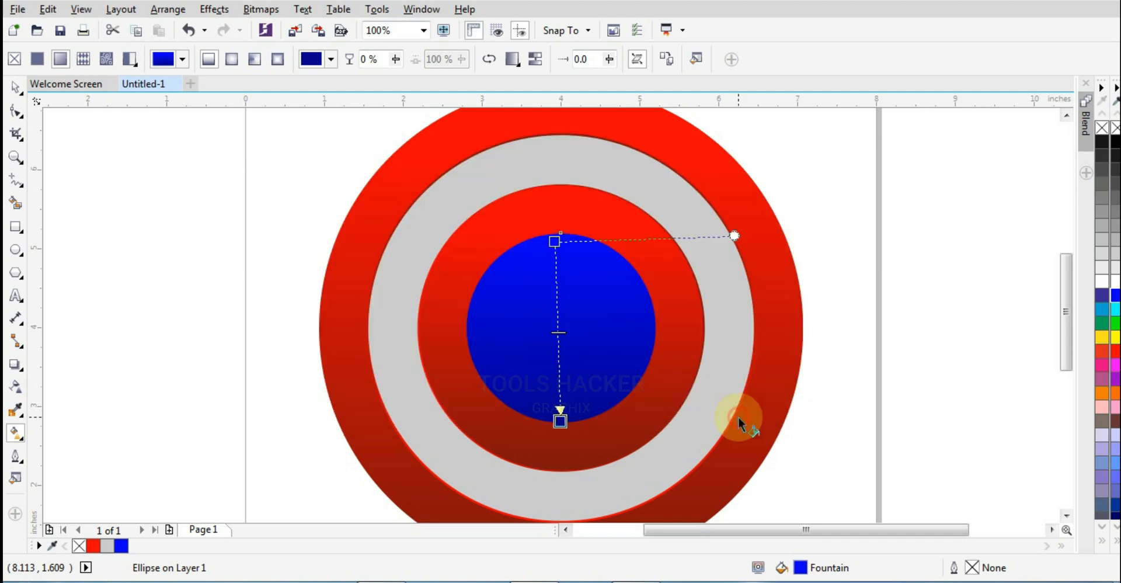
click(14, 89)
click(107, 147)
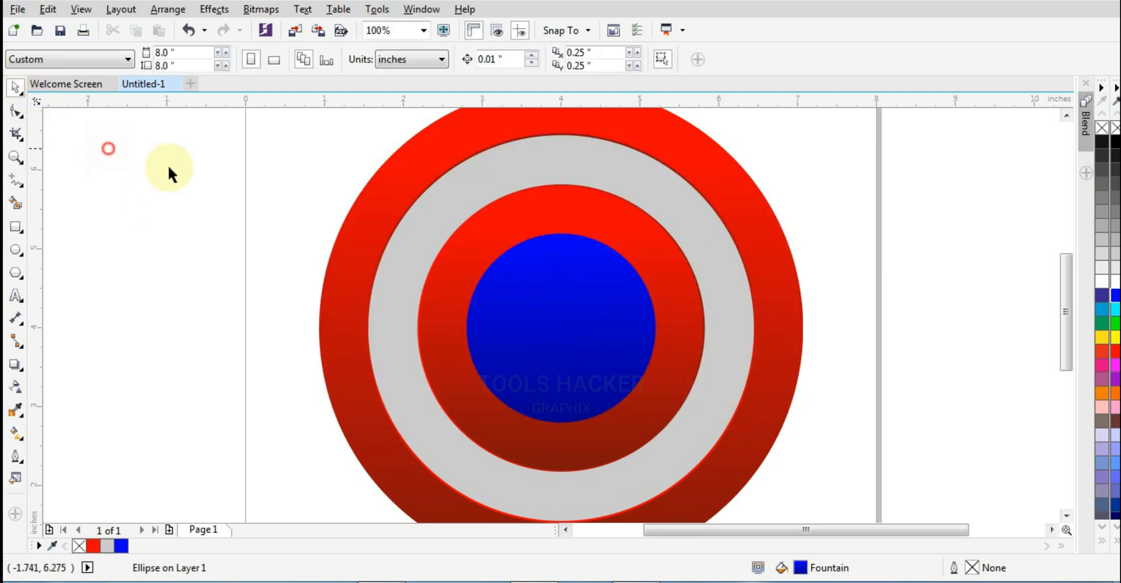
Step: Duplicate the central blue circle slightly smaller about its centre, and mirror the larger 2.396" circle vertically to form a thin bevel edge
scroll(620, 261, up, 2)
click(560, 257)
scroll(587, 255, down, 2)
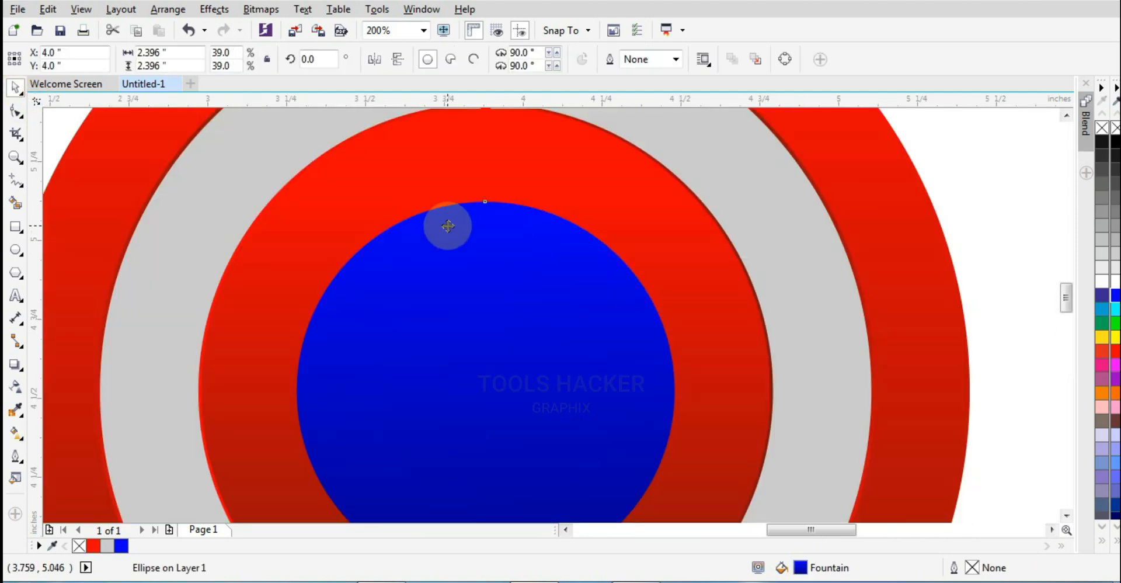
scroll(448, 225, up, 2)
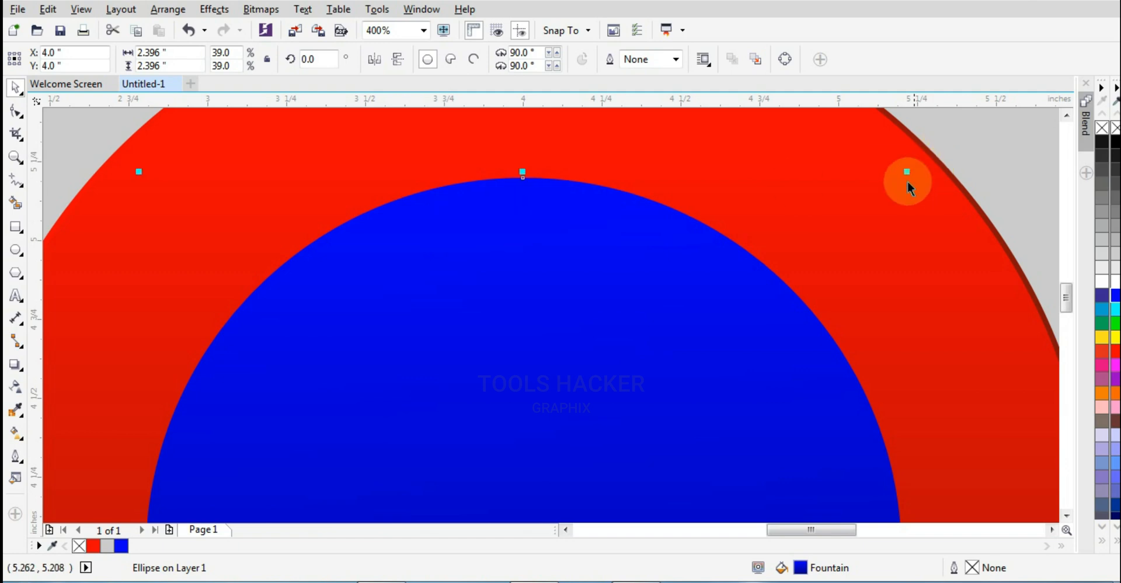
drag(907, 174, 900, 173)
scroll(552, 169, up, 1)
scroll(550, 174, up, 1)
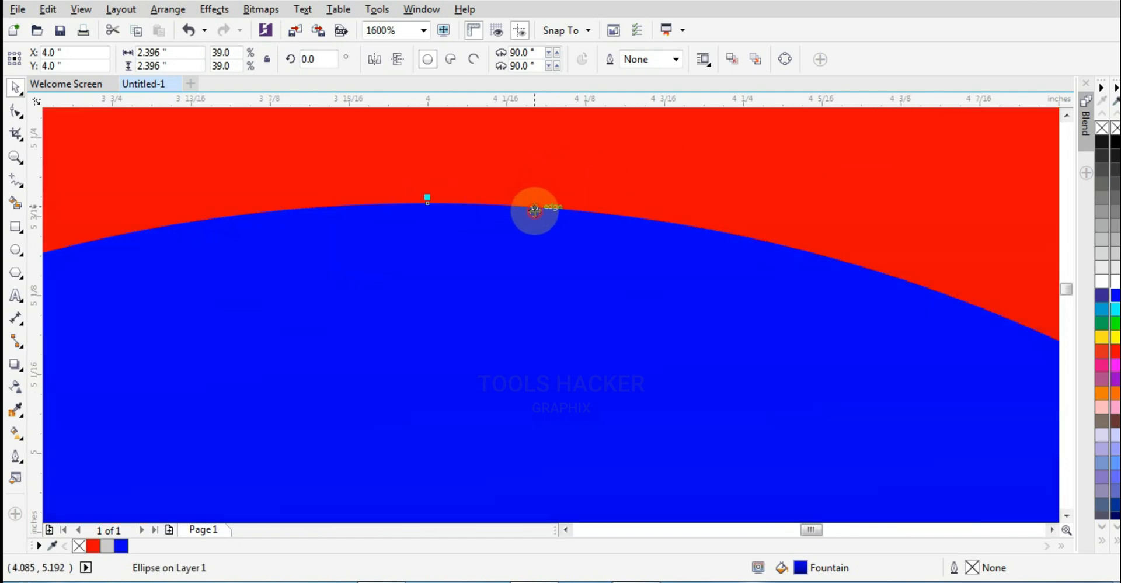
click(399, 65)
scroll(655, 184, down, 4)
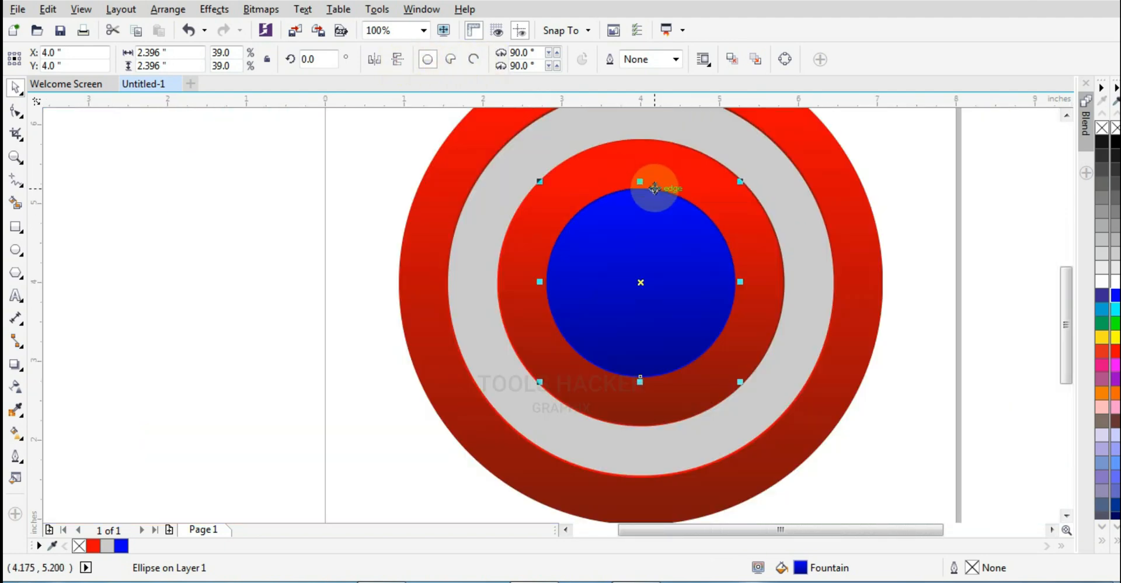
Step: Group all the circles of the shield into one object
scroll(654, 189, down, 1)
click(843, 168)
scroll(731, 243, down, 1)
scroll(736, 174, up, 1)
click(865, 140)
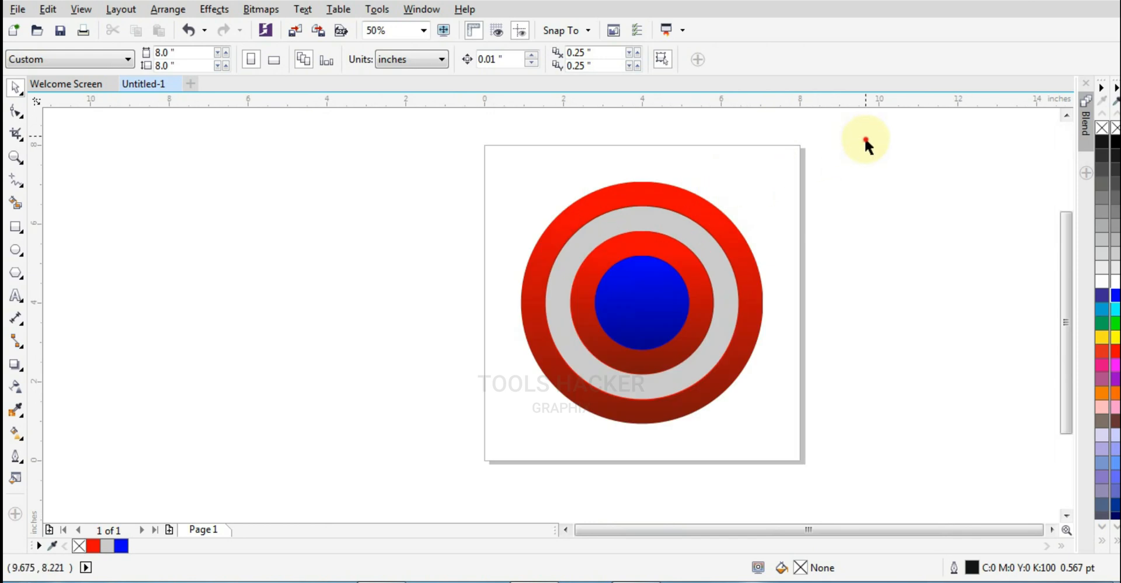
drag(865, 142, 460, 461)
key(ctrl+g)
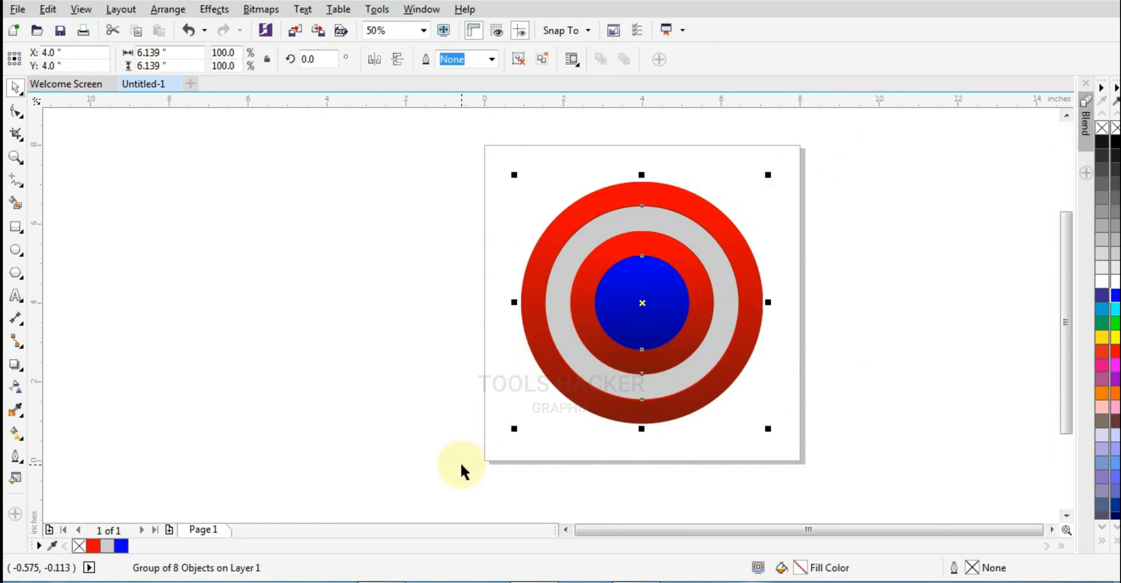
click(892, 264)
Step: Draw a five-pointed star about 1.88 by 1.79 inches from the middle of the blue circle
scroll(626, 289, up, 1)
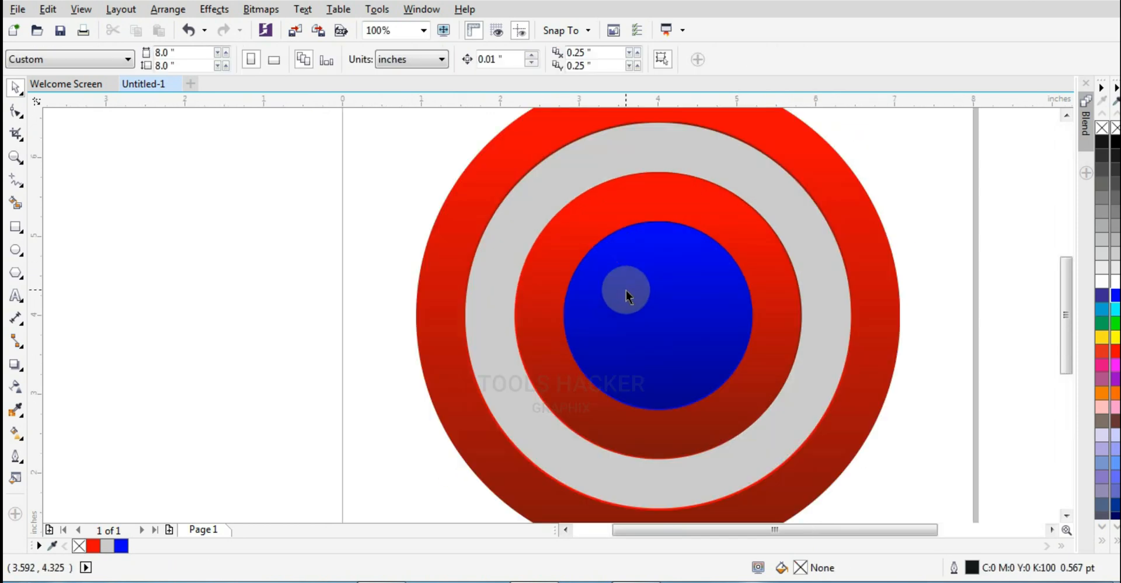
click(537, 305)
click(280, 305)
click(20, 278)
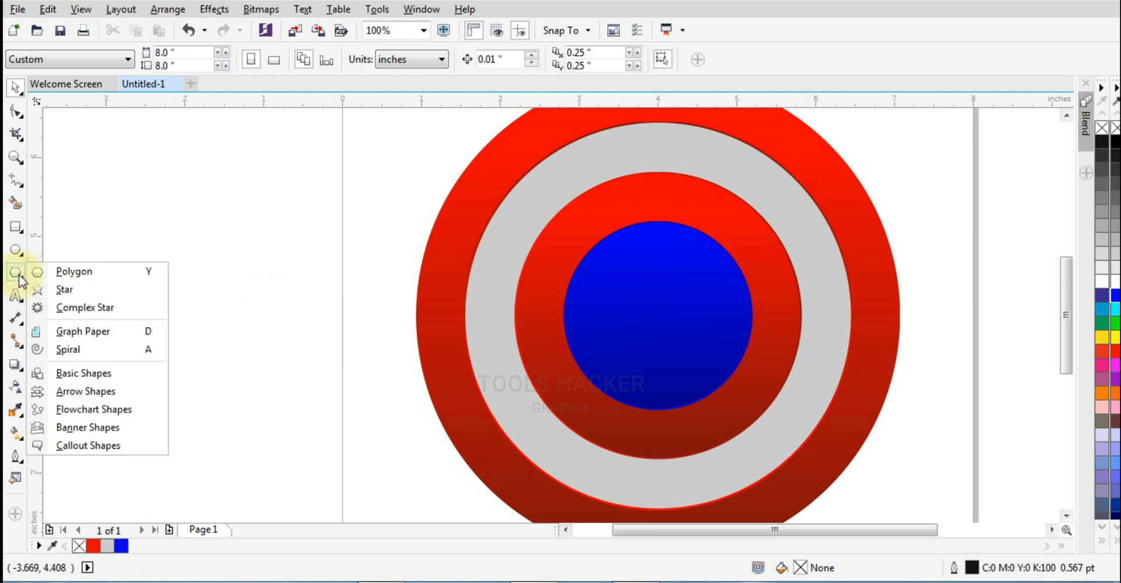
click(65, 288)
drag(658, 308, 711, 393)
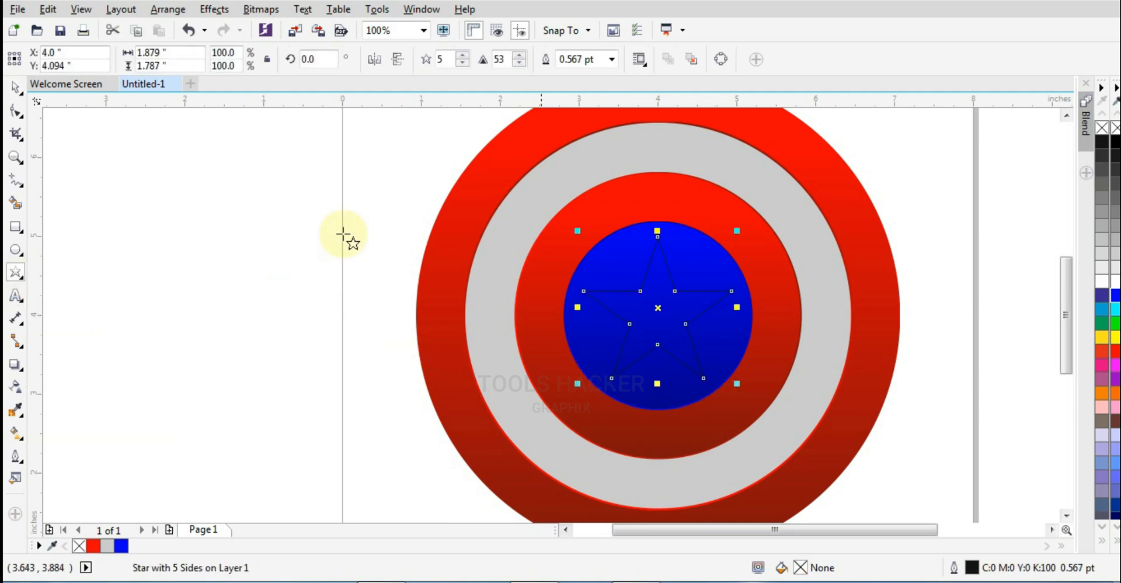
Step: Align the star to the centre of the grouped shield, horizontally and vertically
click(15, 86)
click(679, 259)
shift+click(681, 251)
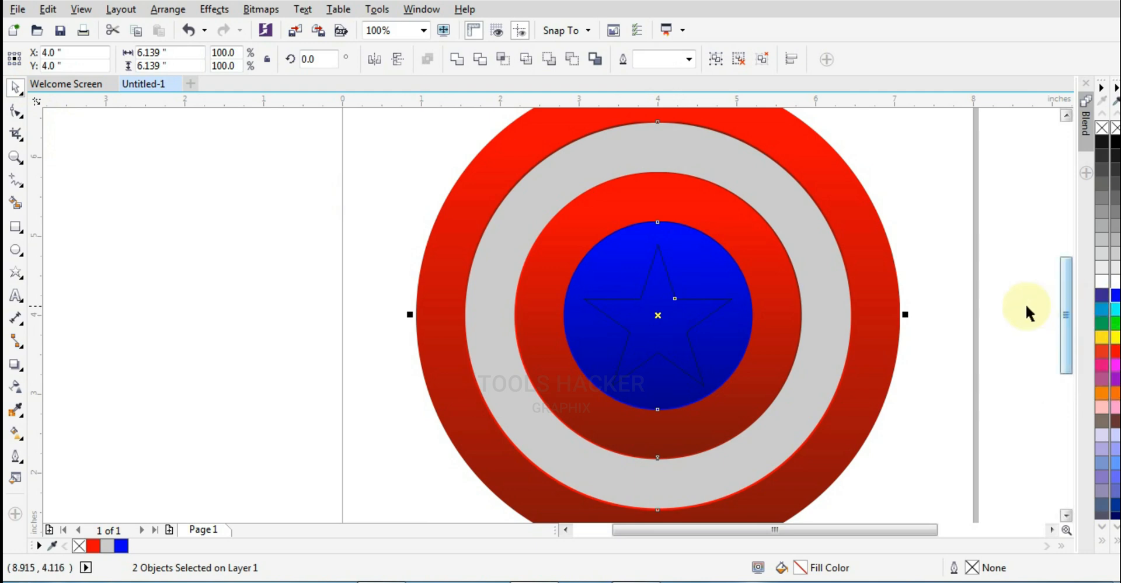
click(1001, 306)
Step: Fill the star with white and remove its outline
click(703, 302)
click(1102, 282)
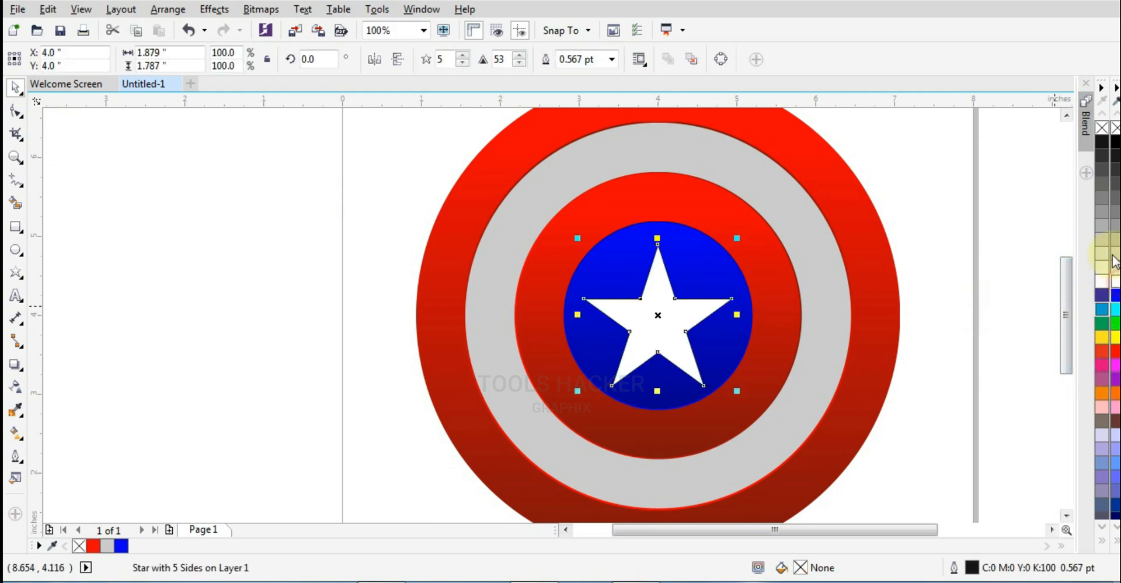
click(981, 250)
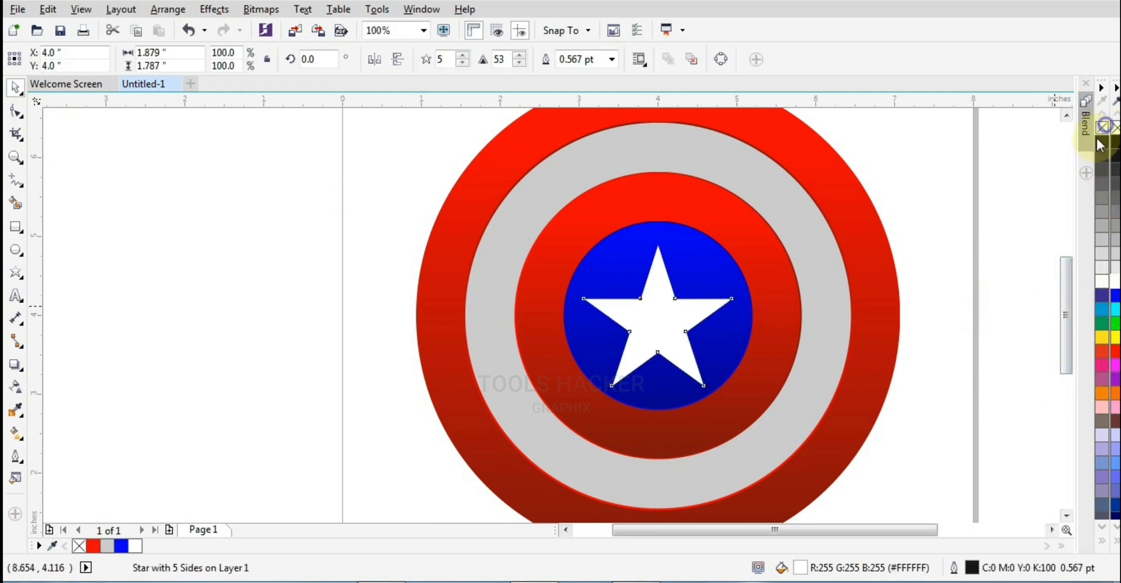
Step: Enlarge the white star about its centre to about 2.017 by 1.918 inches and nudge it up 0.07 inch
scroll(672, 342, up, 1)
click(656, 316)
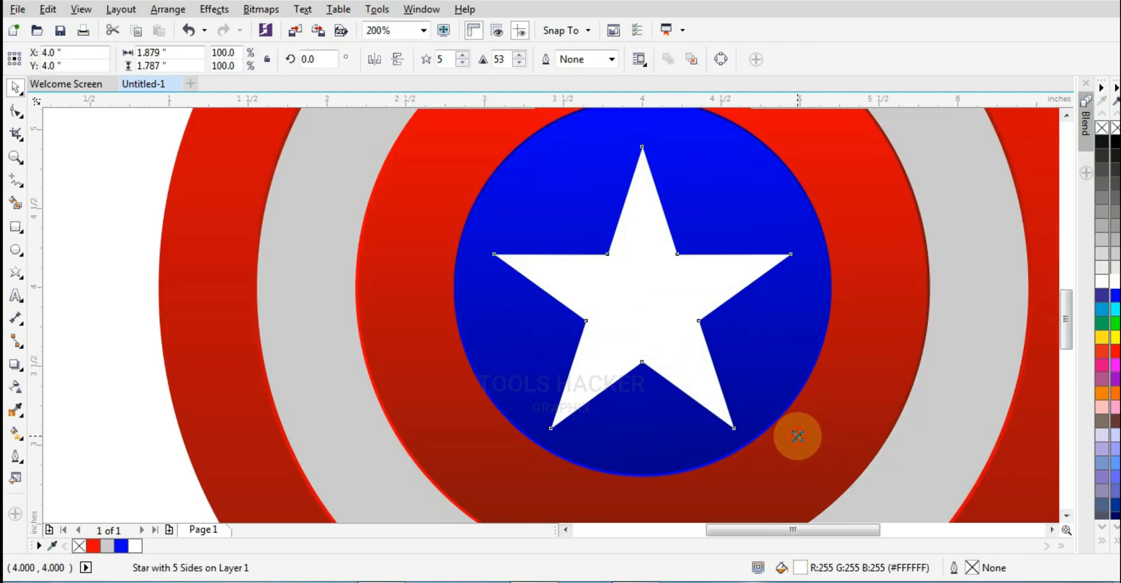
drag(796, 434, 807, 444)
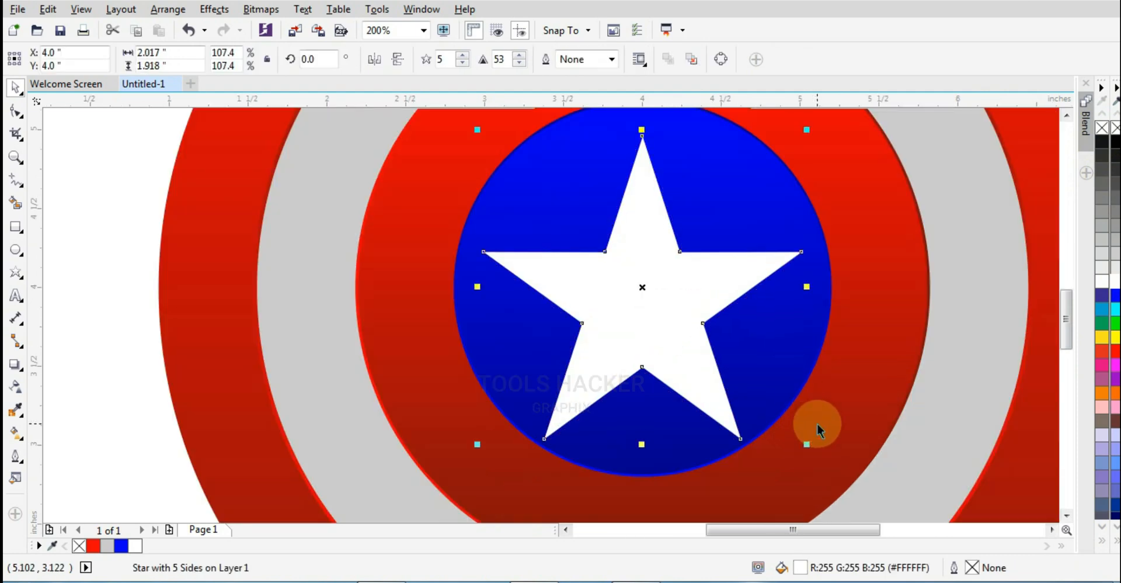
key(Up)
key(Up)
key(Up)
key(Up)
key(Up)
key(Up)
key(Up)
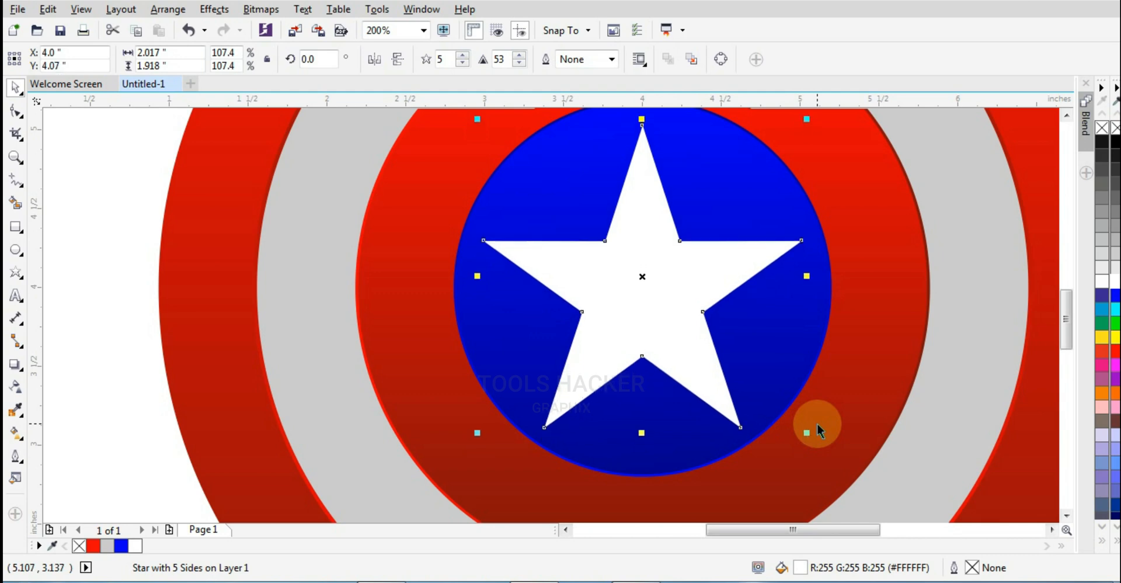
Step: Enlarge the star about its centre to about 2.194 by 2.087 inches and nudge it up 0.02 inch
drag(811, 434, 824, 457)
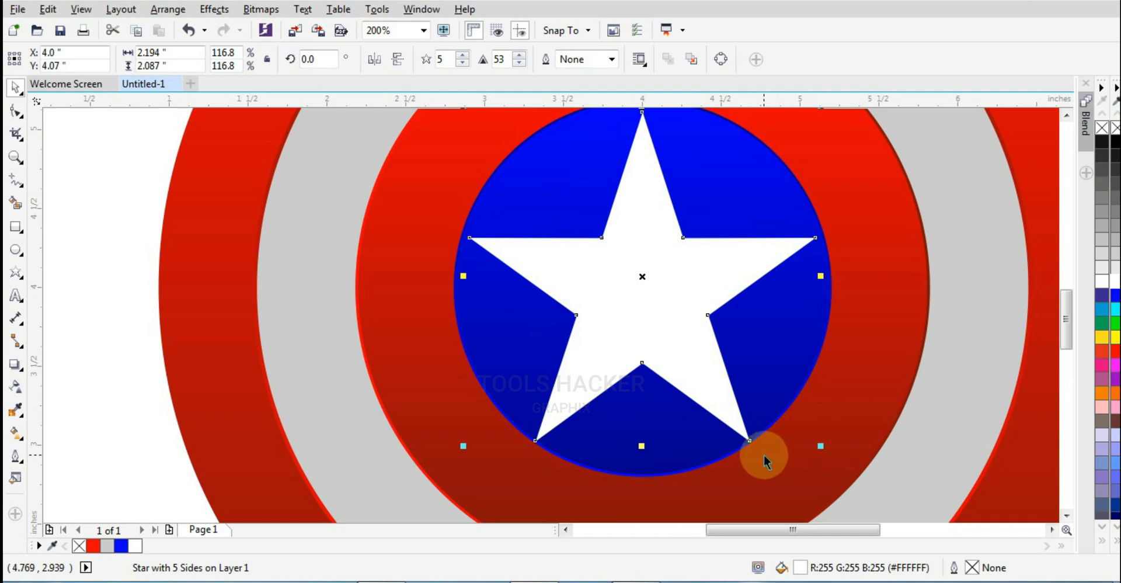
scroll(763, 458, down, 2)
scroll(727, 425, up, 2)
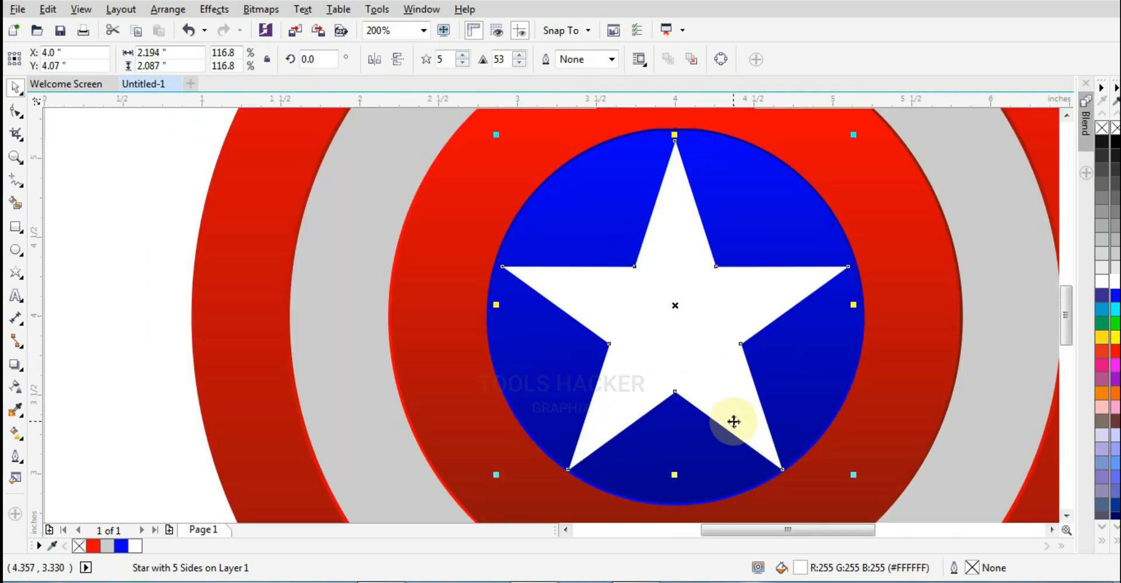
key(Up)
key(Up)
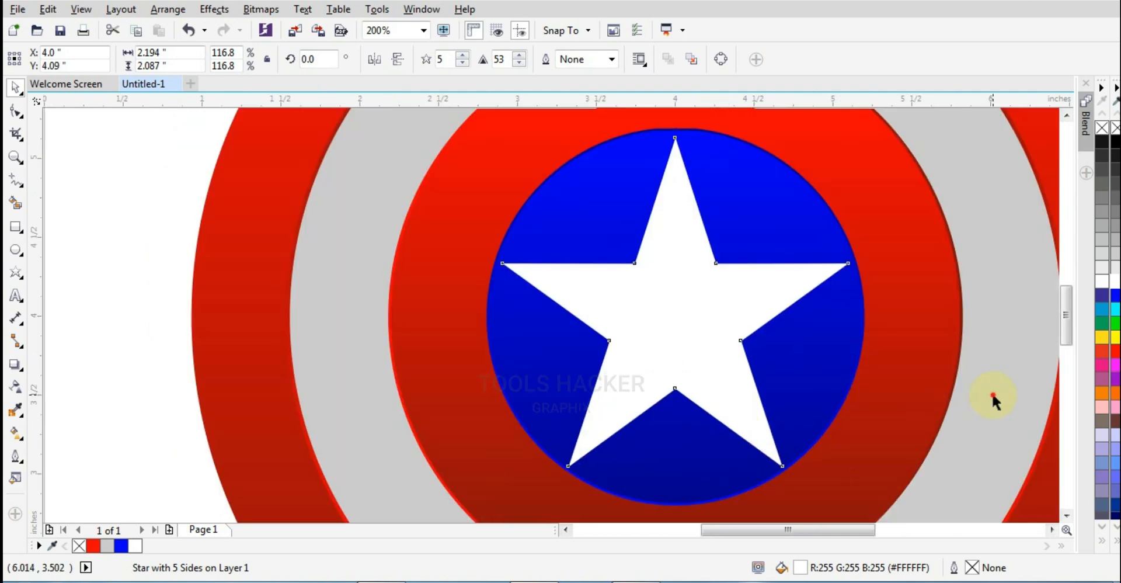
click(993, 400)
Step: Duplicate the star about its centre at about 1.269 by 1.207 inches, giving only the smaller duplicate a gray #808080 hairline outline
click(708, 341)
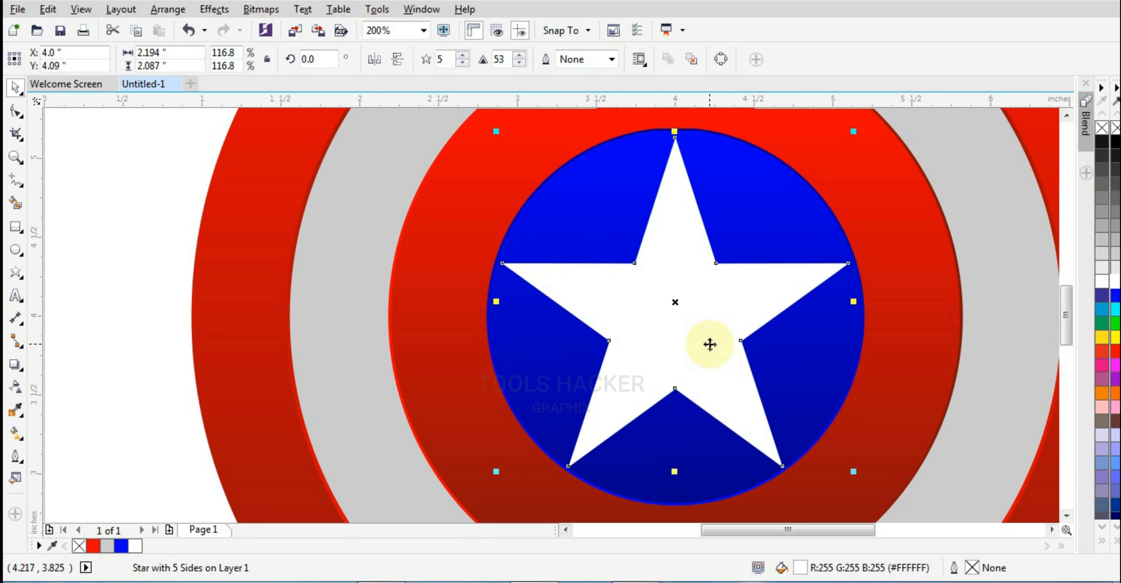
right_click(1116, 211)
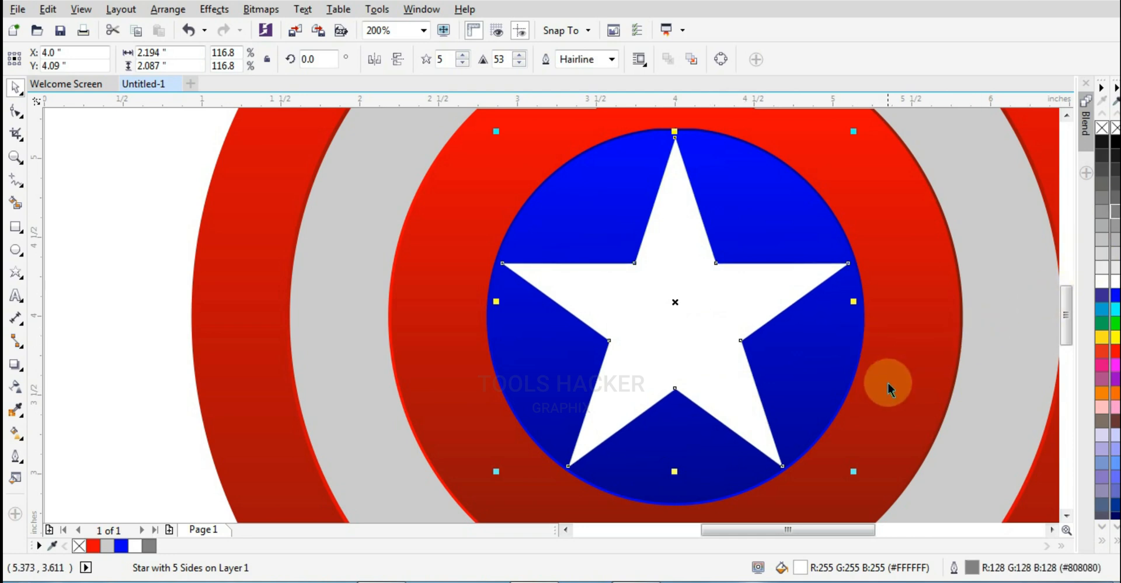
drag(851, 468, 782, 444)
click(1101, 127)
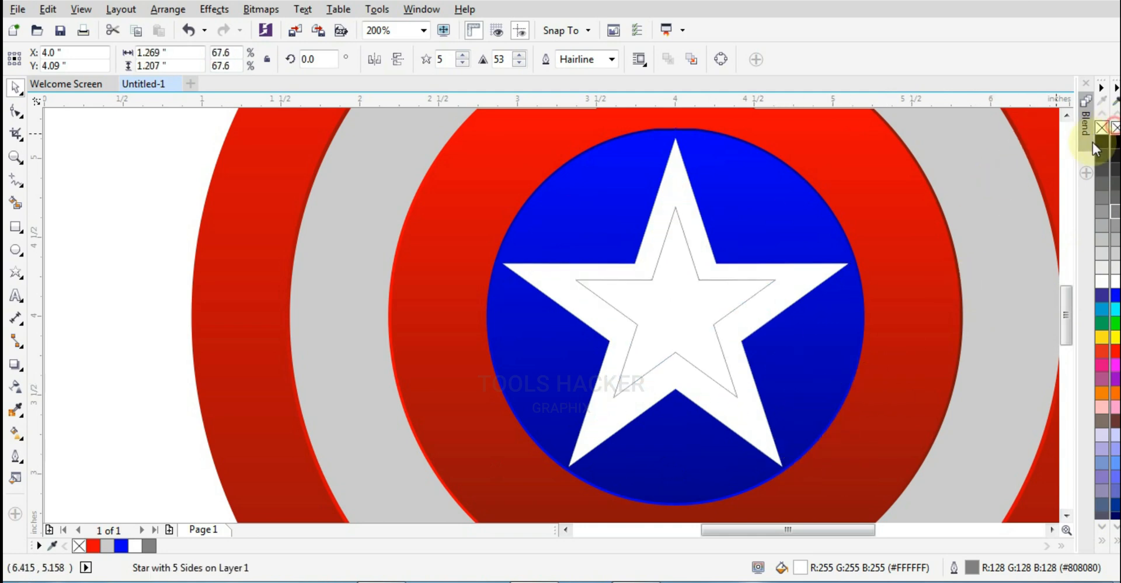
click(770, 265)
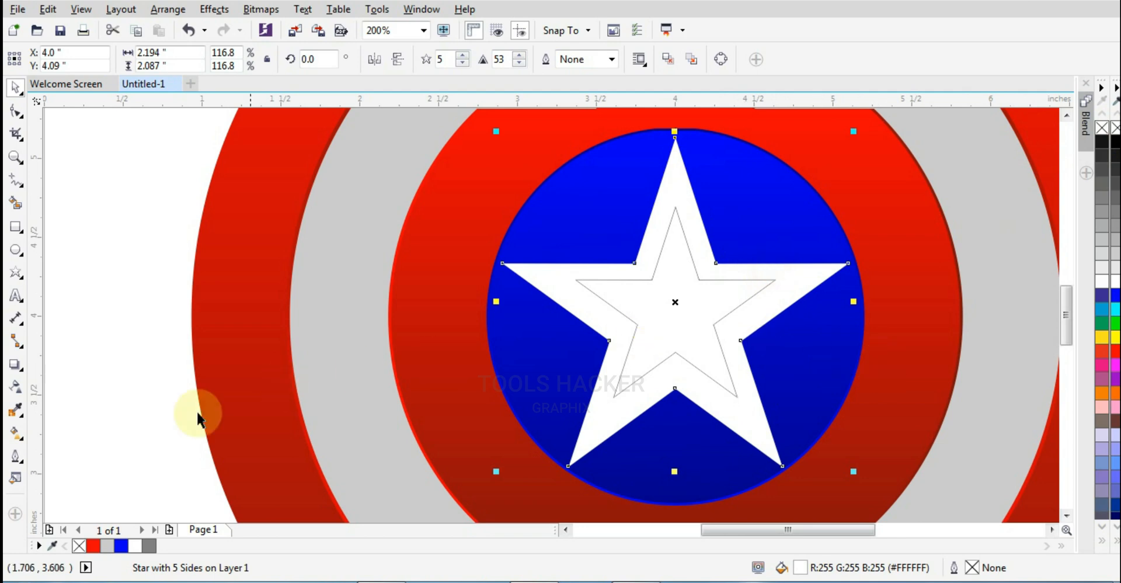
Step: Apply a diagonal linear gradient to the larger star, from white at its upper left to K 25 gray at its lower-right point
click(16, 444)
click(17, 460)
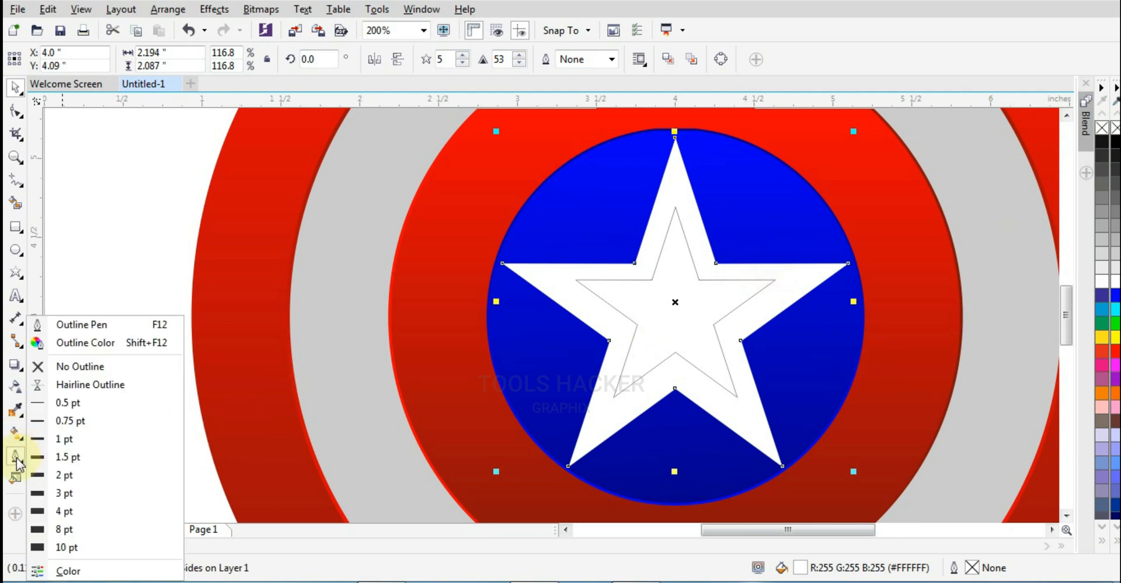
click(15, 432)
drag(598, 169, 784, 461)
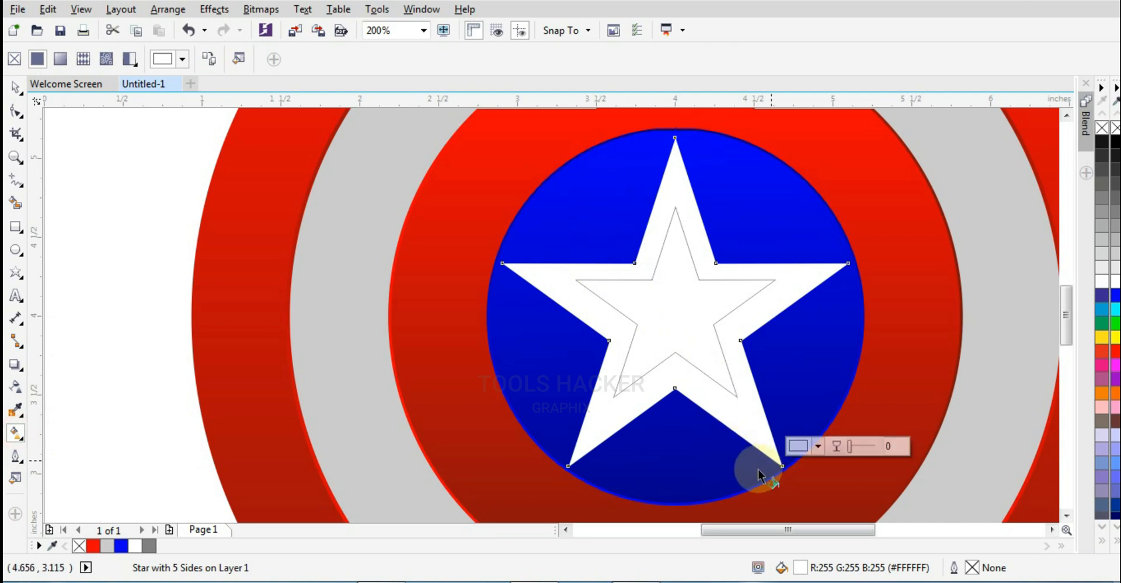
click(809, 450)
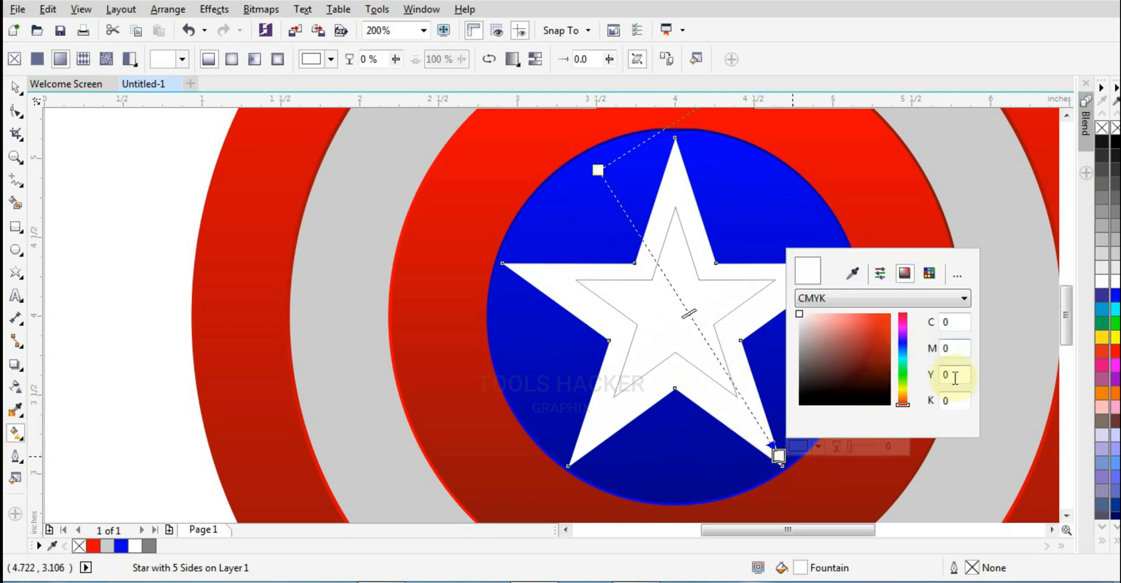
double_click(955, 400)
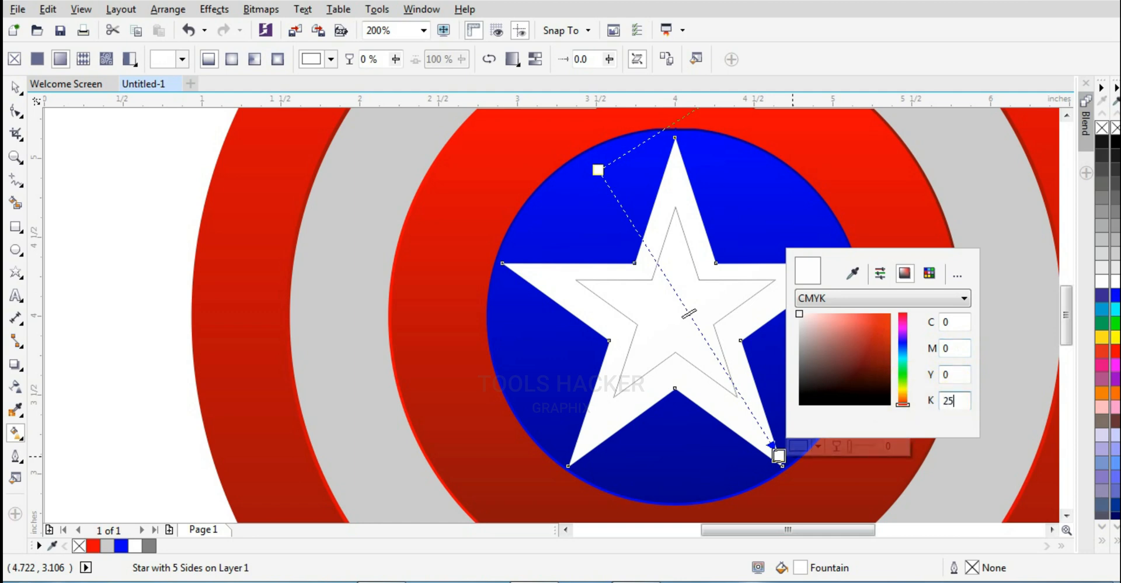
click(958, 348)
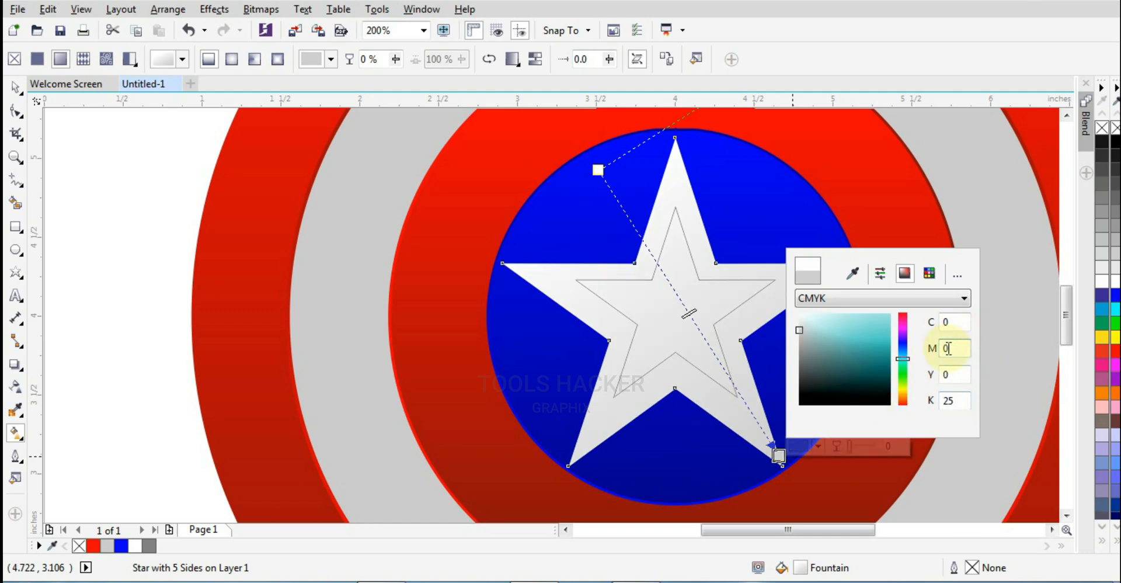
click(600, 171)
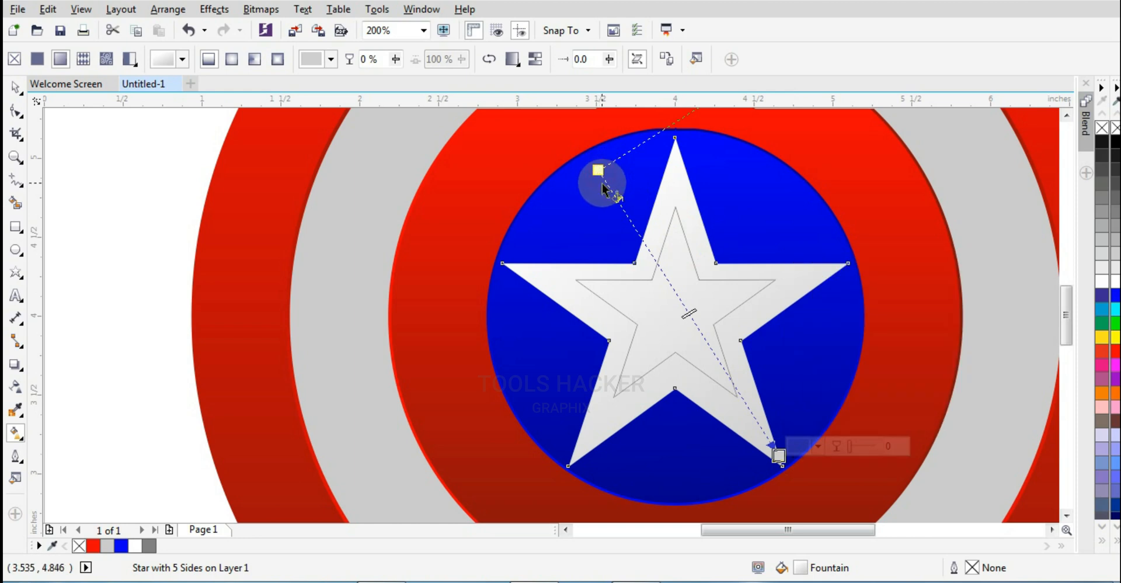
Step: Darken the larger star's gradient end colour at its lower-right point to K 35 gray
click(778, 455)
click(817, 445)
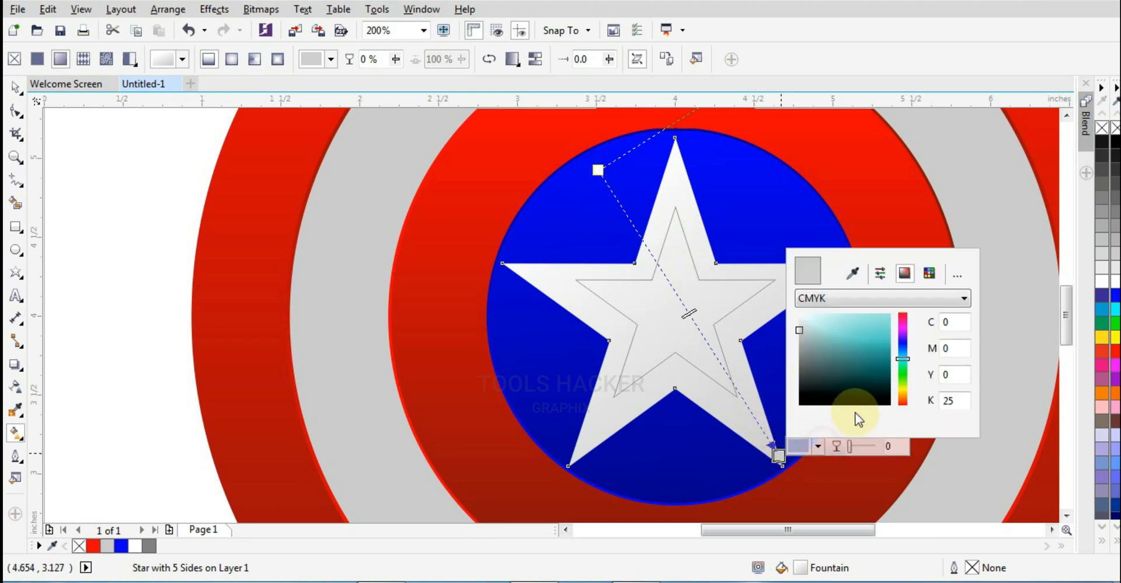
click(955, 402)
double_click(955, 403)
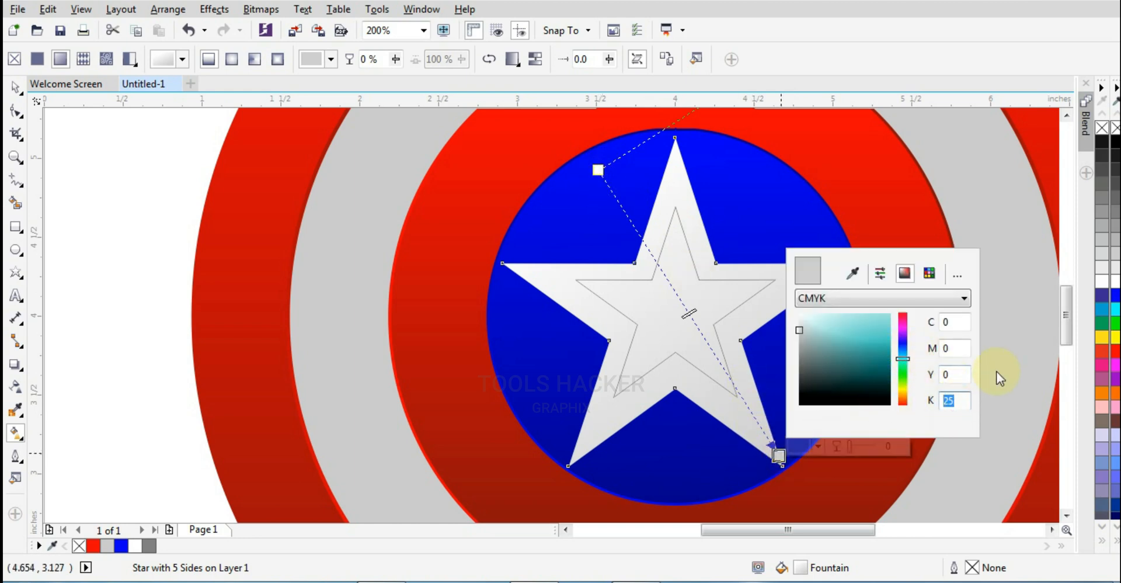
click(944, 323)
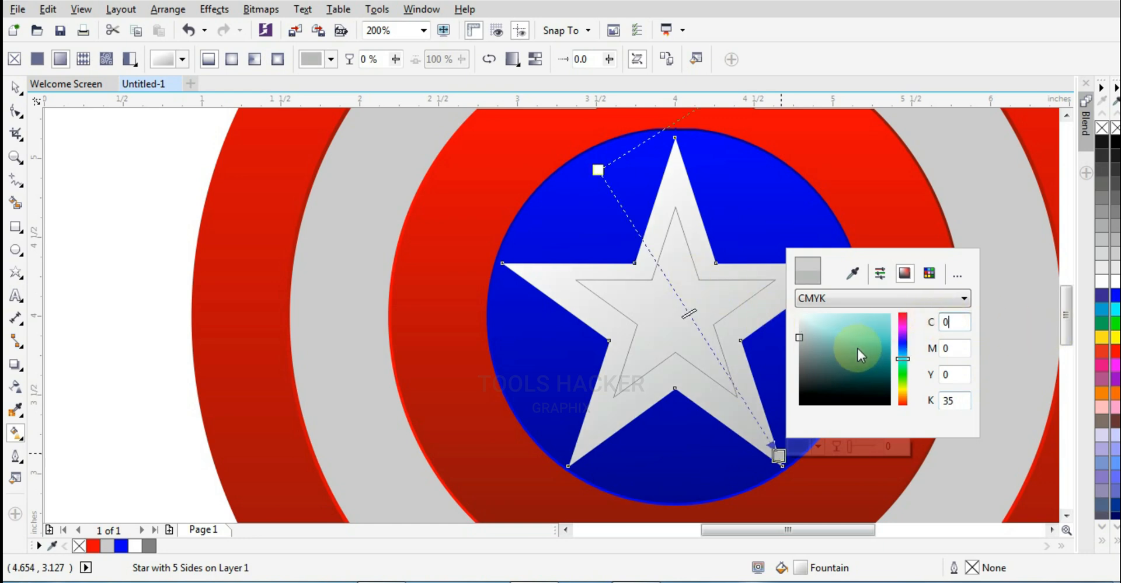
click(987, 353)
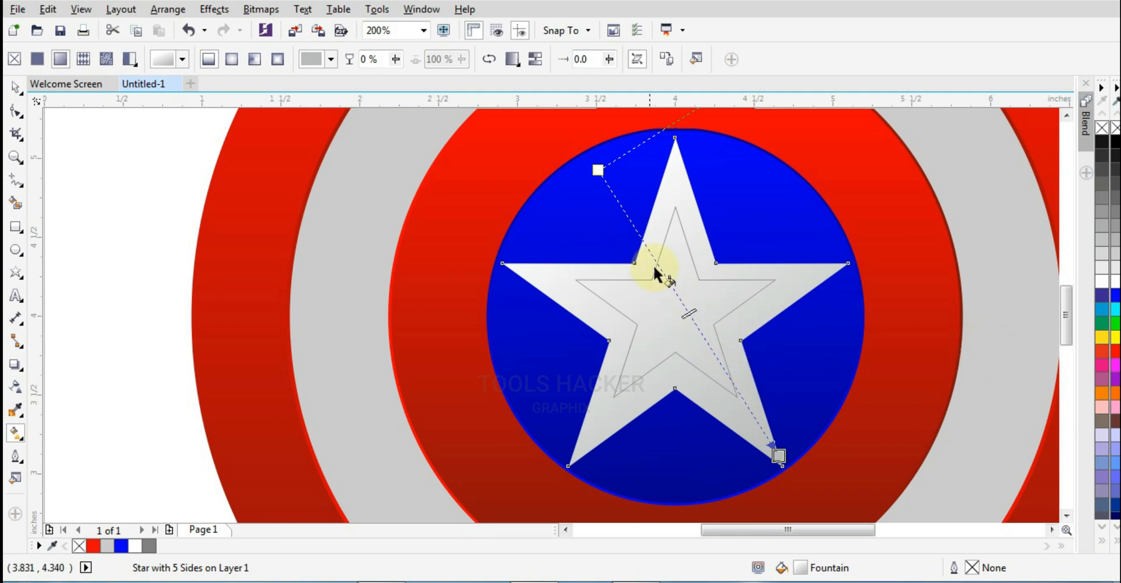
Step: Add three intermediate colour stops along the larger star's gradient, at about 26%, 44% and 64%
double_click(647, 244)
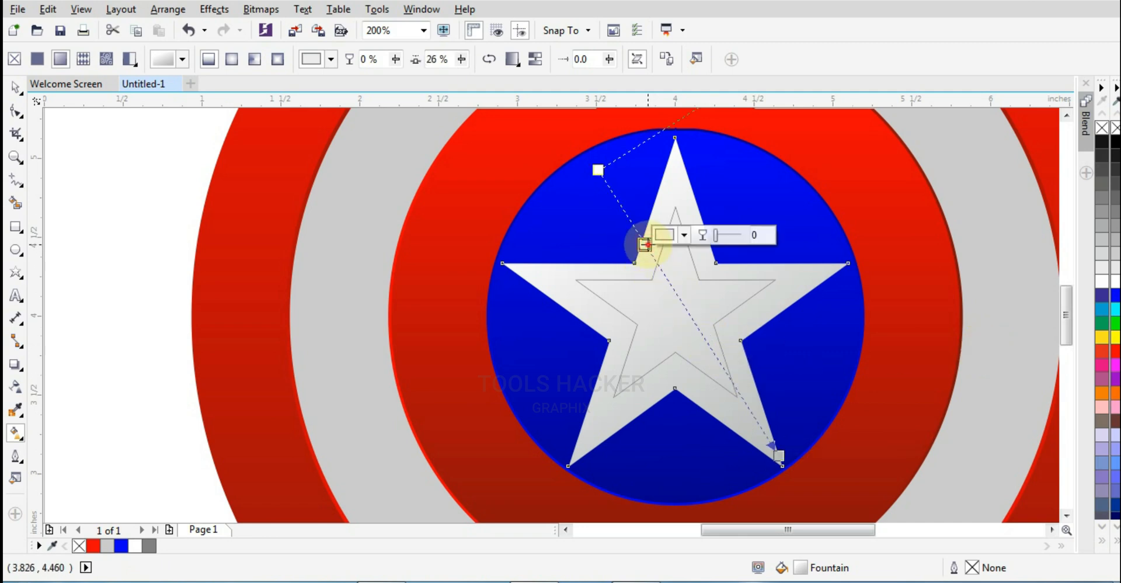
drag(673, 300, 674, 300)
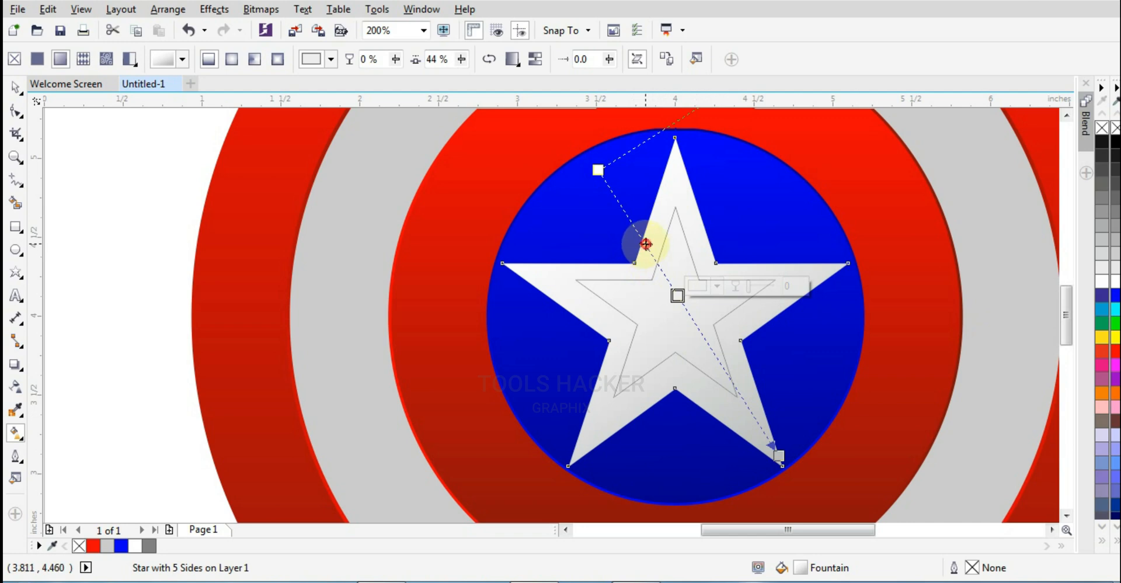
double_click(645, 244)
double_click(714, 354)
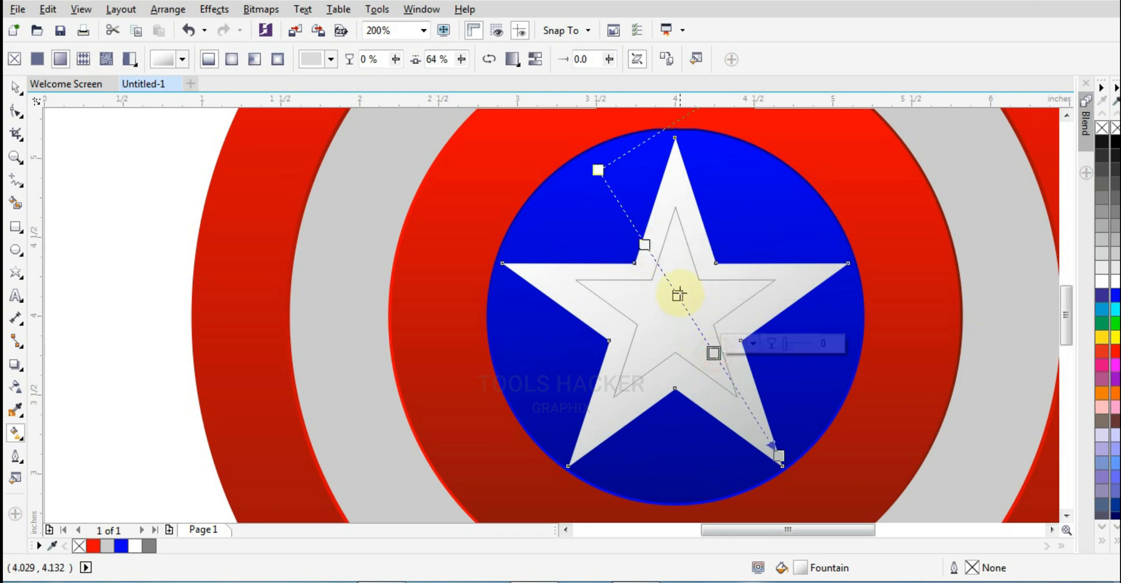
Step: Recolour the middle gradient stop at 44% to a medium gray, making a darker diagonal band across the star
click(677, 295)
click(1101, 170)
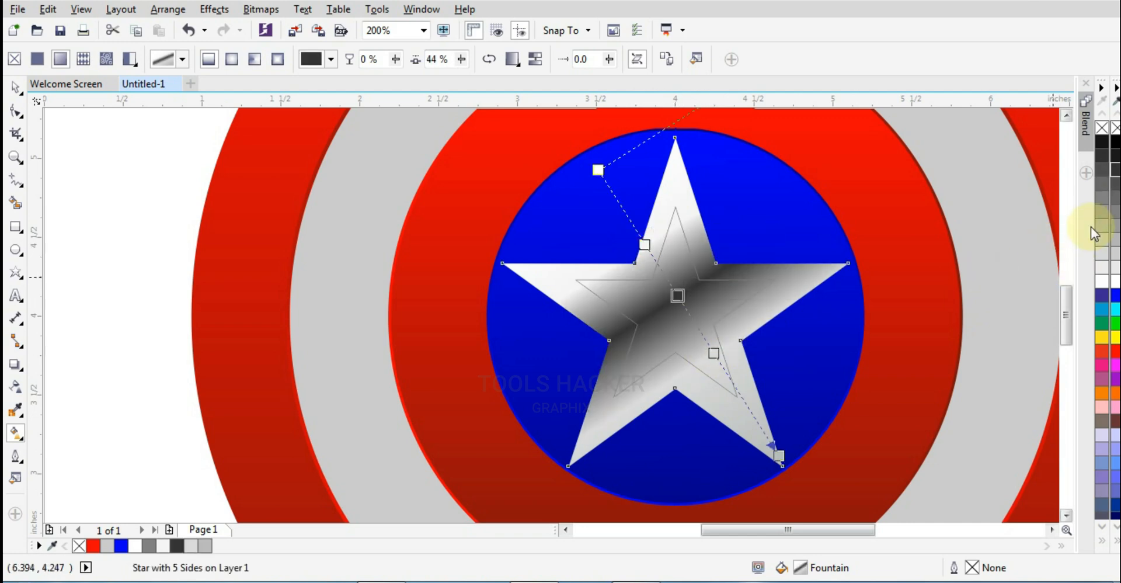
click(1114, 242)
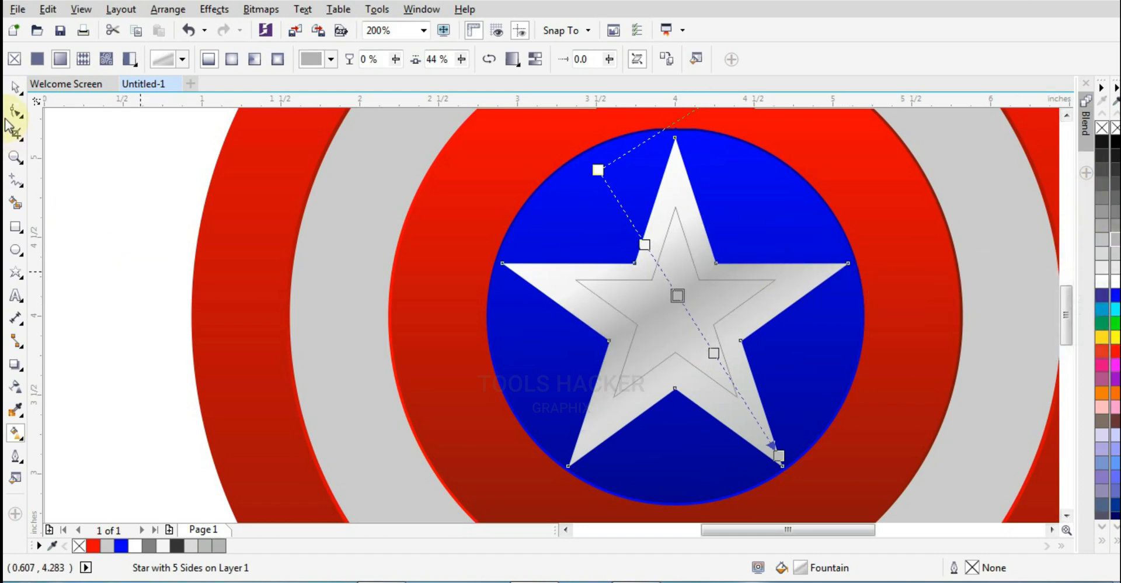
Step: Set the outline width of the smaller inner star to 1.0 pt
click(15, 88)
scroll(545, 205, up, 1)
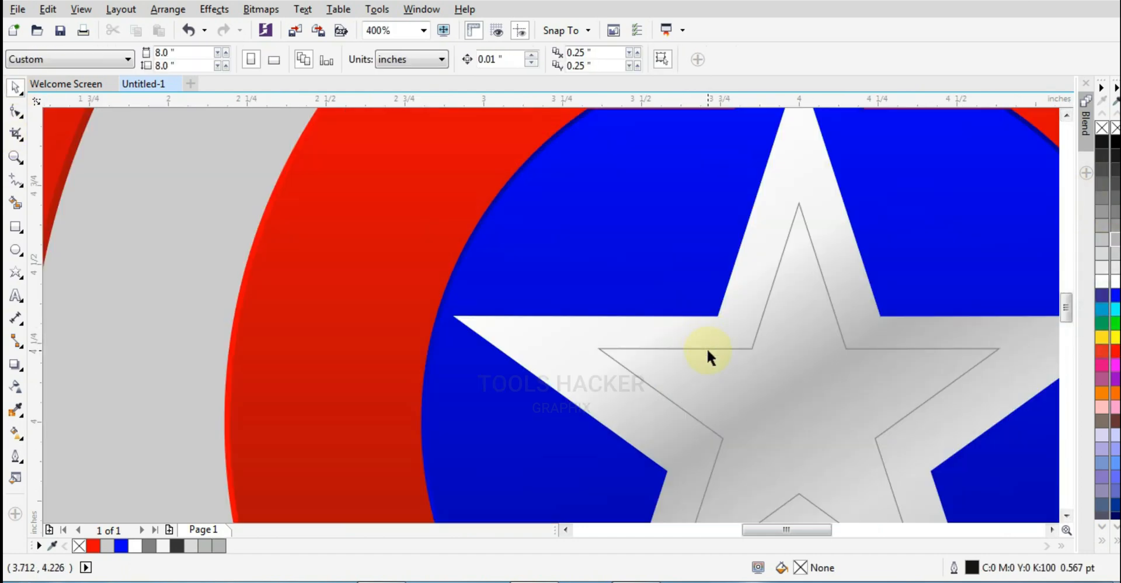
click(706, 347)
click(599, 58)
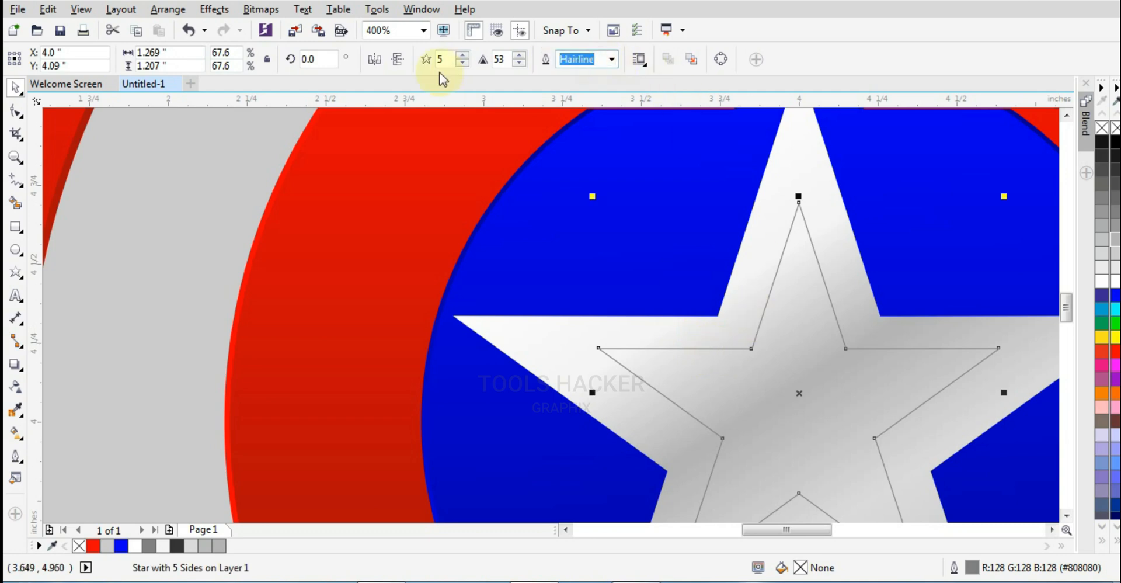
text(1)
key(Return)
scroll(796, 240, down, 1)
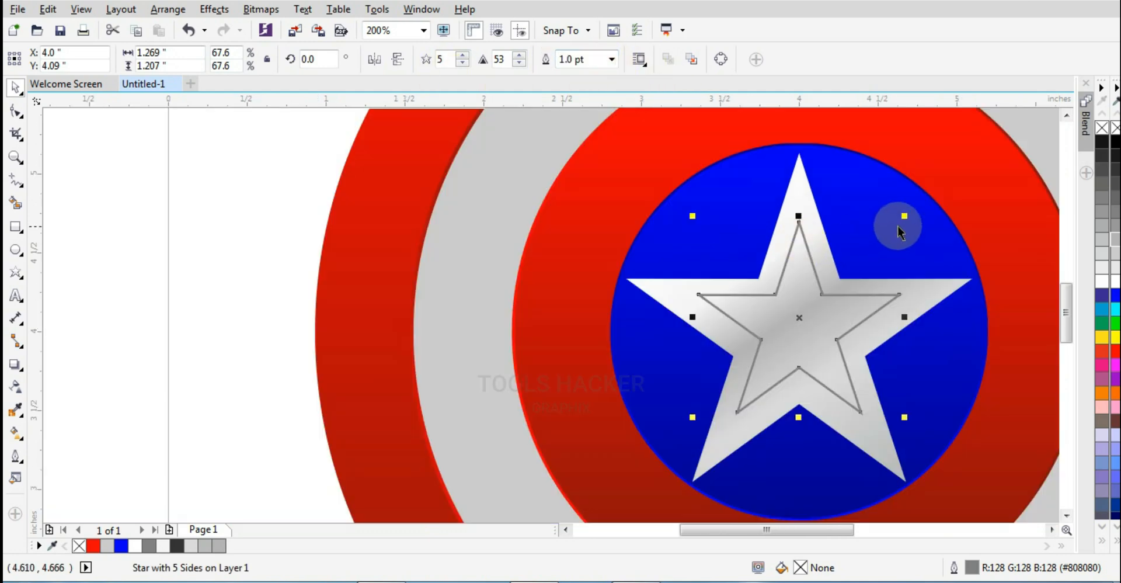
Step: Enlarge the inner star about its centre to about 1.734 by 1.649 inches and nudge it down 0.03 inch
drag(904, 215, 928, 185)
key(Down)
key(Down)
key(Down)
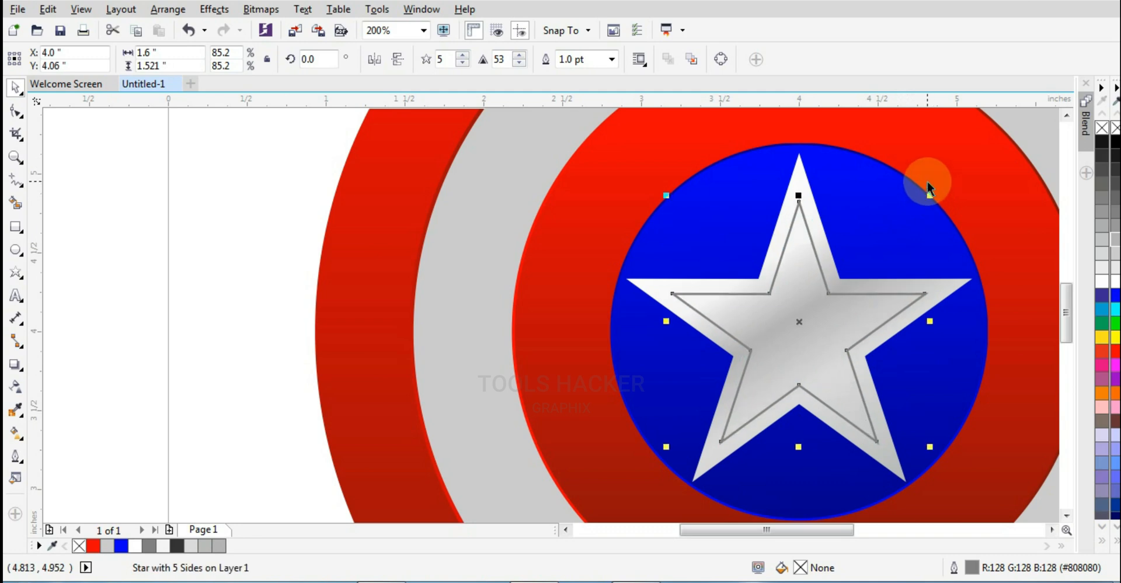
drag(927, 193, 939, 184)
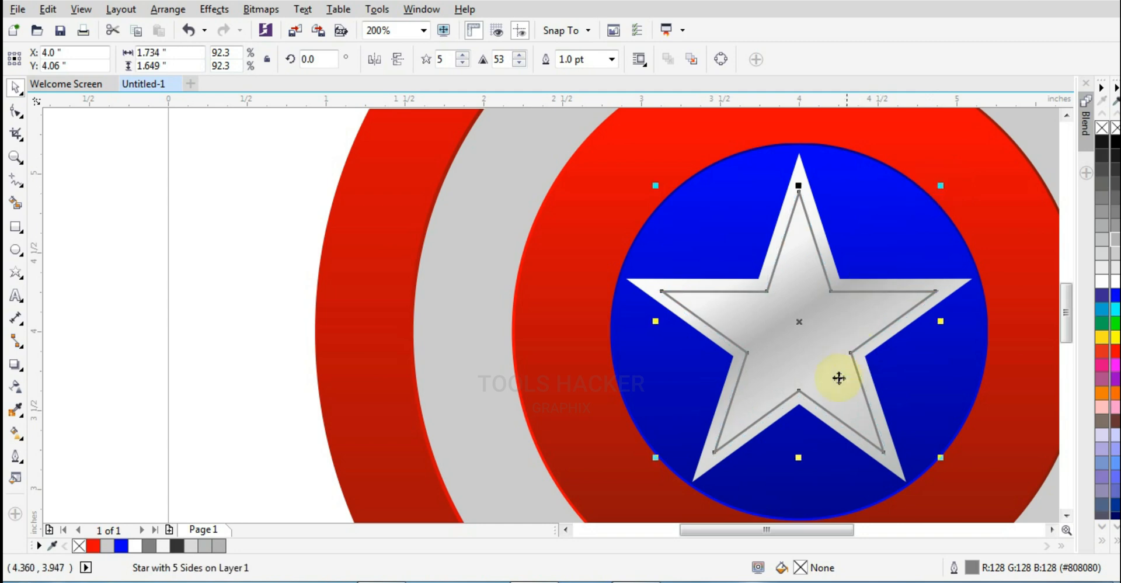
Step: Draw a straight freehand line from the inner star's left tip to its opposite inner corner at the lower right
scroll(786, 354, up, 1)
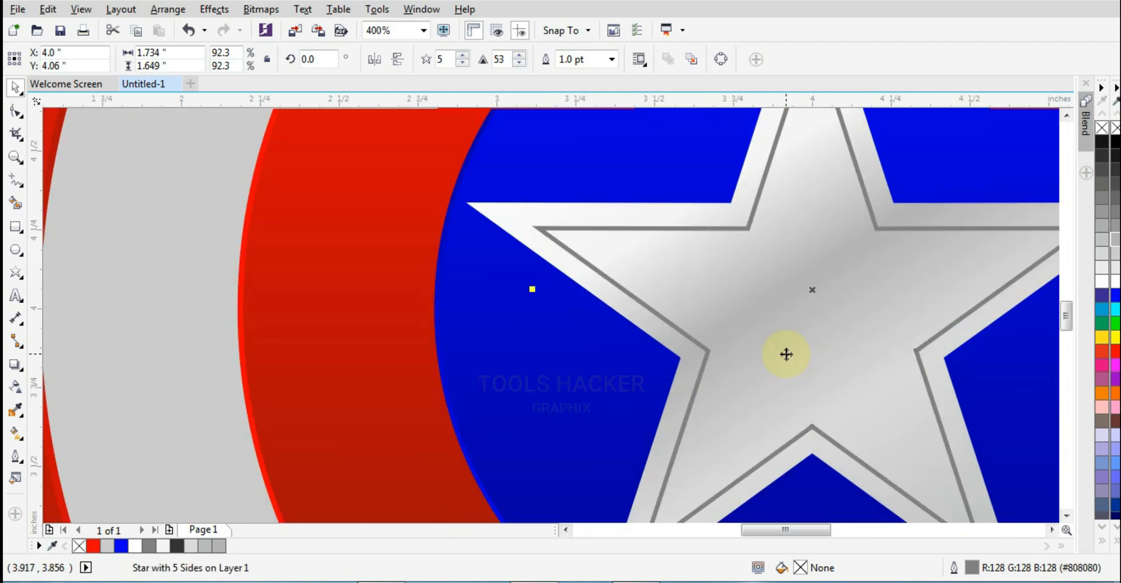
click(15, 179)
click(543, 228)
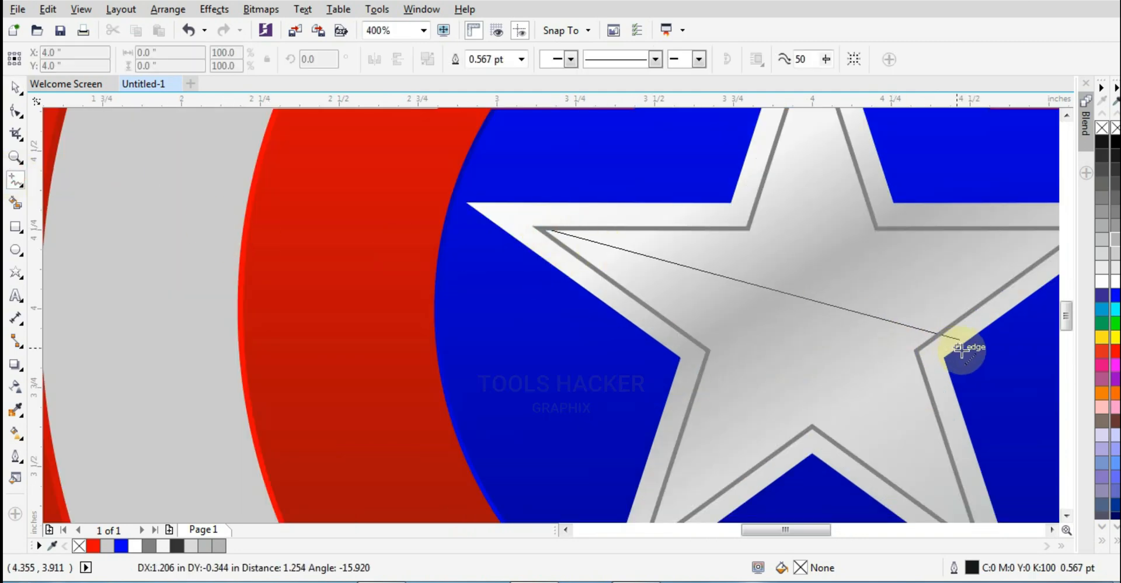
click(920, 350)
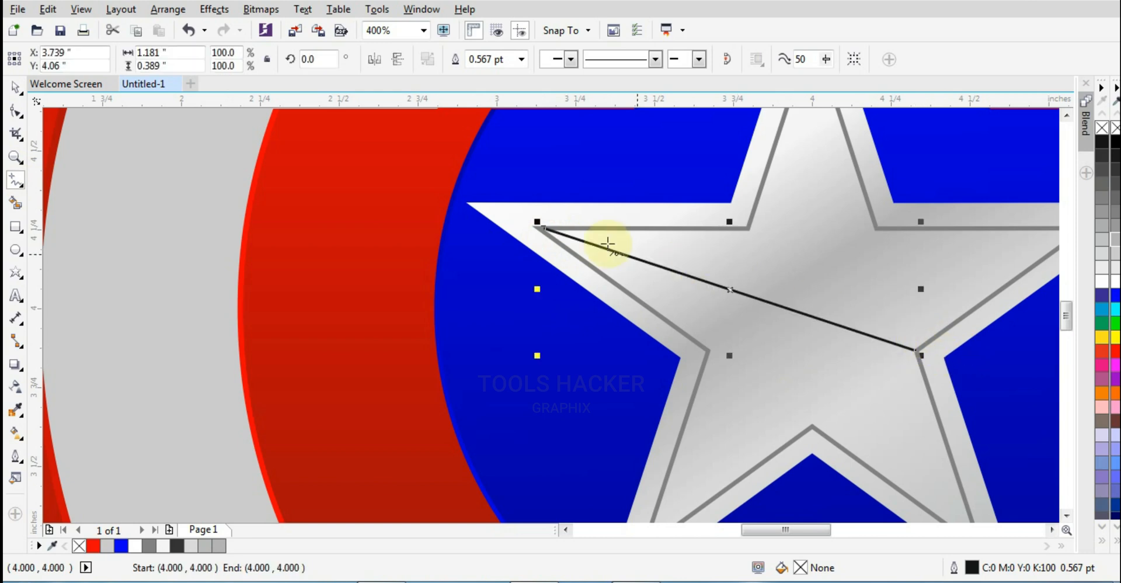
Step: Move the line's left end node exactly onto the inner star's left tip, making the line about 1.197 inches wide
scroll(510, 228, up, 1)
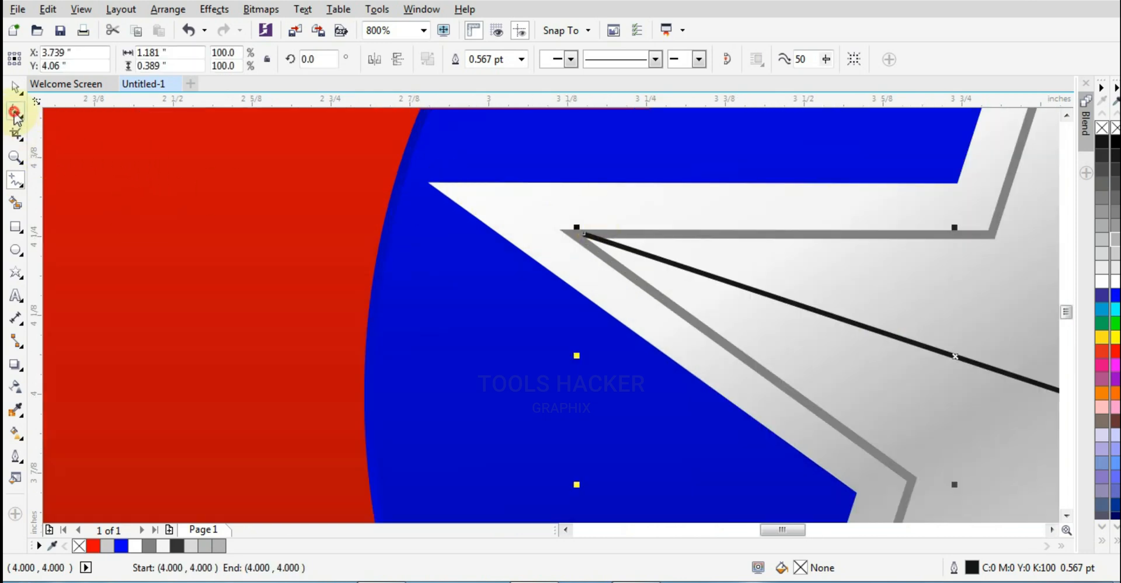
click(15, 111)
click(581, 234)
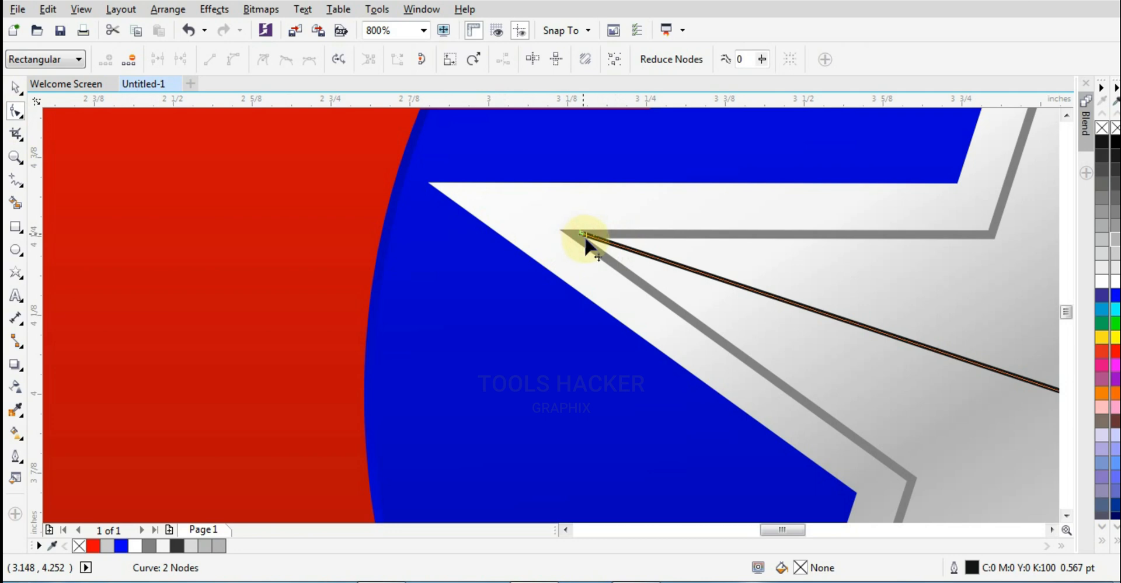
drag(586, 238, 582, 235)
scroll(741, 260, down, 2)
scroll(857, 264, up, 1)
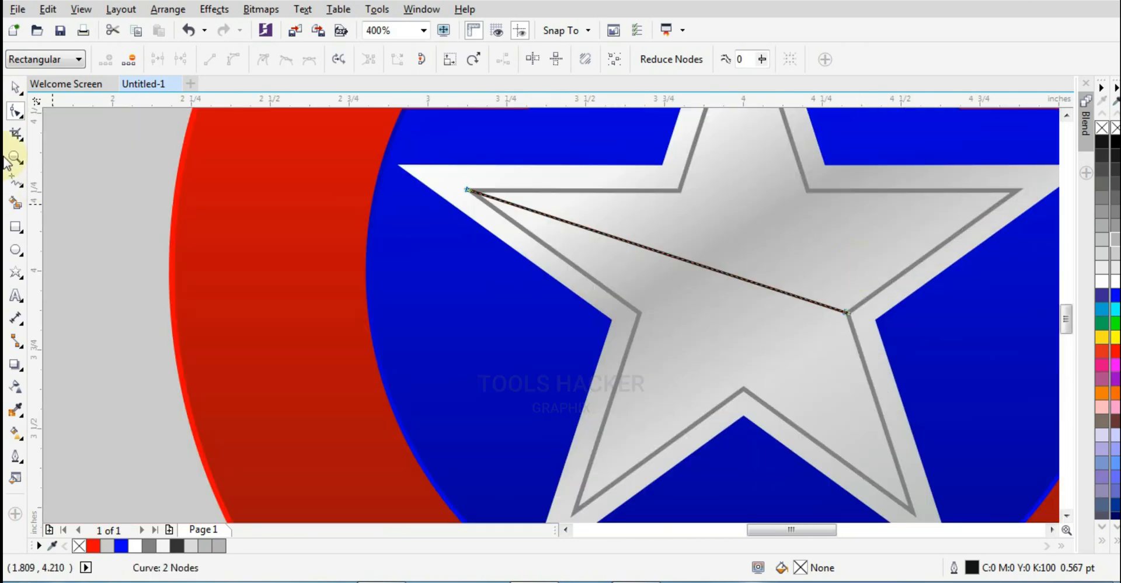
click(15, 87)
scroll(765, 269, down, 1)
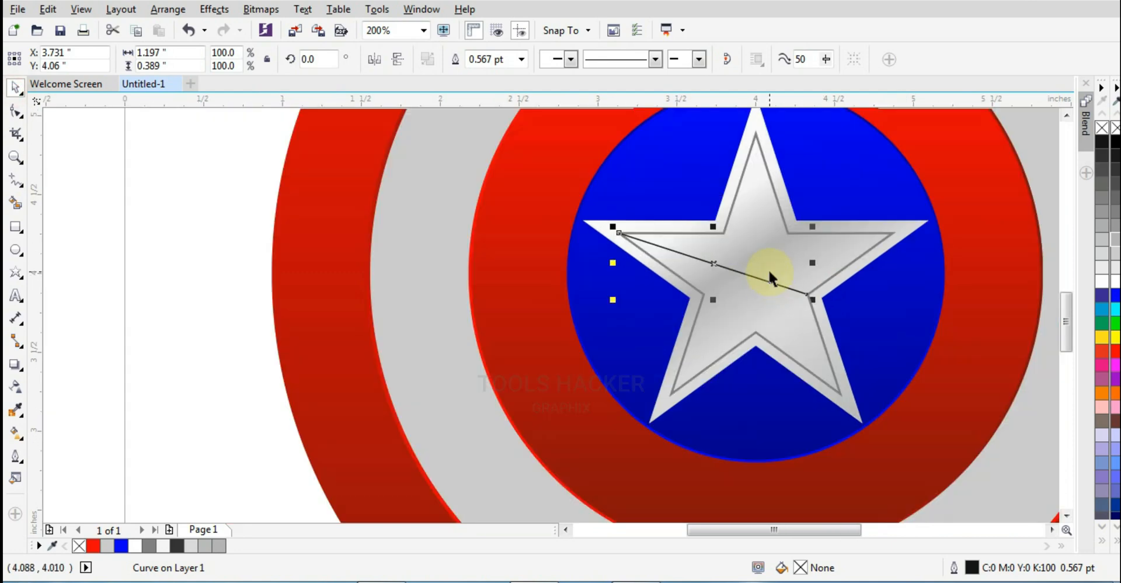
Step: Draw four more straight lines from the inner star's remaining tips to their opposite inner corners, all crossing at the centre
scroll(774, 286, up, 1)
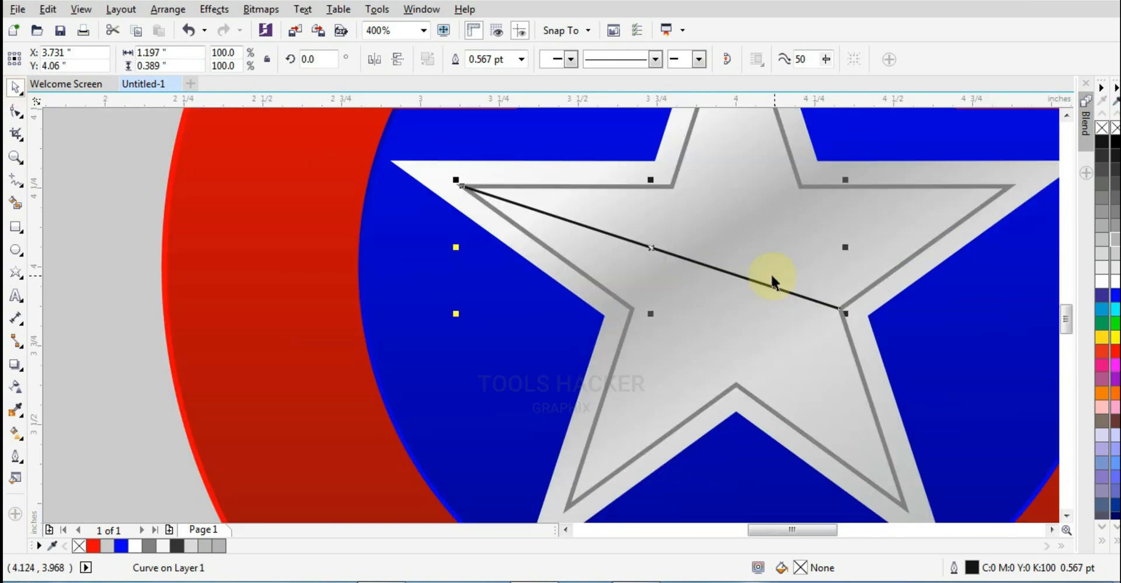
click(16, 180)
scroll(730, 288, down, 1)
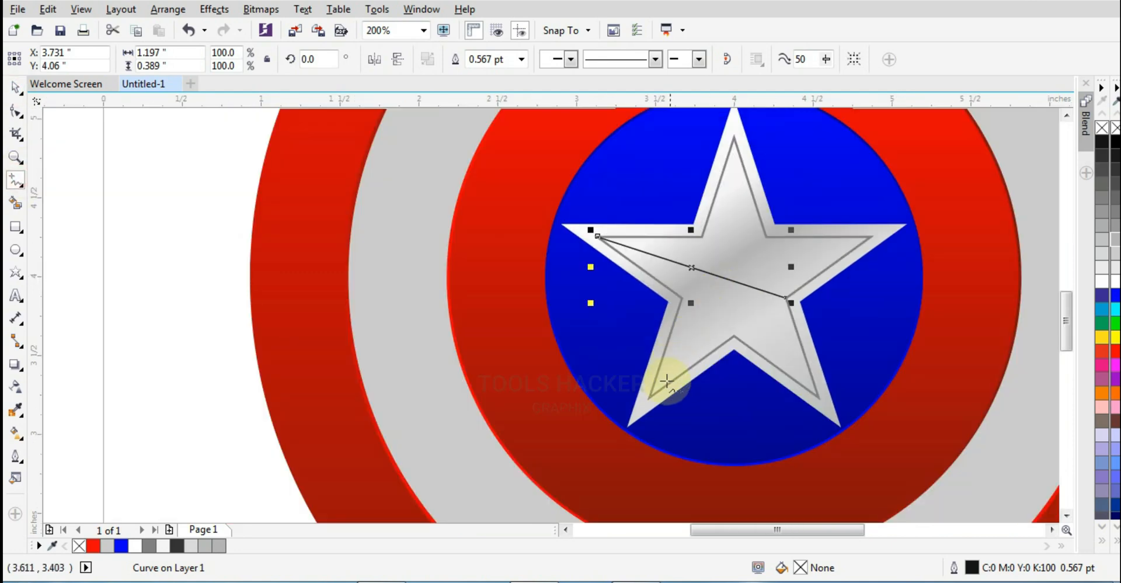
drag(651, 396, 766, 236)
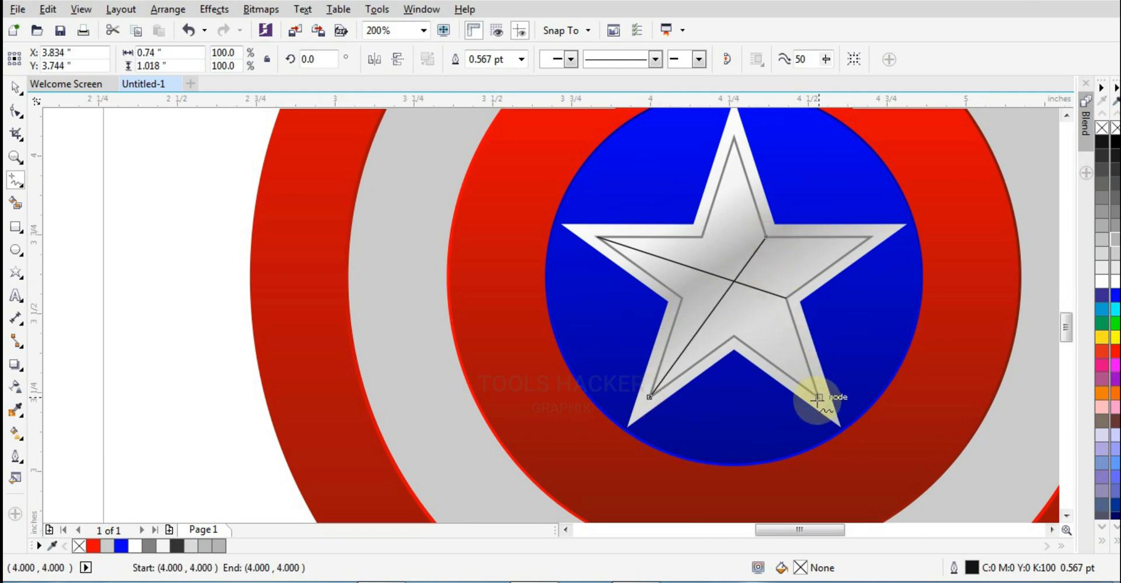
scroll(816, 401, up, 2)
drag(823, 391, 355, 162)
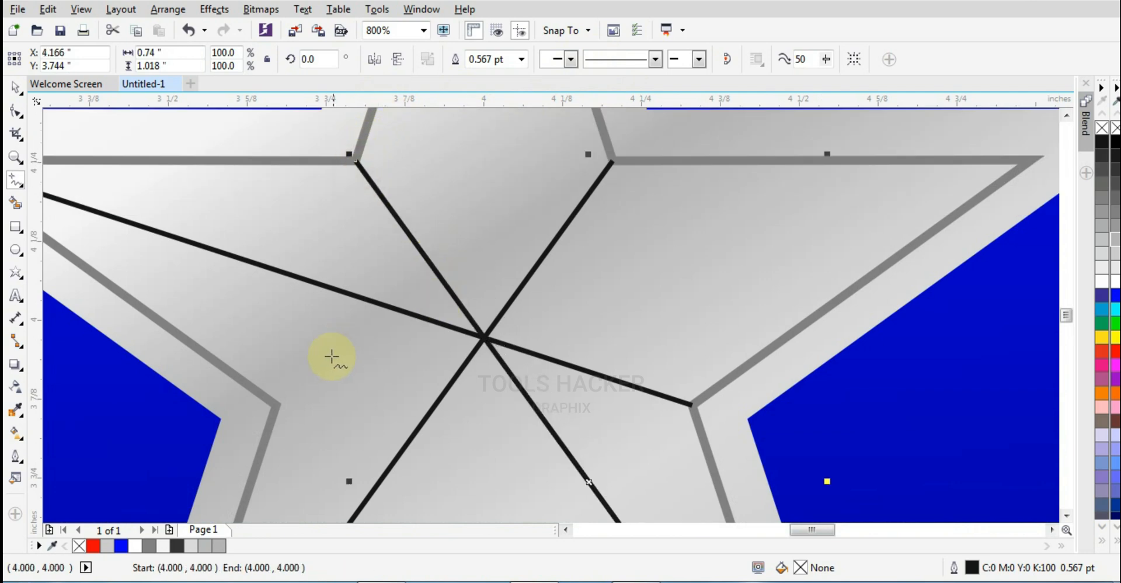
drag(277, 405, 1024, 163)
scroll(457, 266, down, 2)
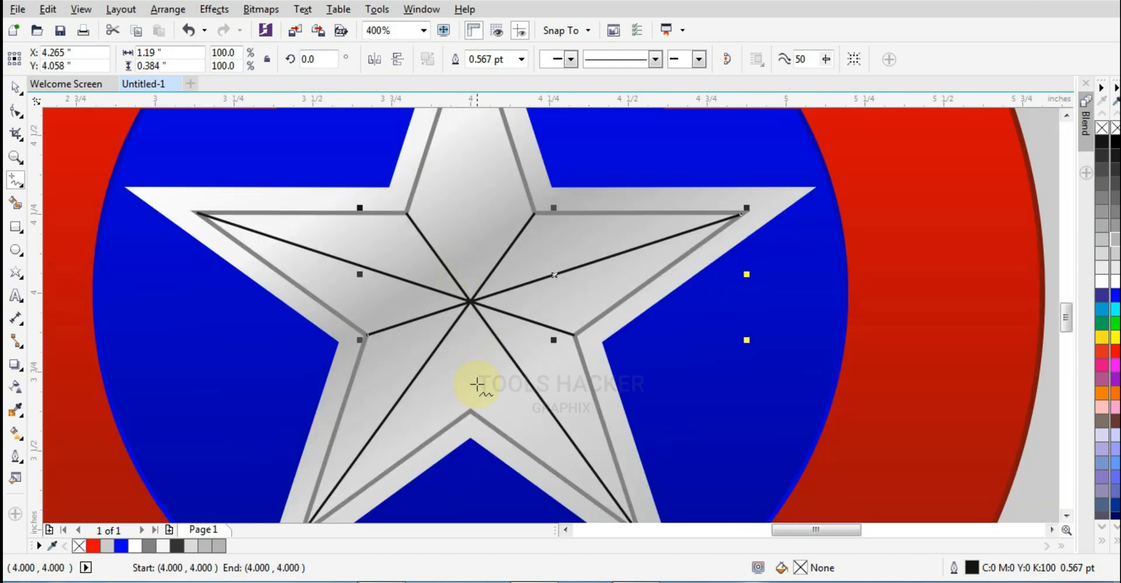
mouse_move(471, 410)
mouse_down()
mouse_move(463, 32)
mouse_move(470, 145)
mouse_up()
scroll(570, 187, down, 2)
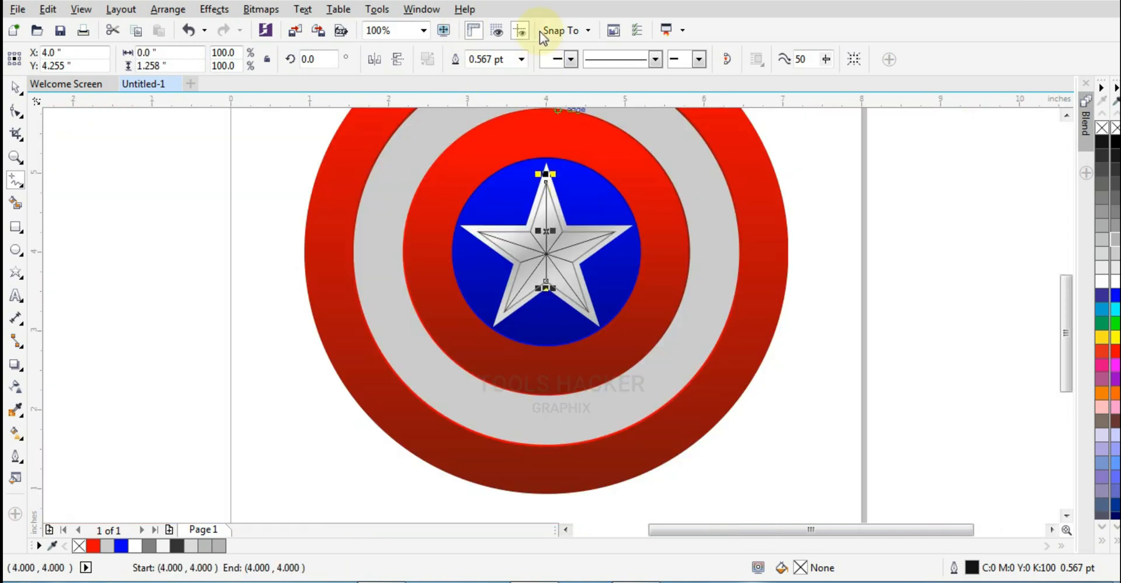
Step: Shorten the left tip's line by adding a node at the star centre and deleting its node at the tip
scroll(522, 251, up, 2)
scroll(553, 119, up, 1)
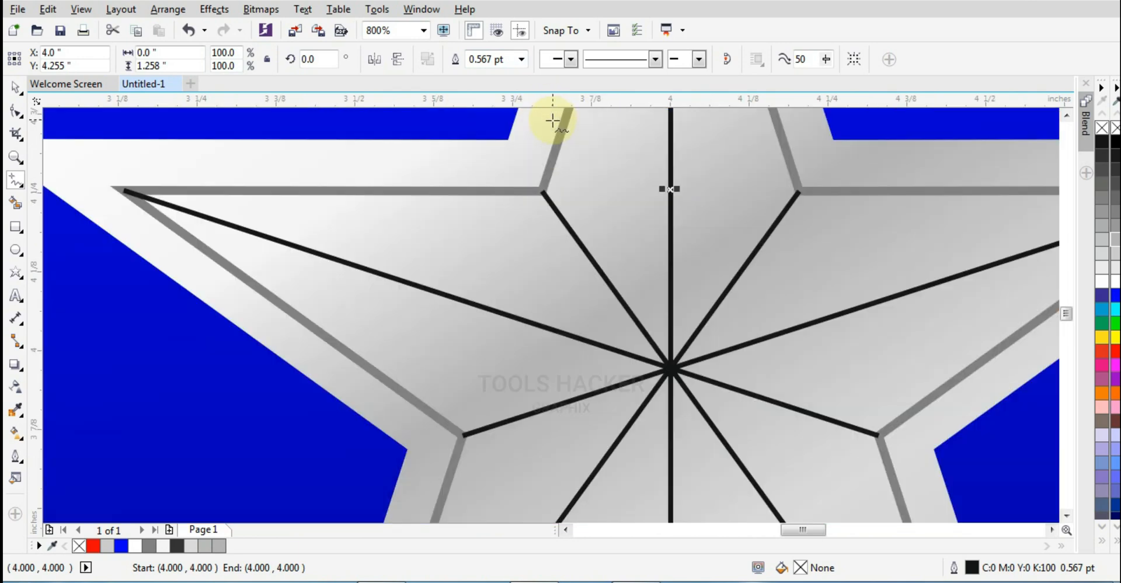
click(15, 87)
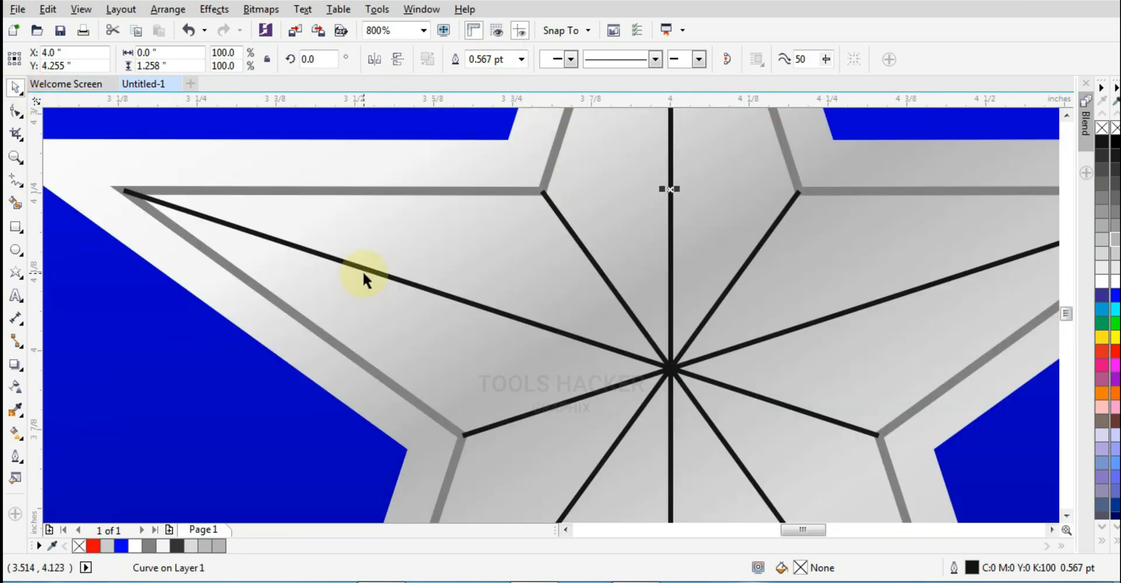
click(362, 269)
click(14, 112)
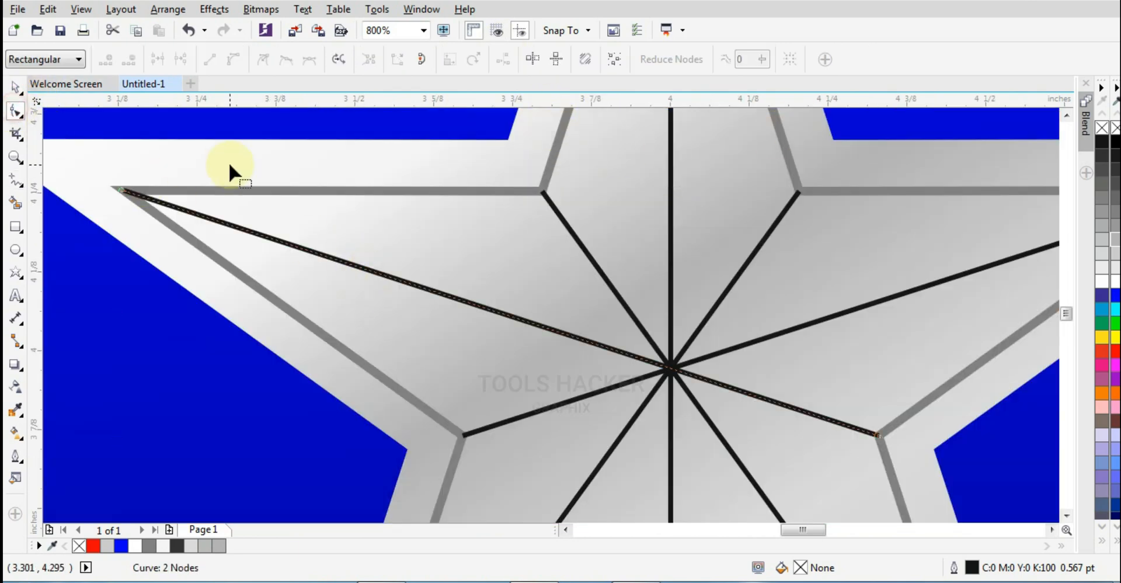
double_click(671, 369)
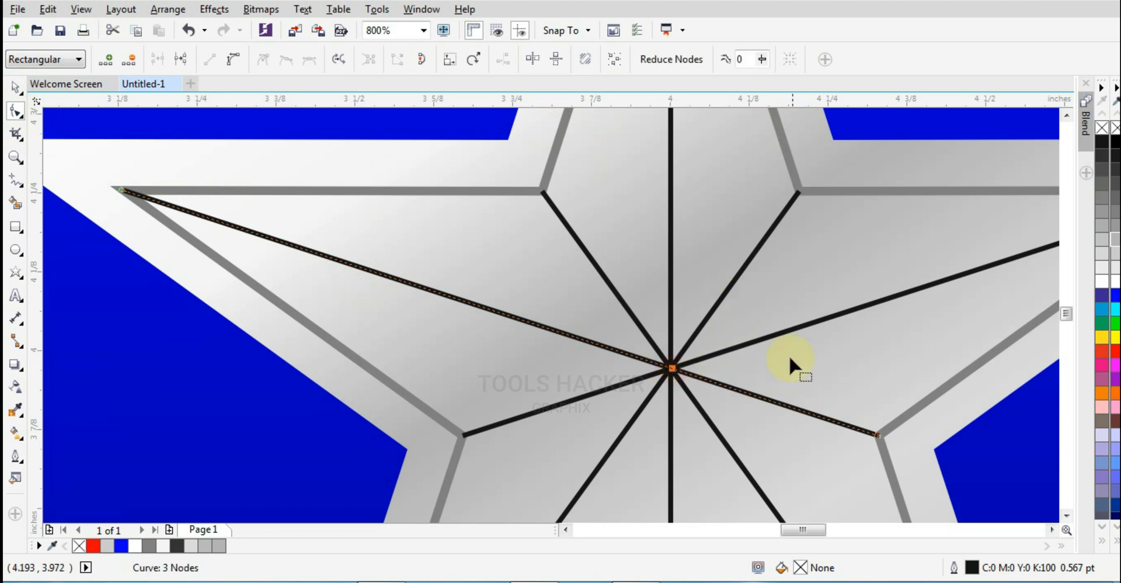
double_click(121, 191)
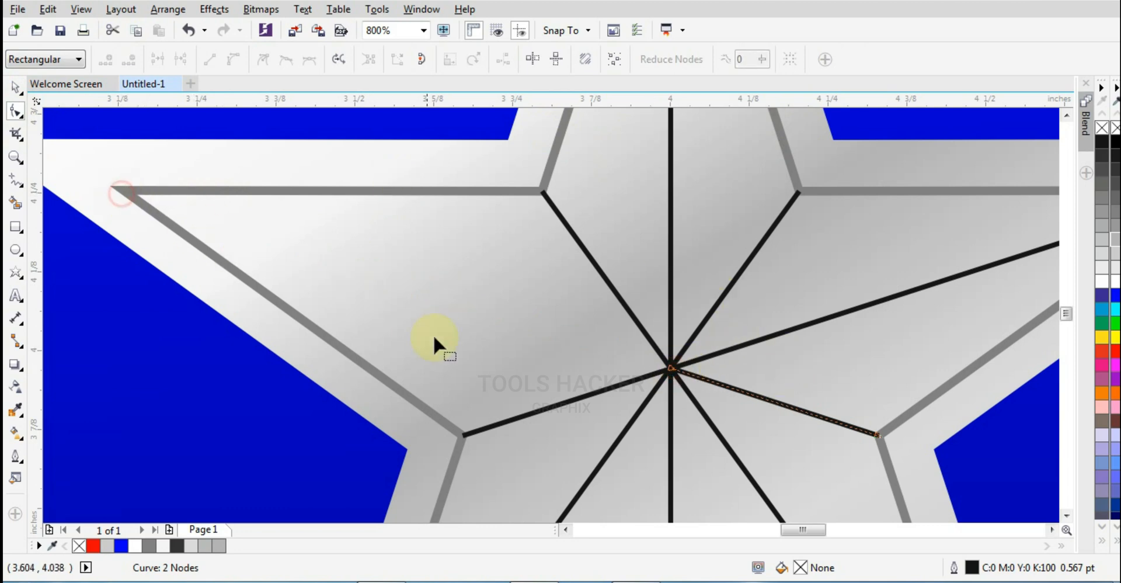
Step: Shorten the upper-right tip's line by adding a node at the star centre and deleting its node at the tip
click(623, 384)
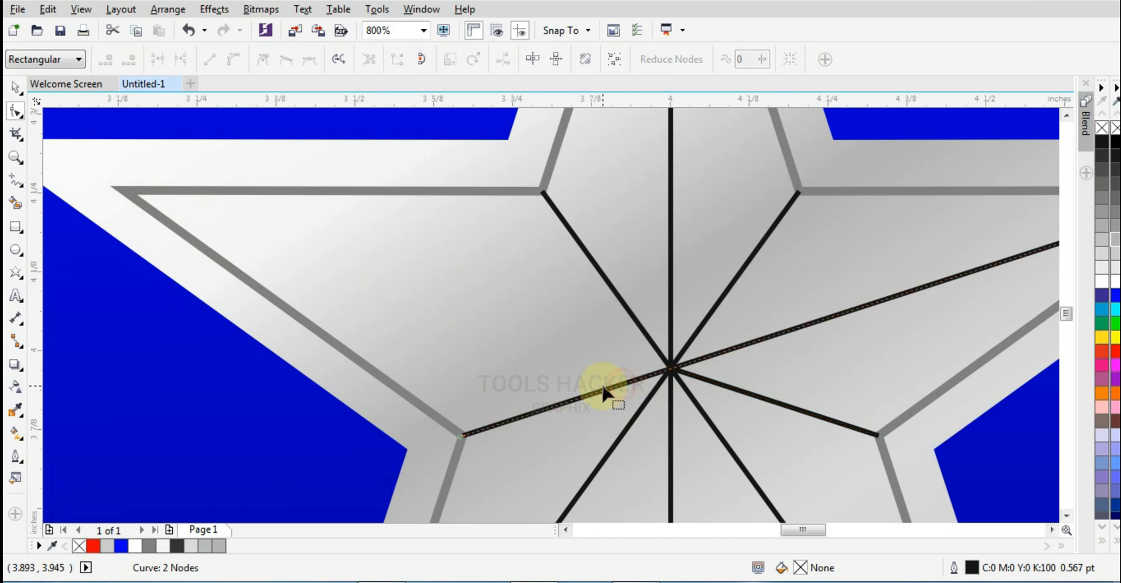
double_click(671, 369)
scroll(893, 310, down, 1)
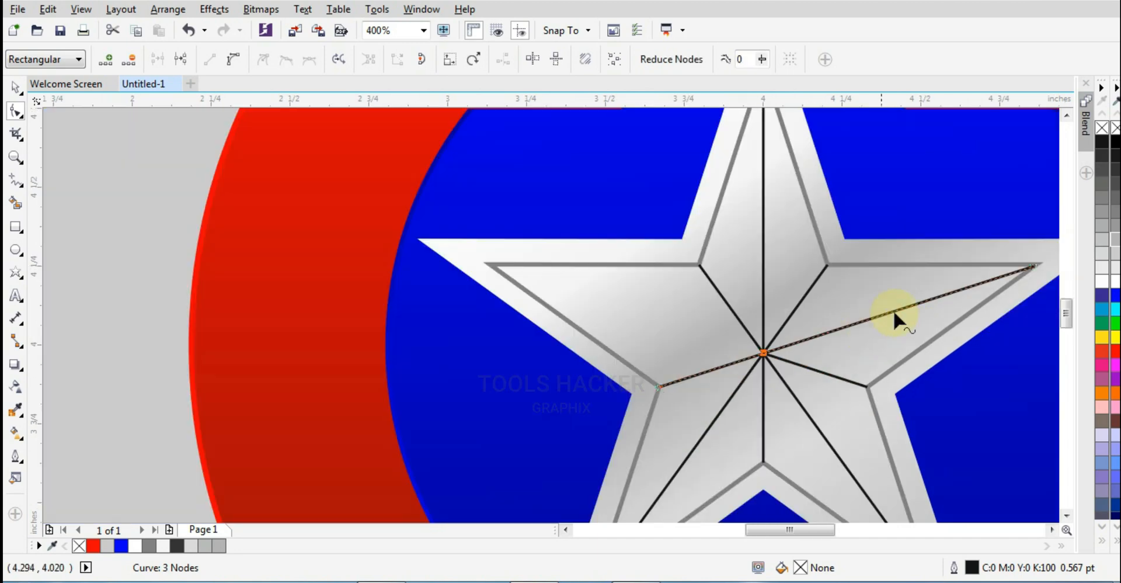
double_click(1034, 265)
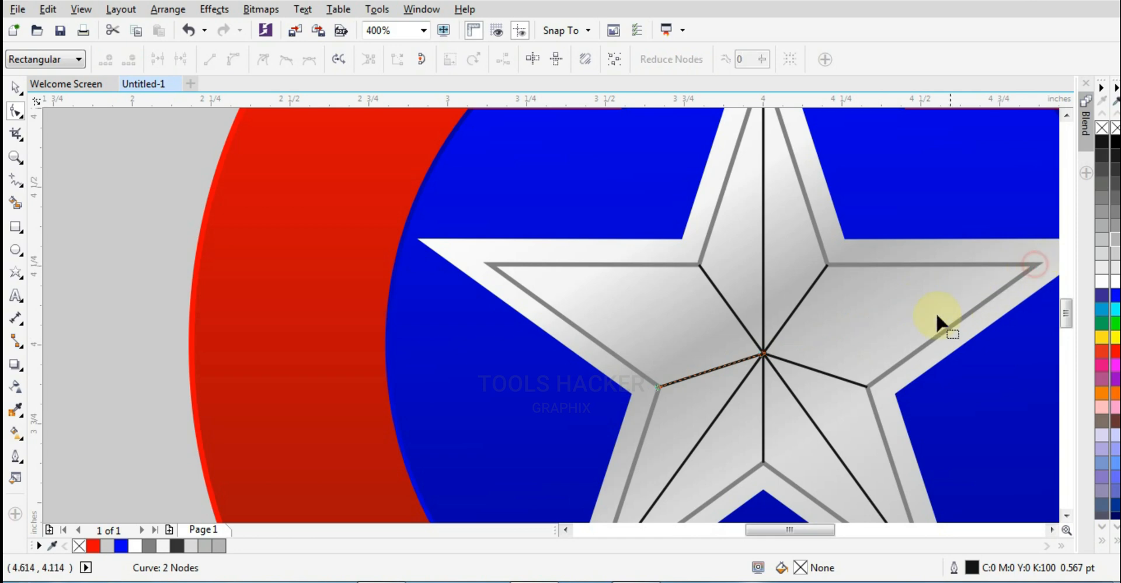
Step: Shorten the lower-right tip's line by adding a node at the star centre and deleting its node at the tip
scroll(772, 363, up, 1)
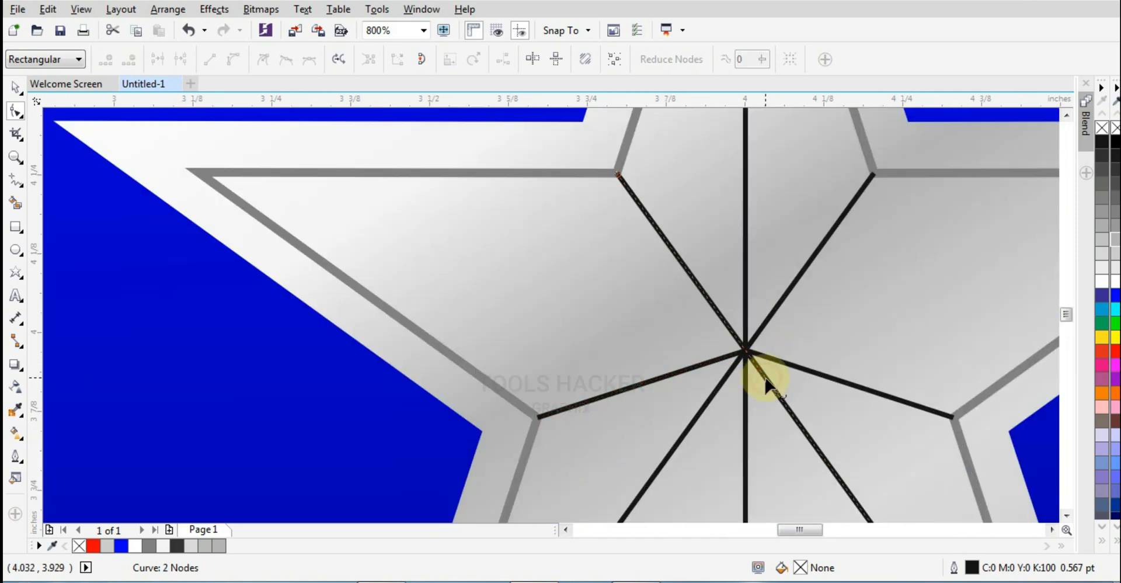
double_click(745, 350)
scroll(745, 350, down, 2)
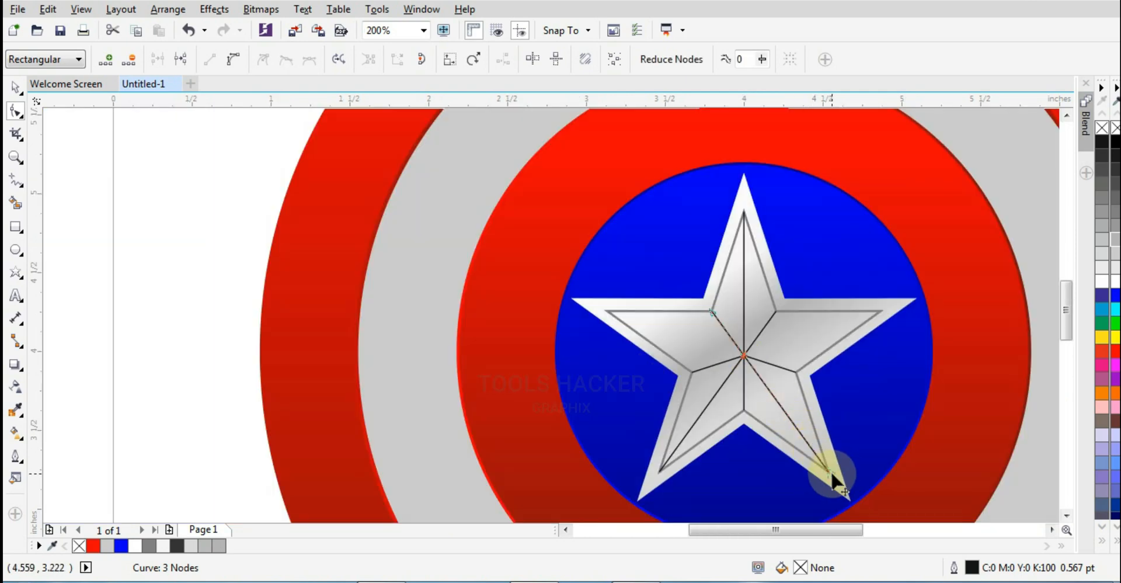
double_click(829, 474)
Step: Shorten the lower-left tip's line by adding a node at the star centre and deleting its node at the tip
scroll(743, 392, up, 2)
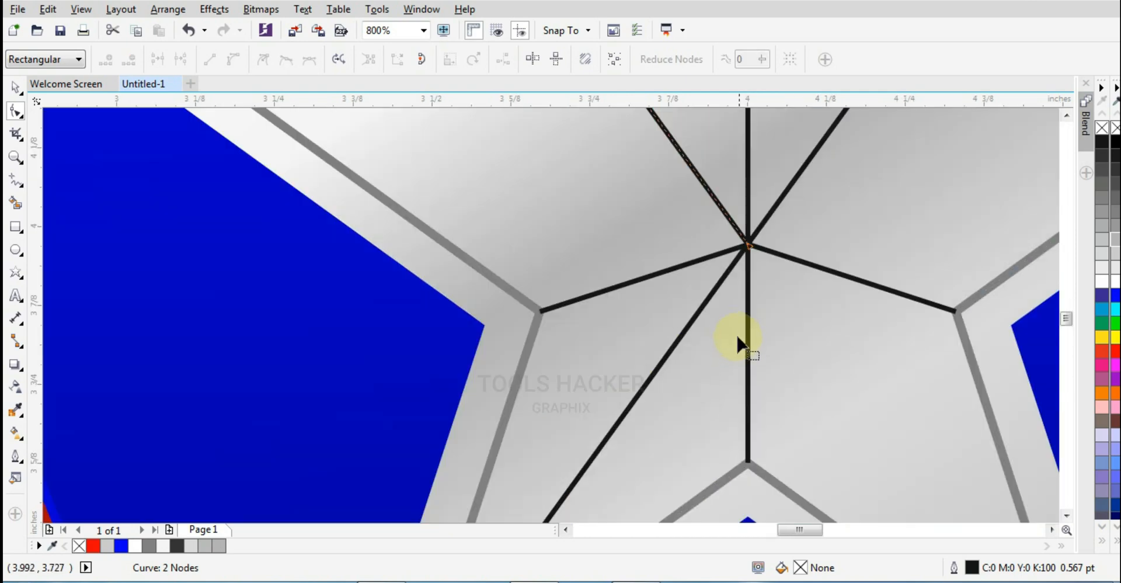
click(700, 315)
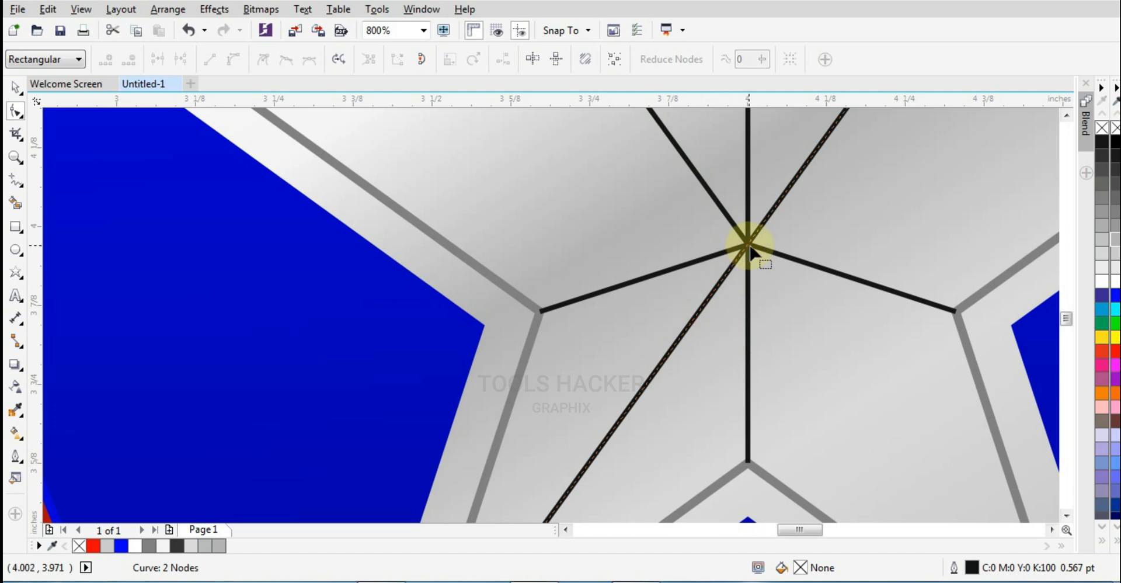
double_click(747, 248)
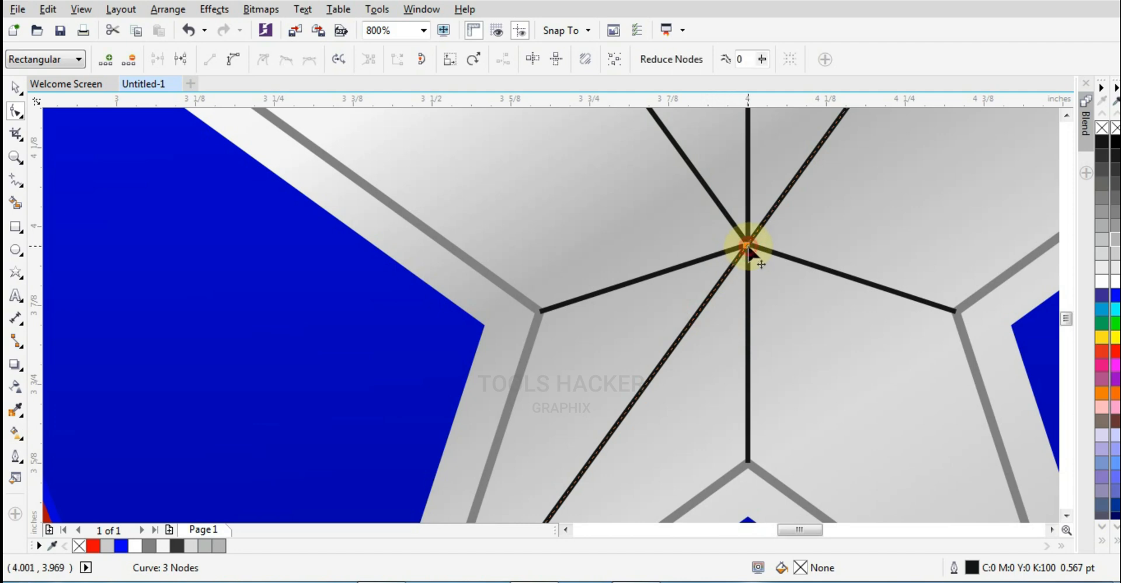
scroll(715, 333, down, 2)
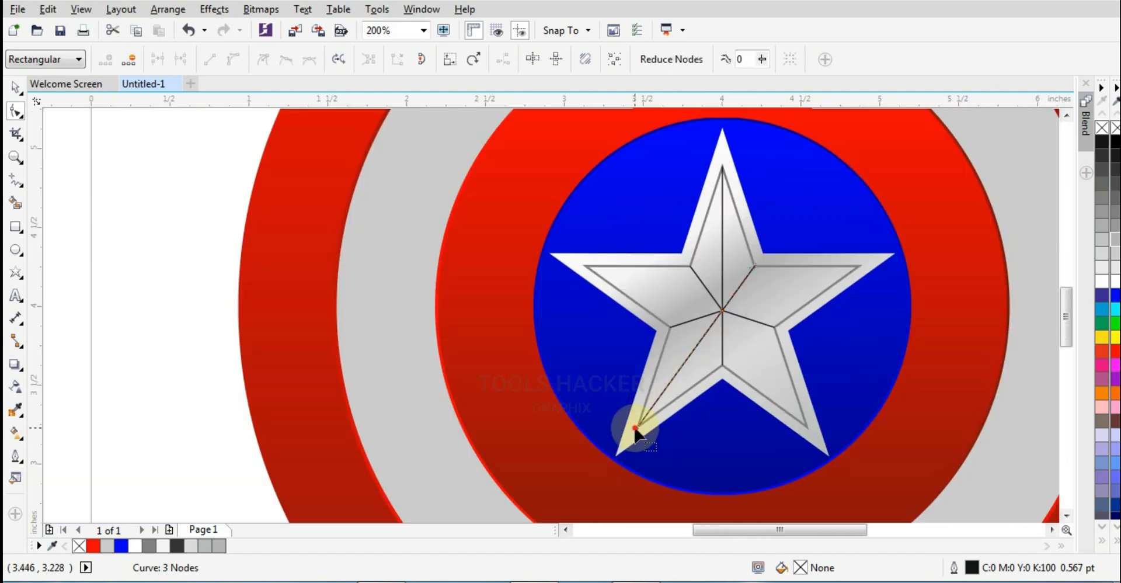
double_click(636, 432)
Step: Shorten the top tip's vertical line by adding a node at the star centre and deleting all its nodes at the tip
scroll(723, 313, up, 2)
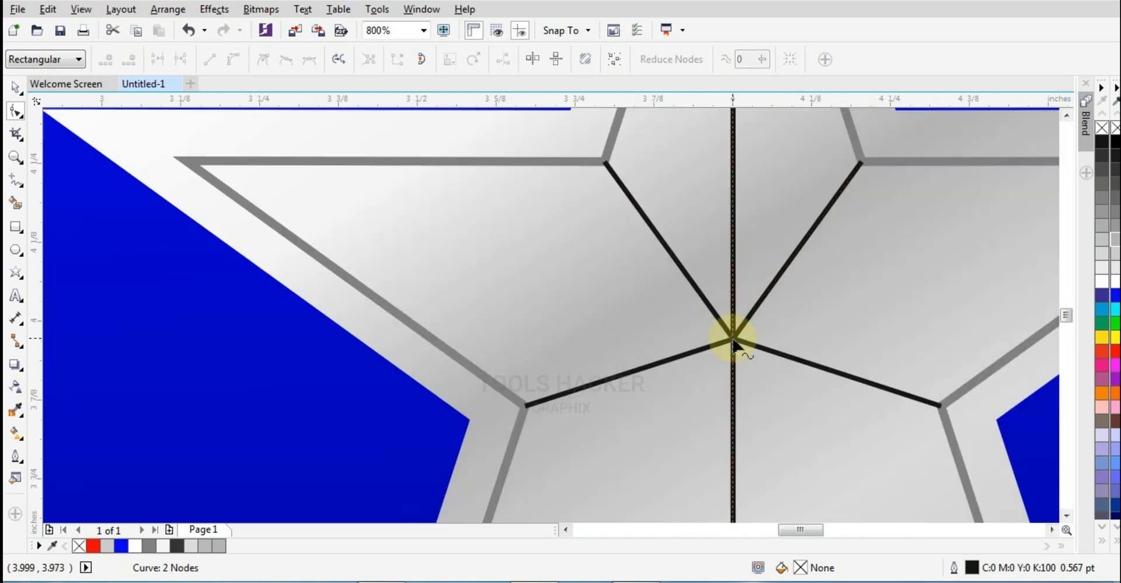
double_click(733, 341)
scroll(733, 342, down, 2)
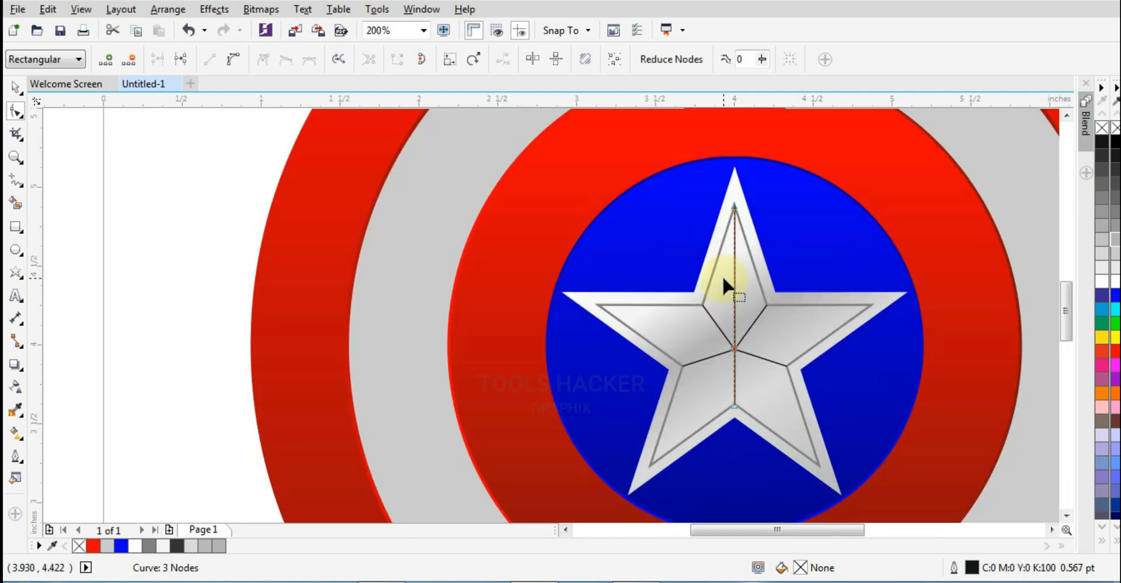
double_click(734, 213)
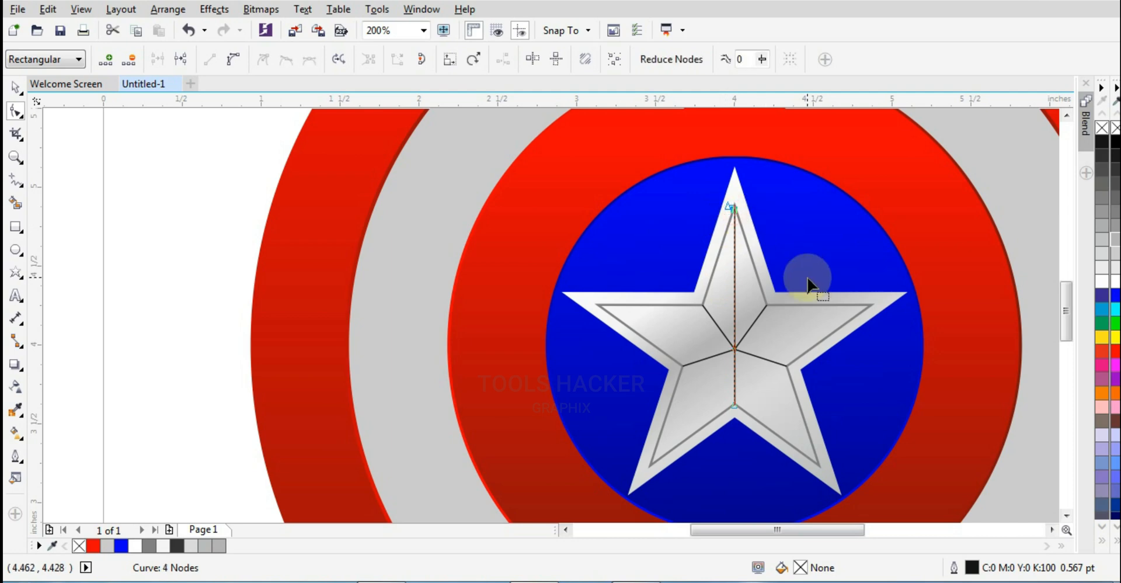
drag(716, 199, 751, 224)
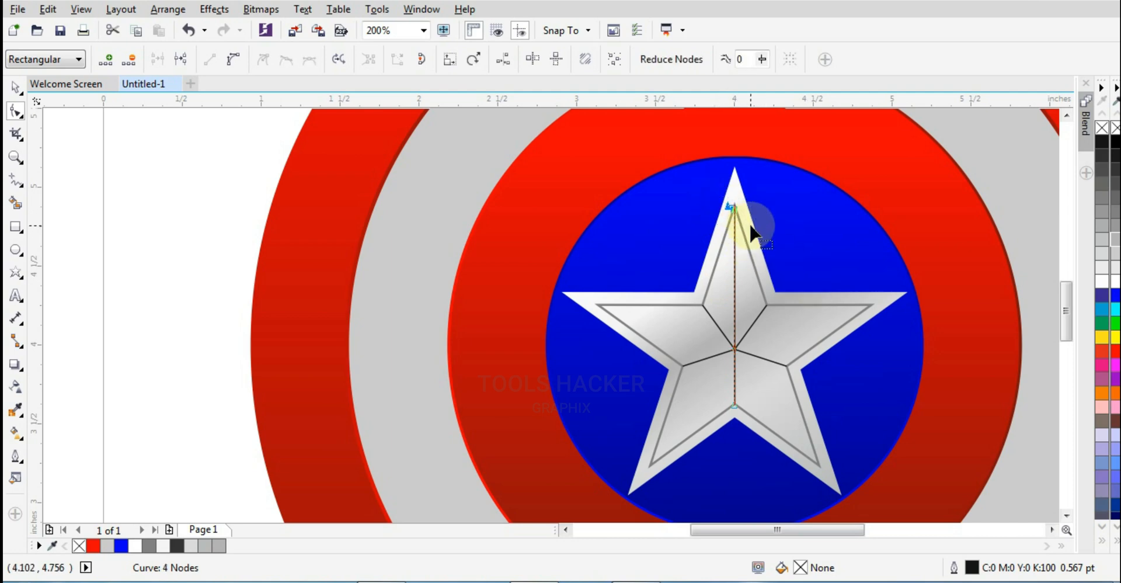
key(Delete)
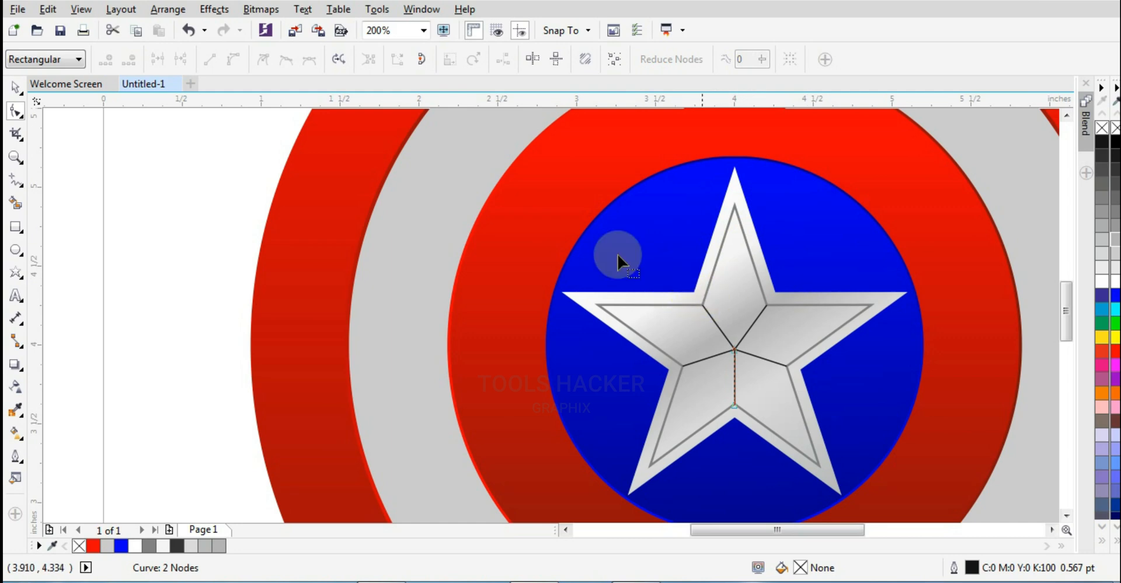
click(16, 87)
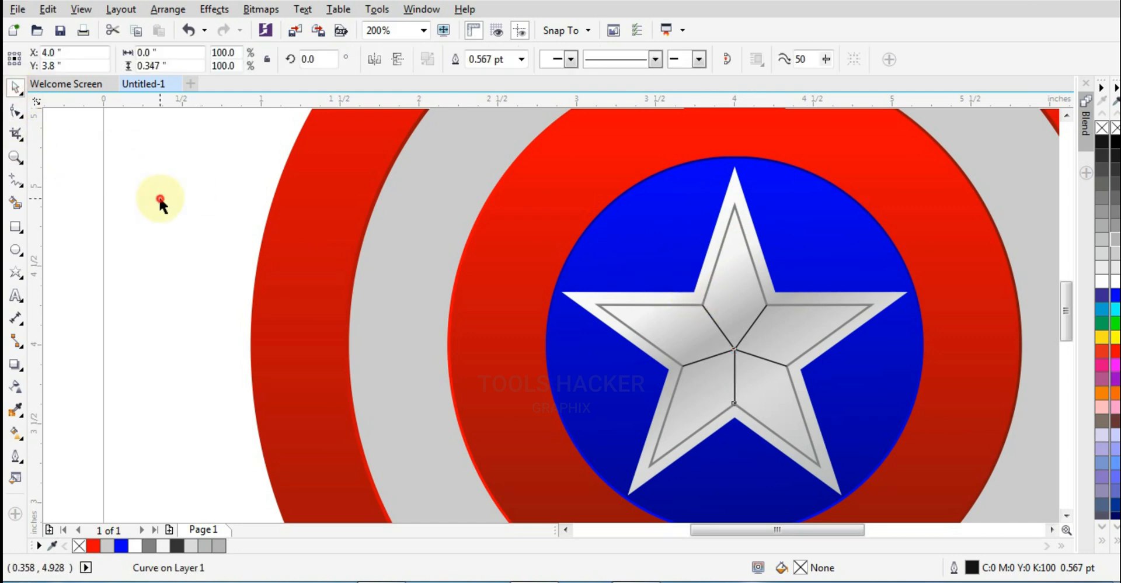
click(159, 194)
Step: Give the five short lines and the inner star a 1 pt outline in gray #999999
scroll(604, 413, down, 2)
scroll(629, 439, up, 2)
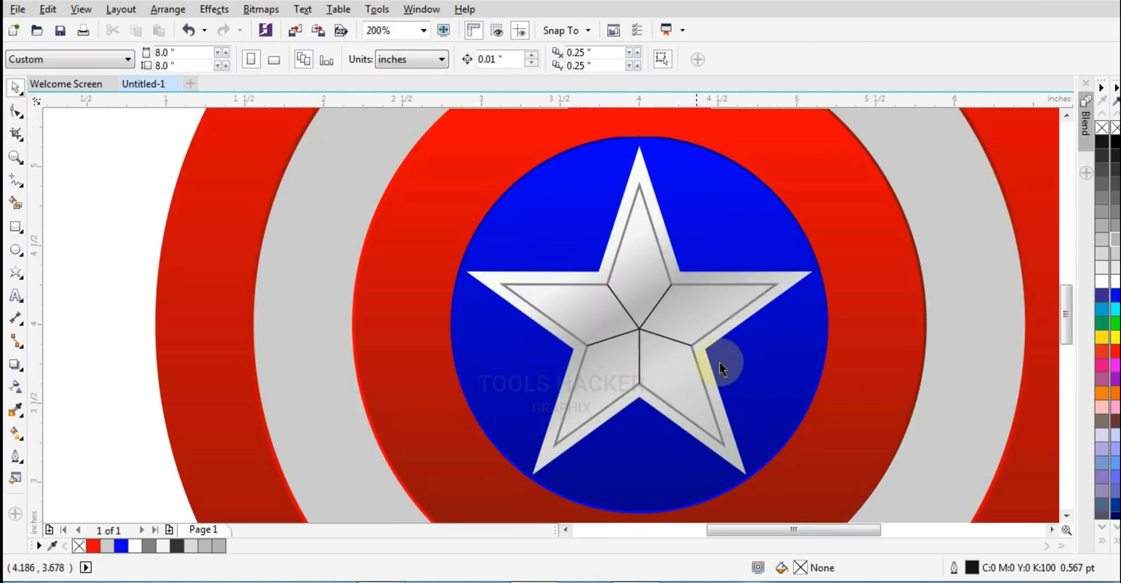
scroll(709, 319, down, 1)
drag(979, 262, 607, 389)
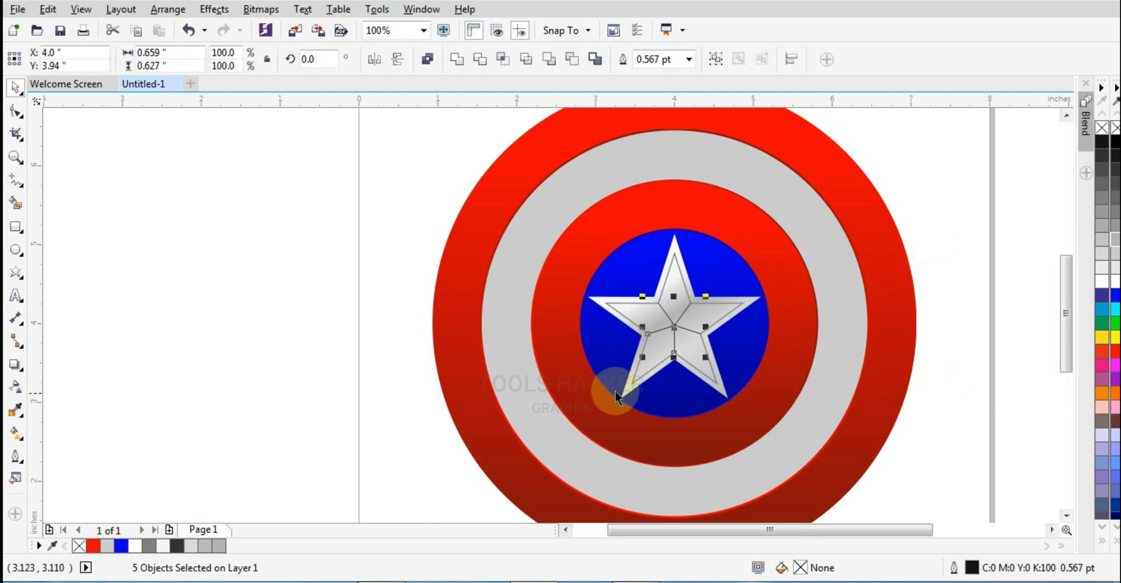
shift+click(608, 314)
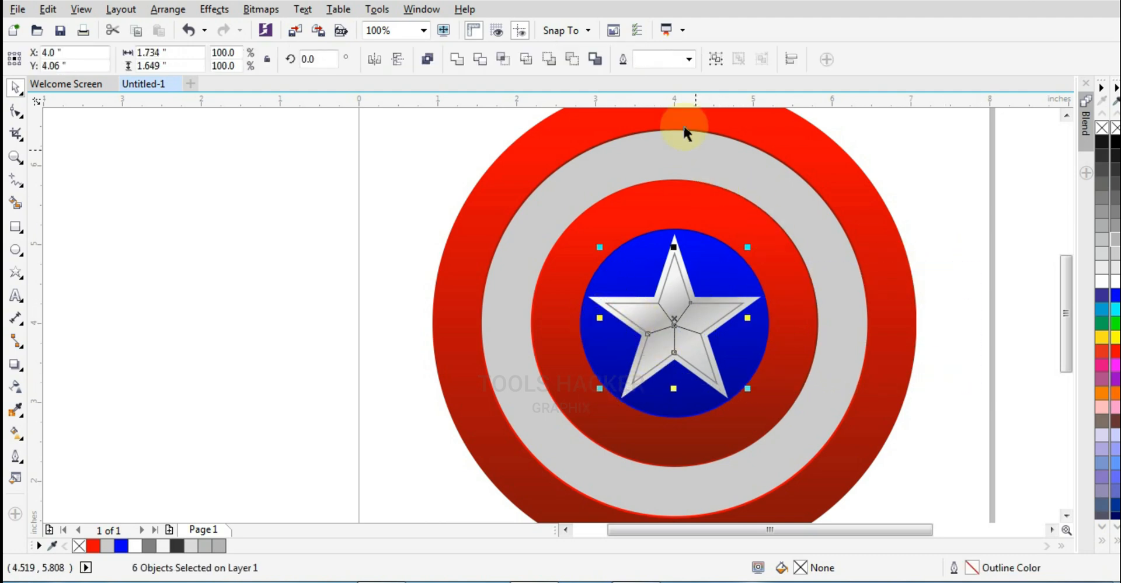
click(651, 58)
text(1)
key(Return)
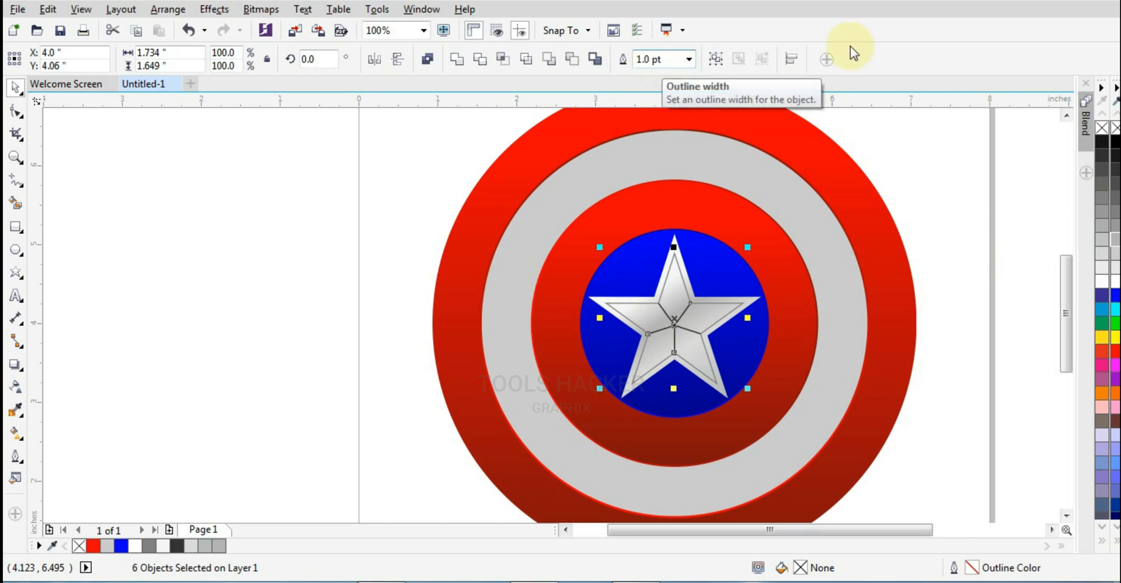
right_click(1111, 220)
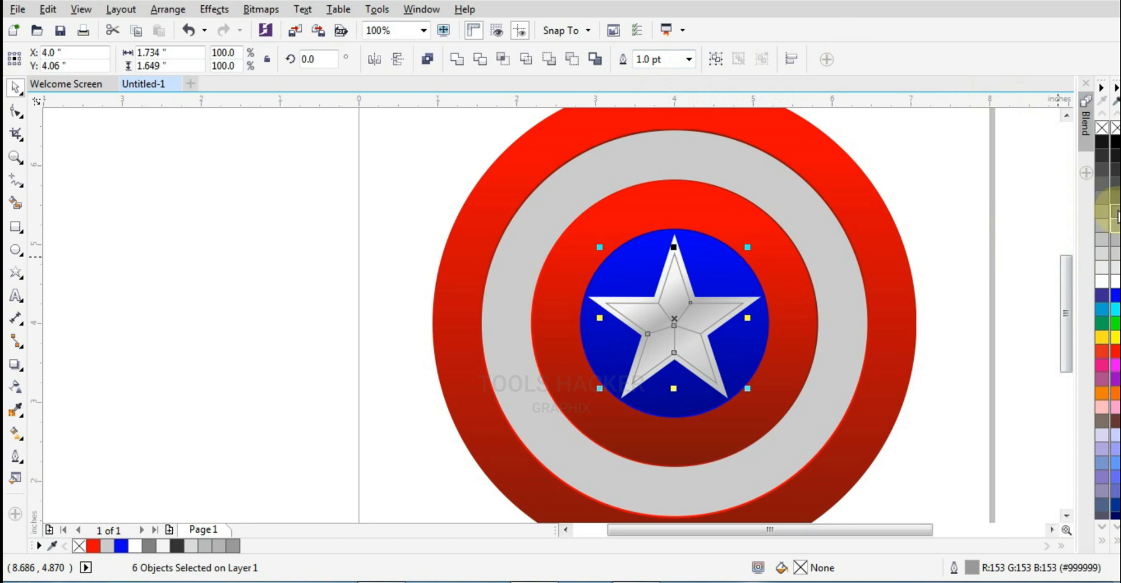
click(960, 285)
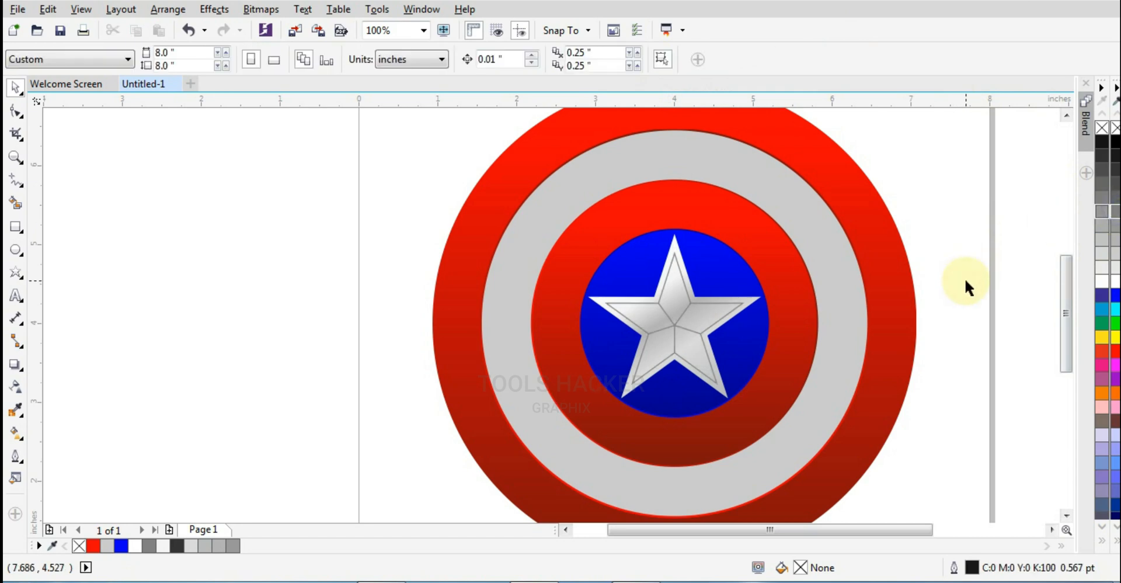
Step: Draw a flat ellipse about 0.875 by 0.469 inches over the star's top tip and centre it horizontally on the shield
scroll(604, 271, down, 2)
scroll(618, 275, up, 2)
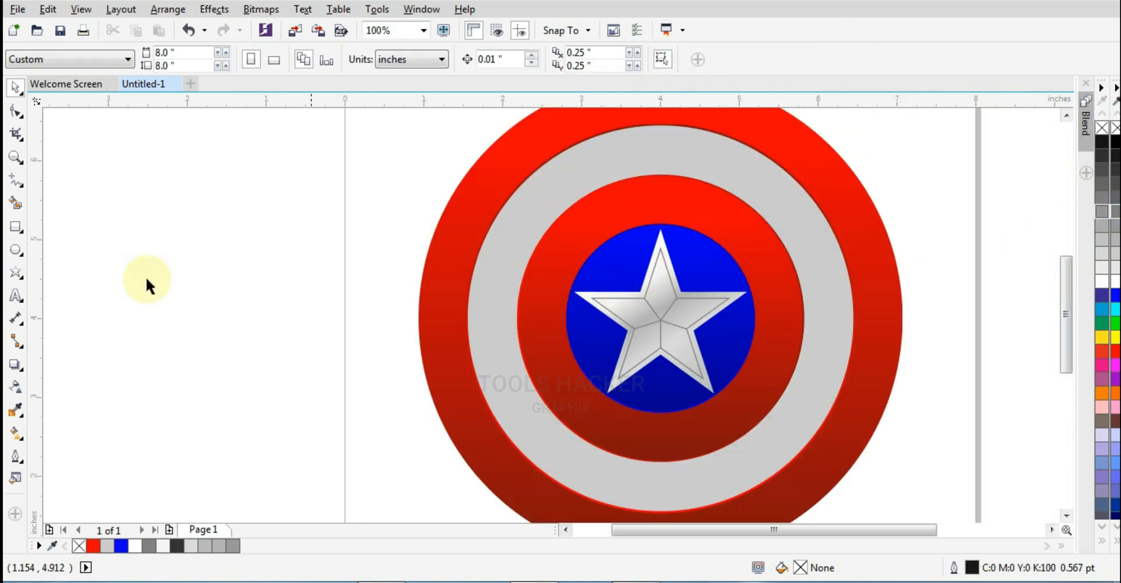
click(16, 250)
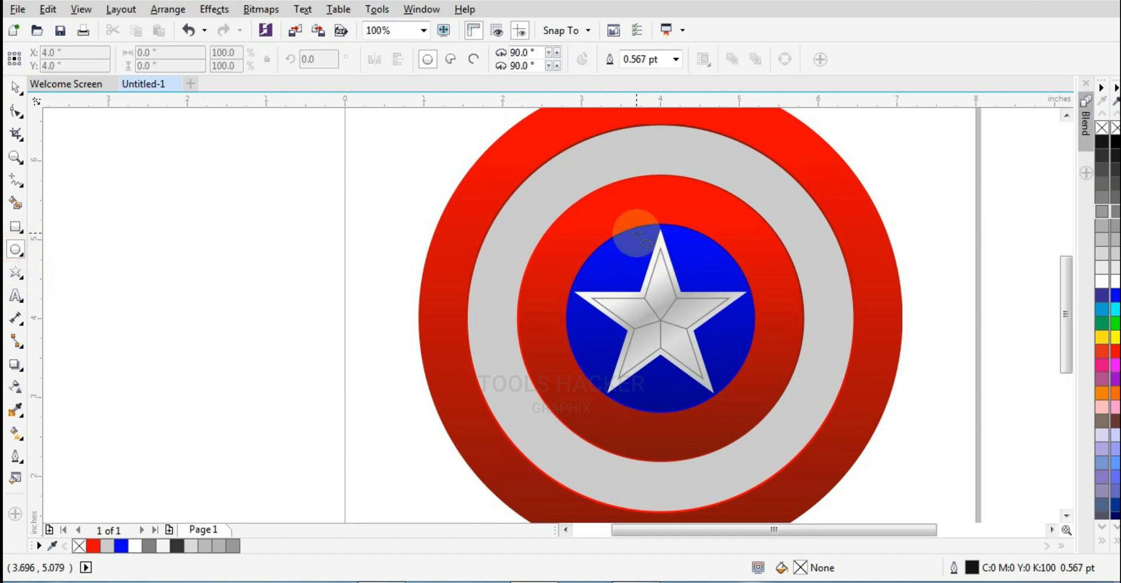
drag(635, 232, 705, 270)
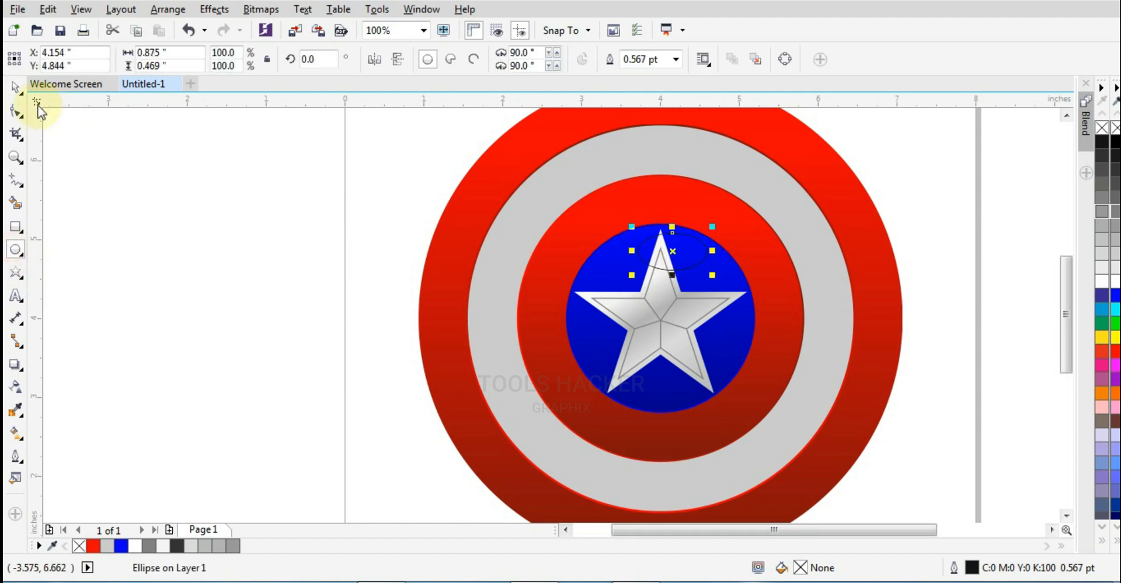
click(16, 87)
shift+click(641, 198)
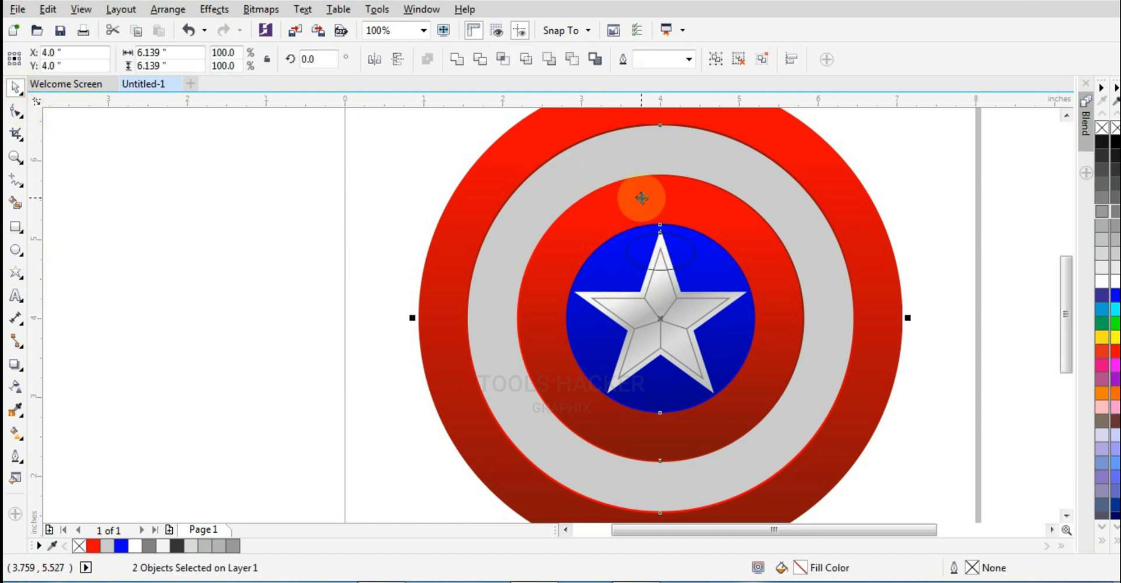
shift+click(640, 198)
click(716, 274)
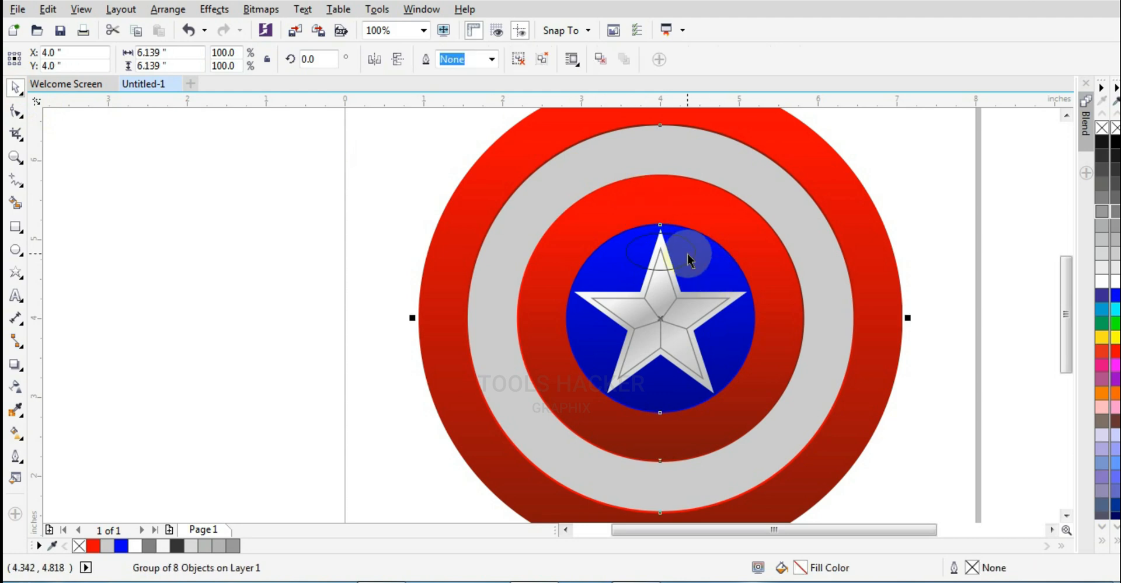
Step: Fill the small ellipse with white and remove its outline
click(689, 259)
click(1101, 282)
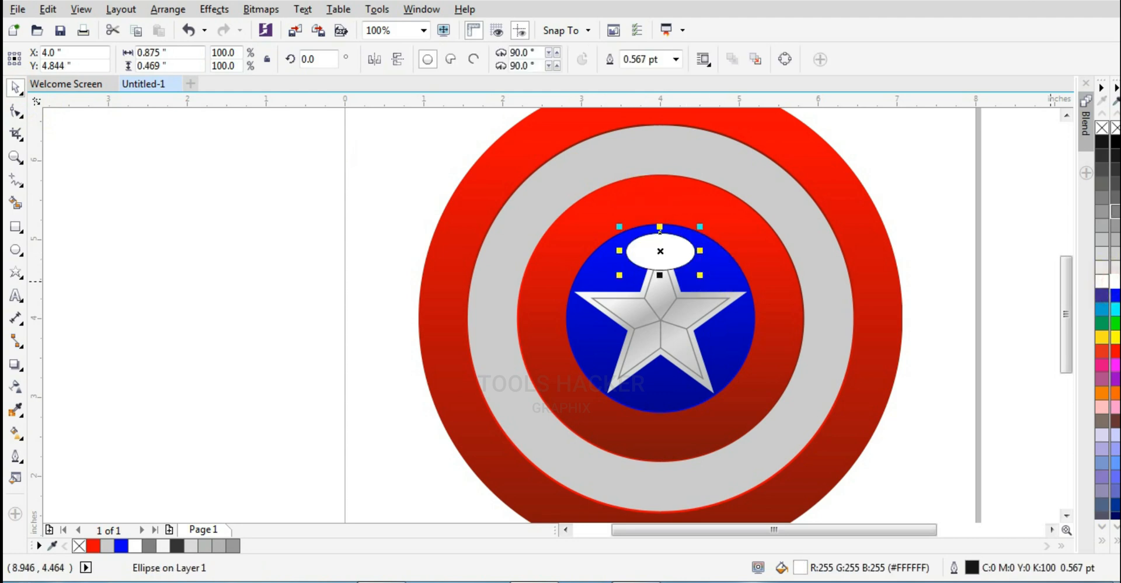
right_click(1113, 129)
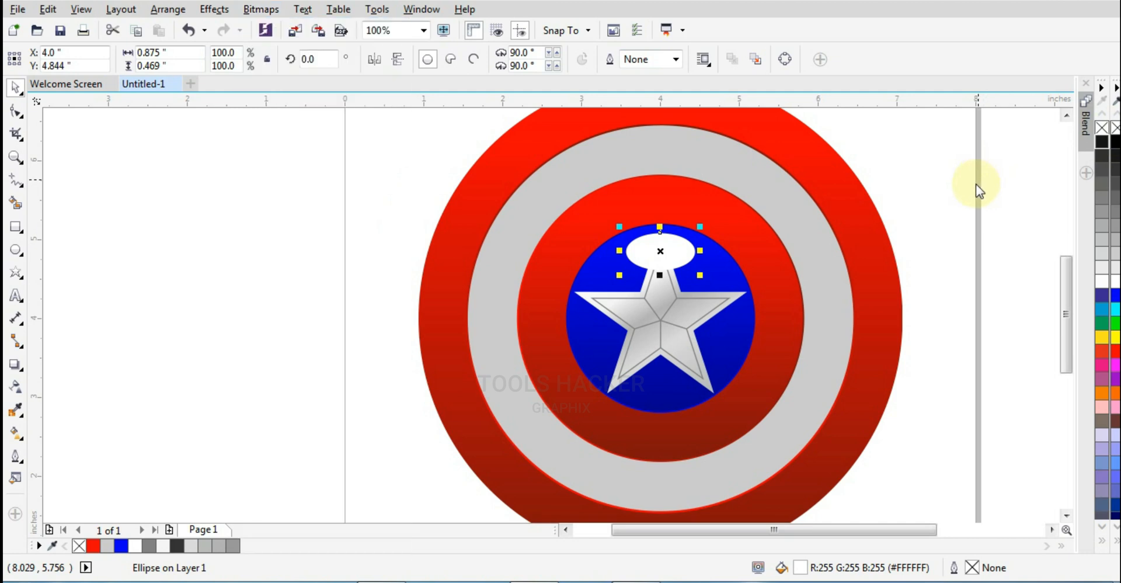
Step: Convert the white ellipse to a 300 dpi CMYK bitmap with anti-aliasing and a transparent background
key(alt+b)
key(c)
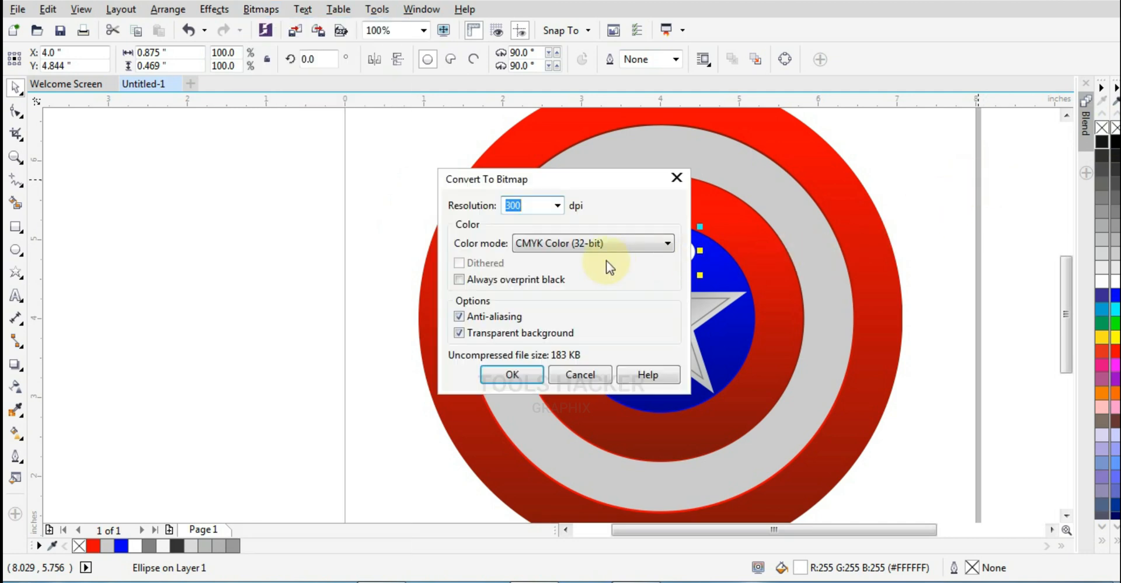
click(525, 373)
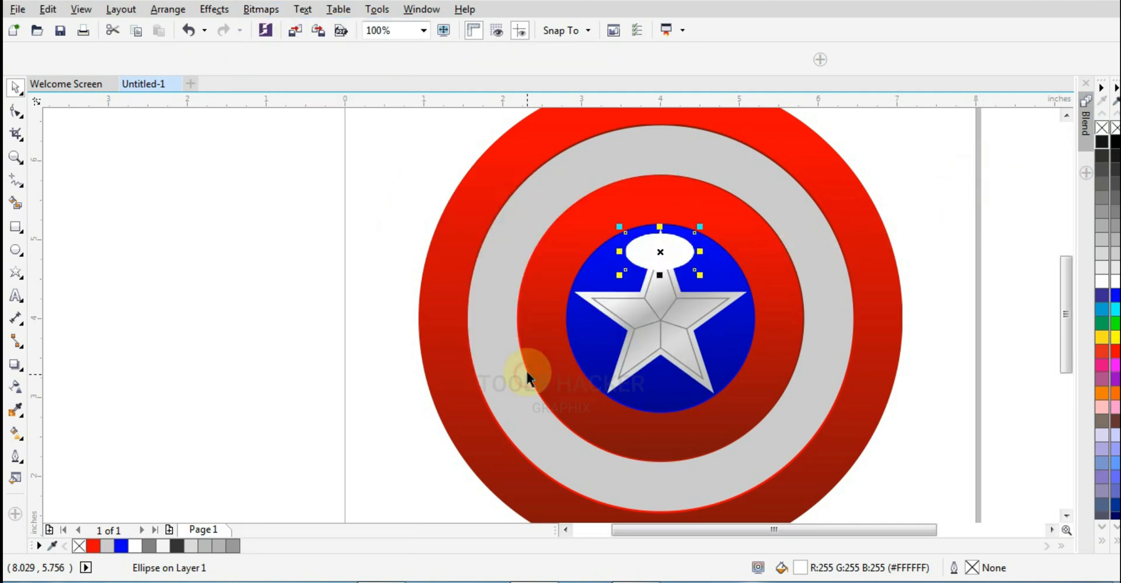
Step: Apply a Gaussian blur with a radius of 64 pixels to the white ellipse bitmap
click(261, 9)
click(293, 365)
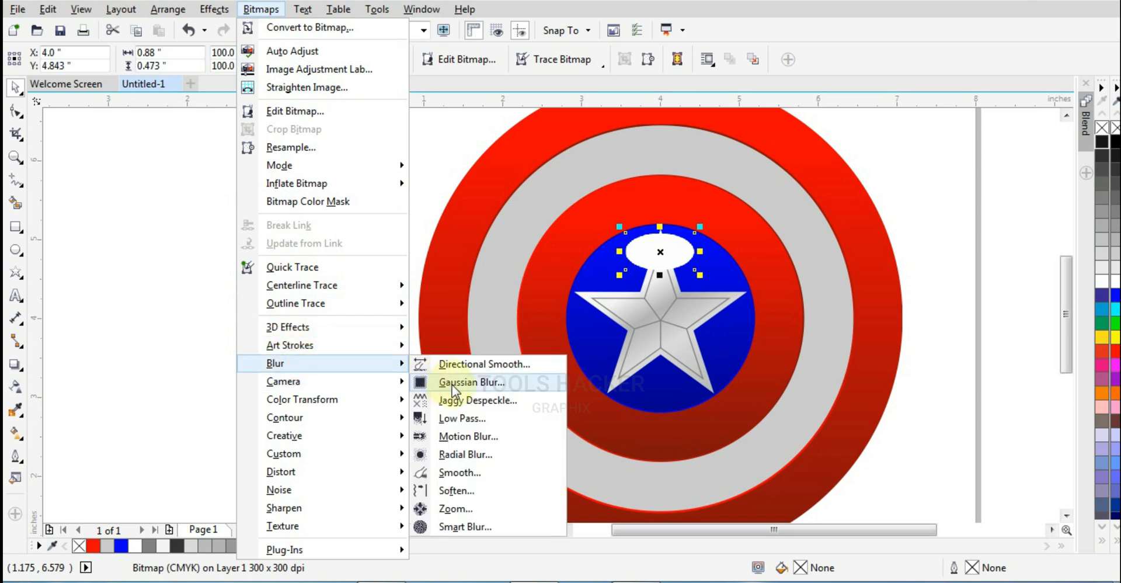
click(450, 383)
drag(524, 226, 548, 354)
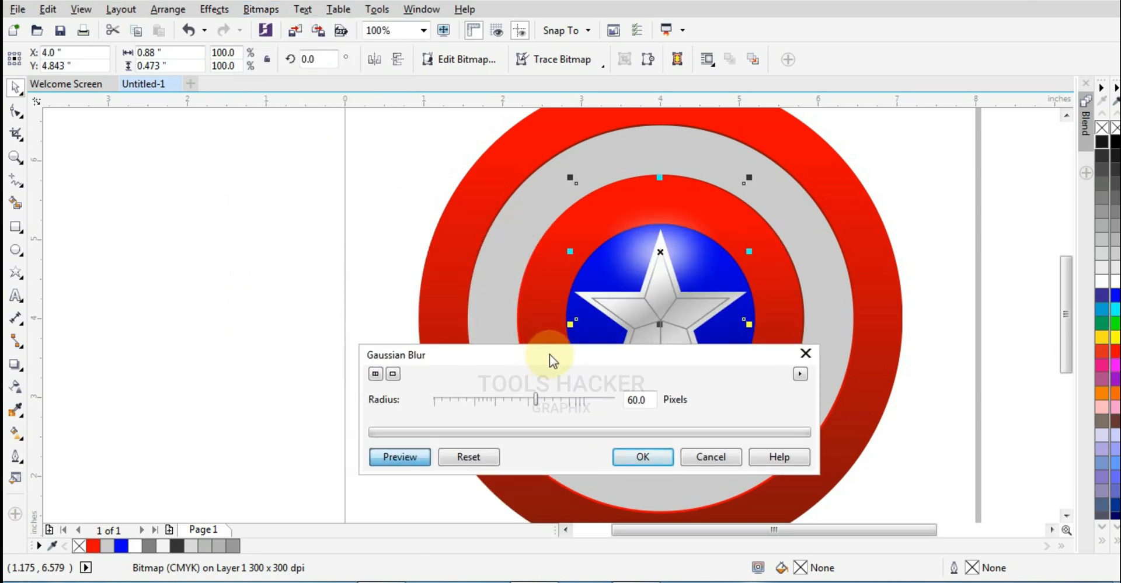
drag(534, 402, 538, 402)
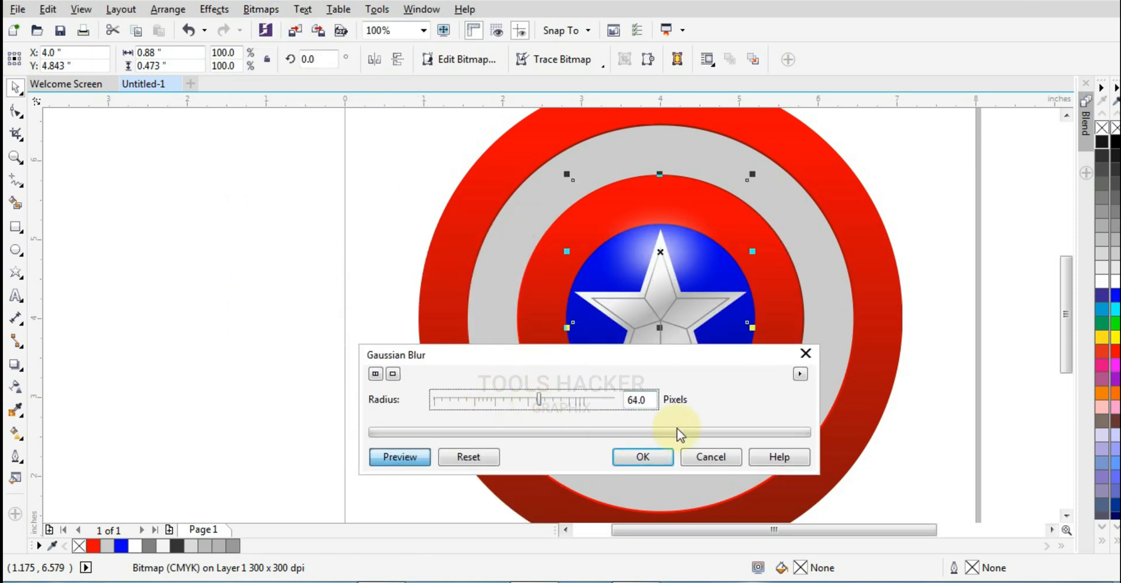
click(662, 458)
click(175, 200)
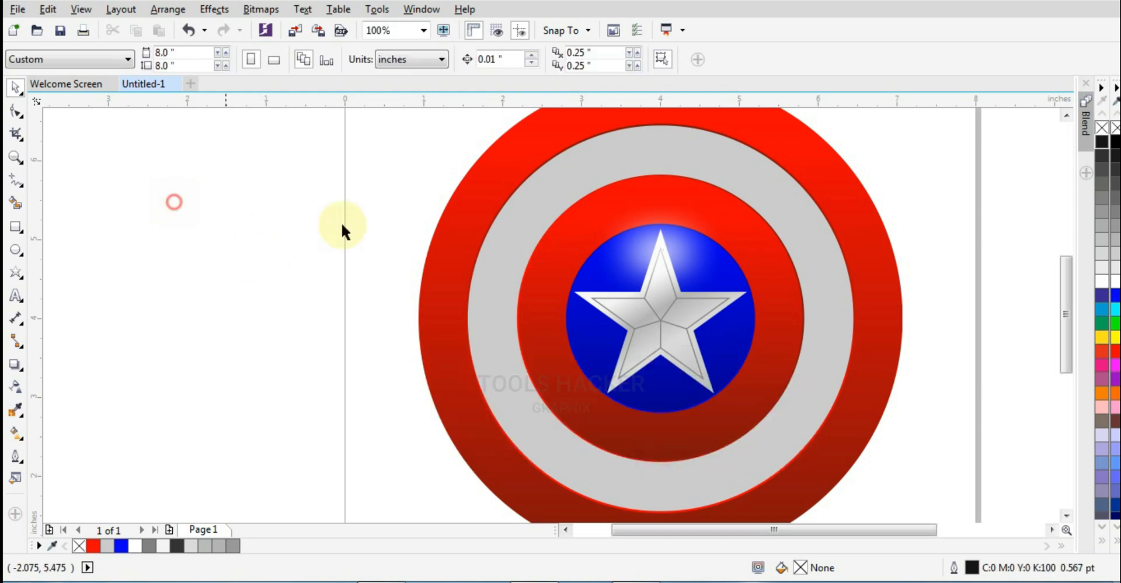
Step: Reduce the blurred glow's height from its upper edge and nudge it down so that it stays within the blue circle
click(632, 243)
drag(659, 174, 661, 184)
drag(692, 260, 691, 265)
click(226, 220)
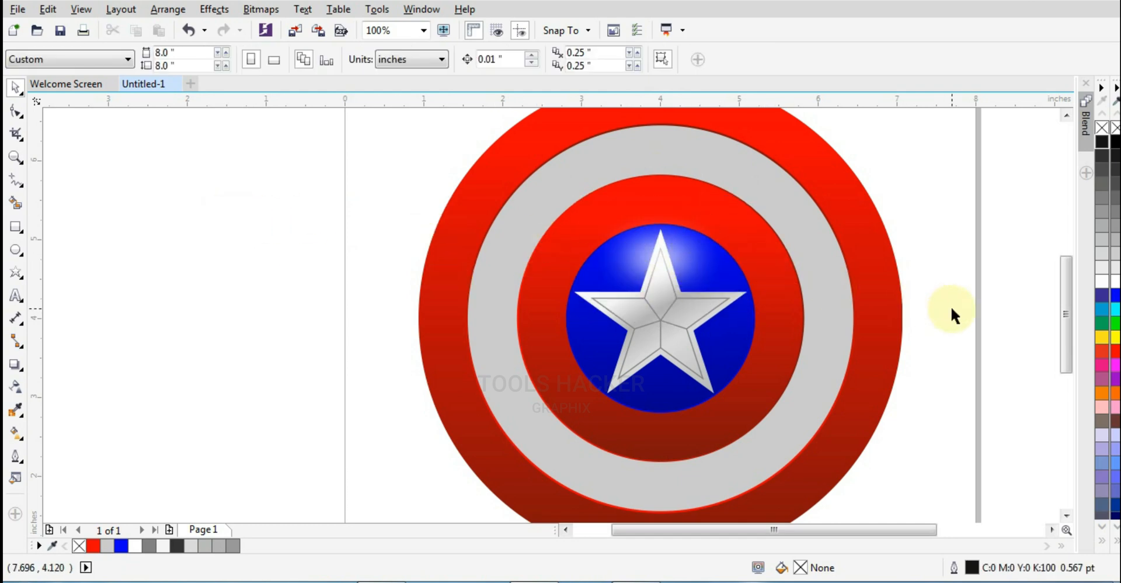
Step: Draw a narrow vertical rectangle about 0.208 by 5.875 inches beside the shield's left edge
scroll(636, 277, down, 1)
key(F5)
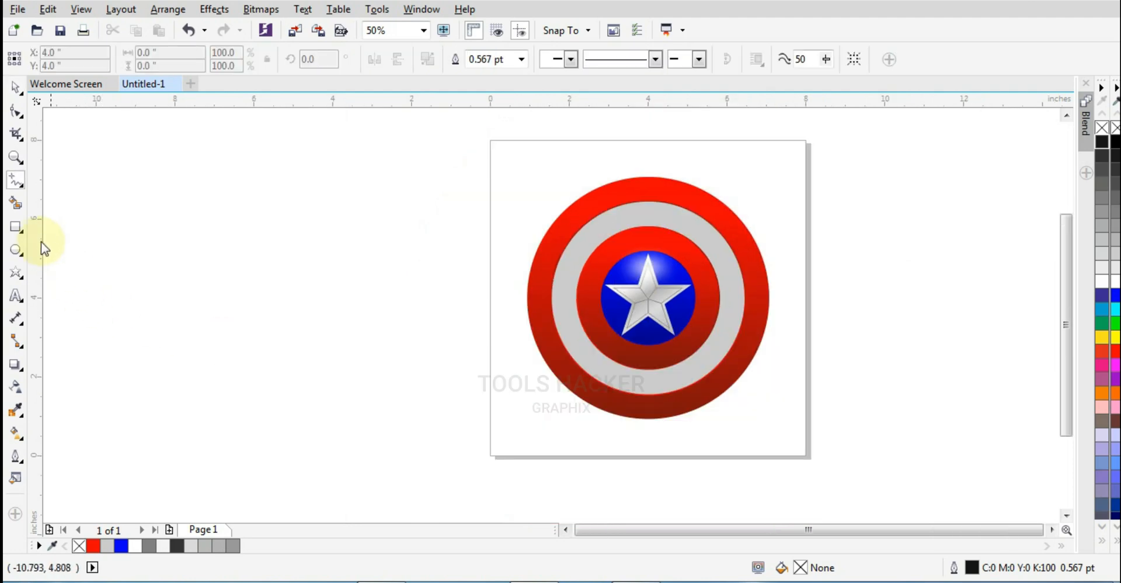
click(20, 229)
drag(503, 185, 512, 417)
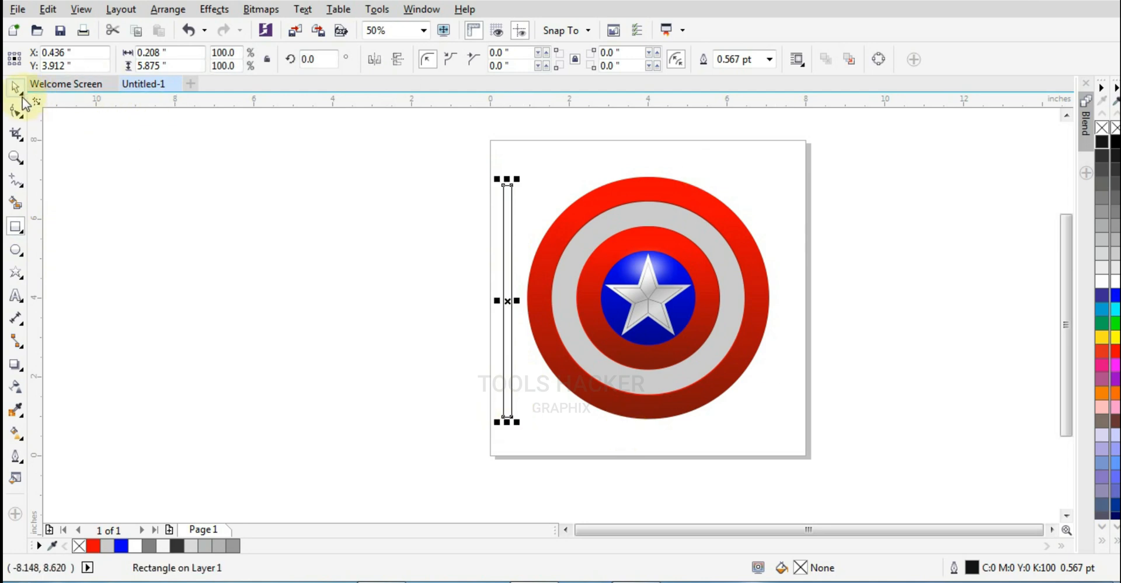
Step: Move the narrow rectangle off the page beside the shield and add rotated copies to form four bars crossing at 45-degree intervals
click(16, 88)
drag(512, 229, 417, 219)
click(418, 220)
drag(425, 170, 498, 375)
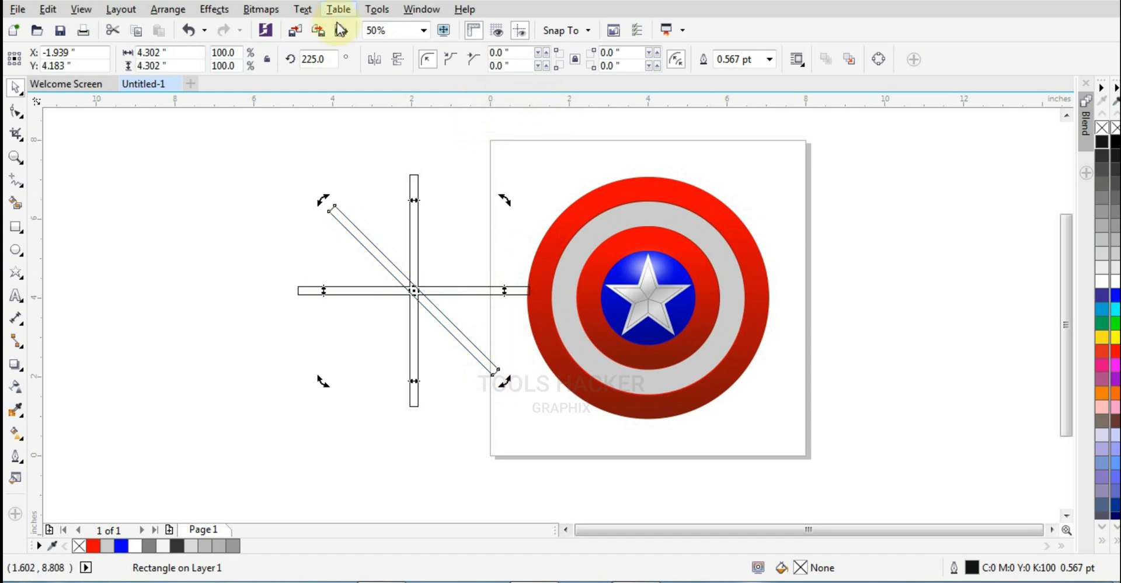
key(plus)
click(374, 59)
Step: Fill all four crossed bars with white and remove their outlines
drag(253, 130, 558, 423)
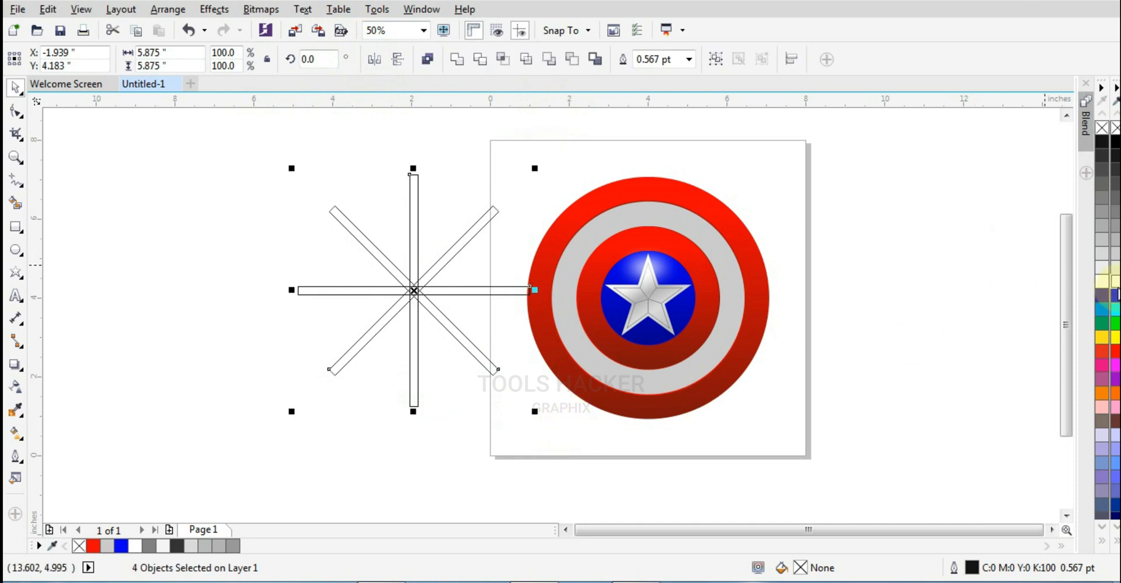
click(1112, 283)
right_click(1101, 127)
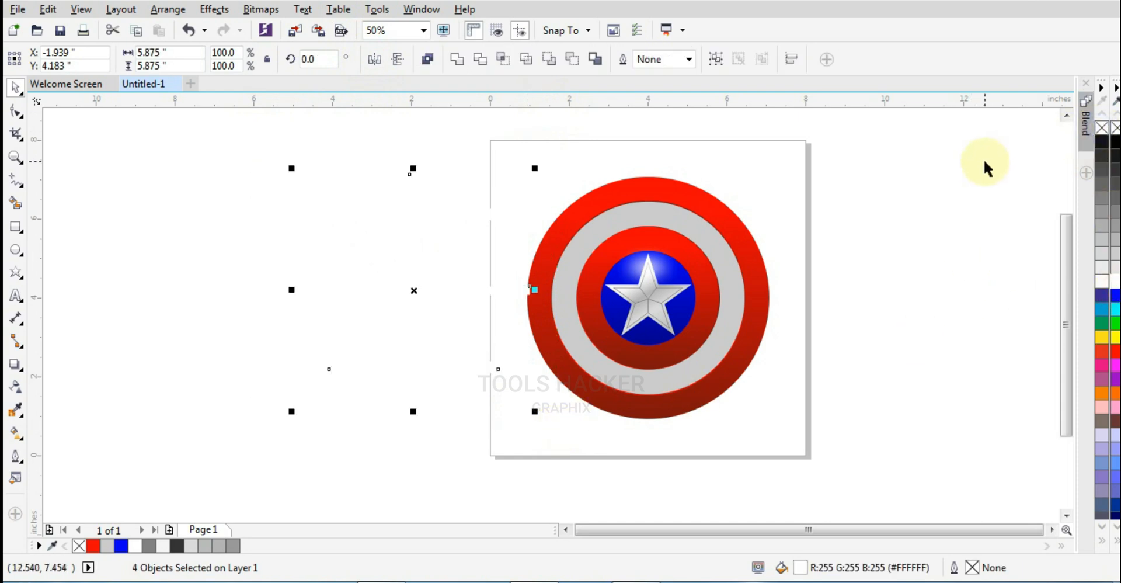
Step: Group the white bars centered on the page and enlarge the group to about 6.593 inches square
key(ctrl+g)
key(p)
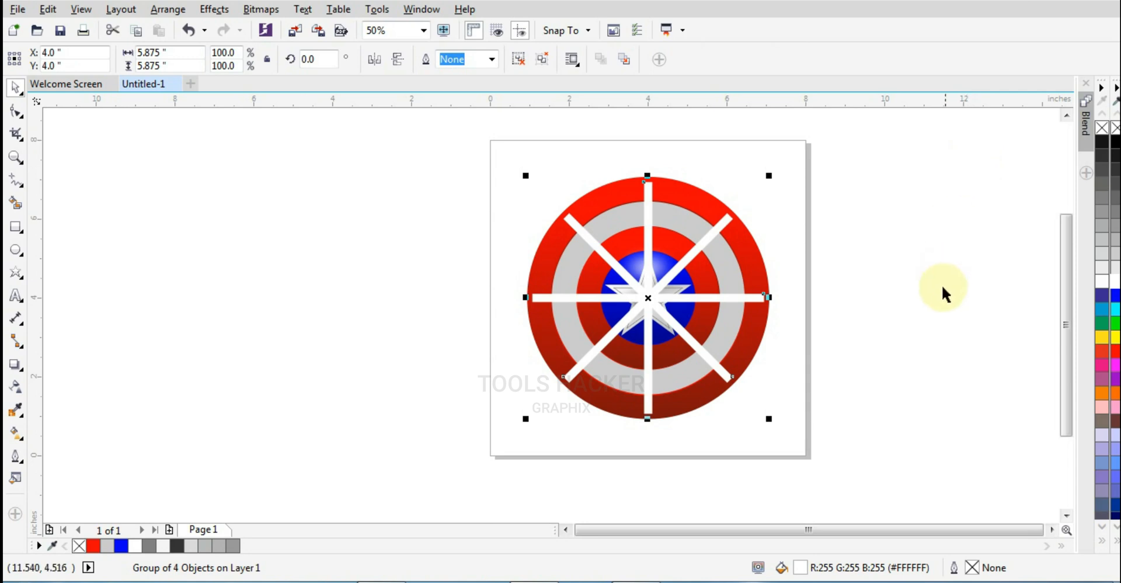
drag(769, 419, 788, 429)
Step: Convert the enlarged group of white bars to a 300 dpi CMYK bitmap
key(alt+b)
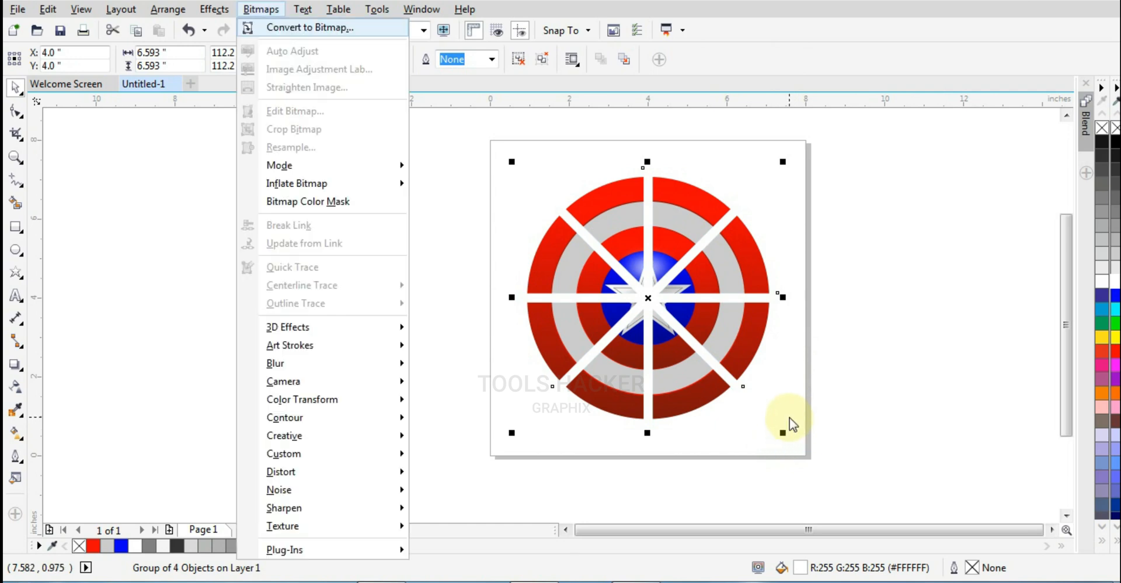
key(Return)
key(Return)
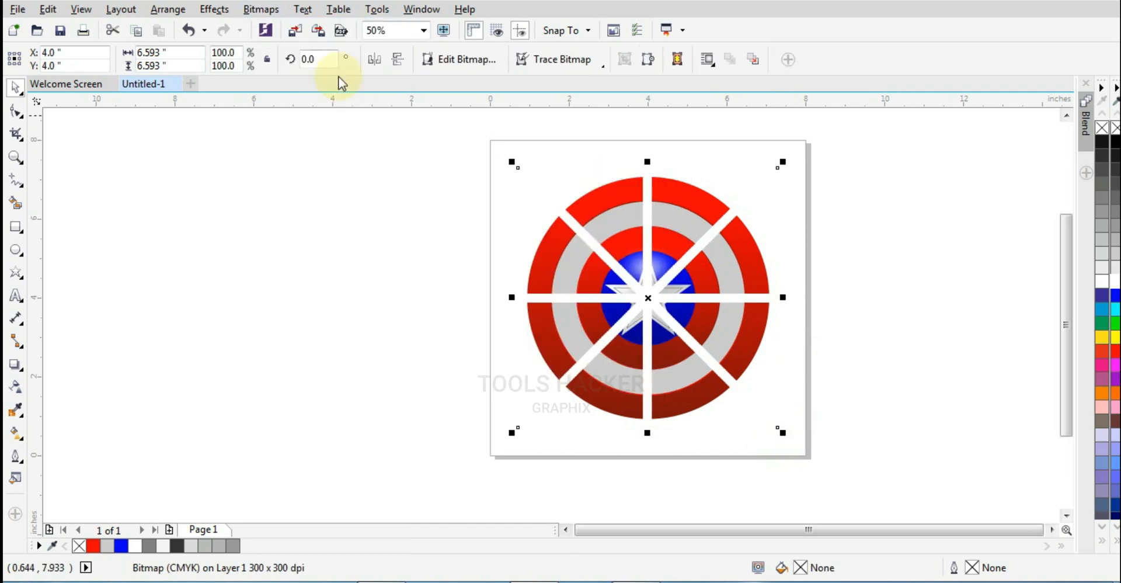
Step: Apply a Gaussian blur with a radius of 61 pixels to the crossed bars bitmap
click(305, 12)
click(261, 9)
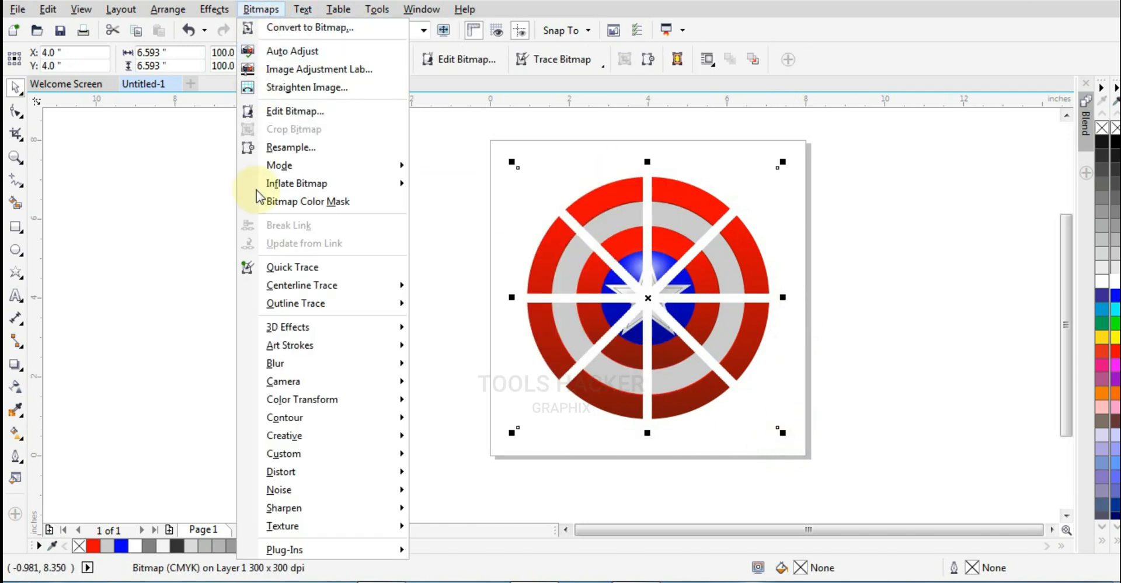
mouse_move(282, 363)
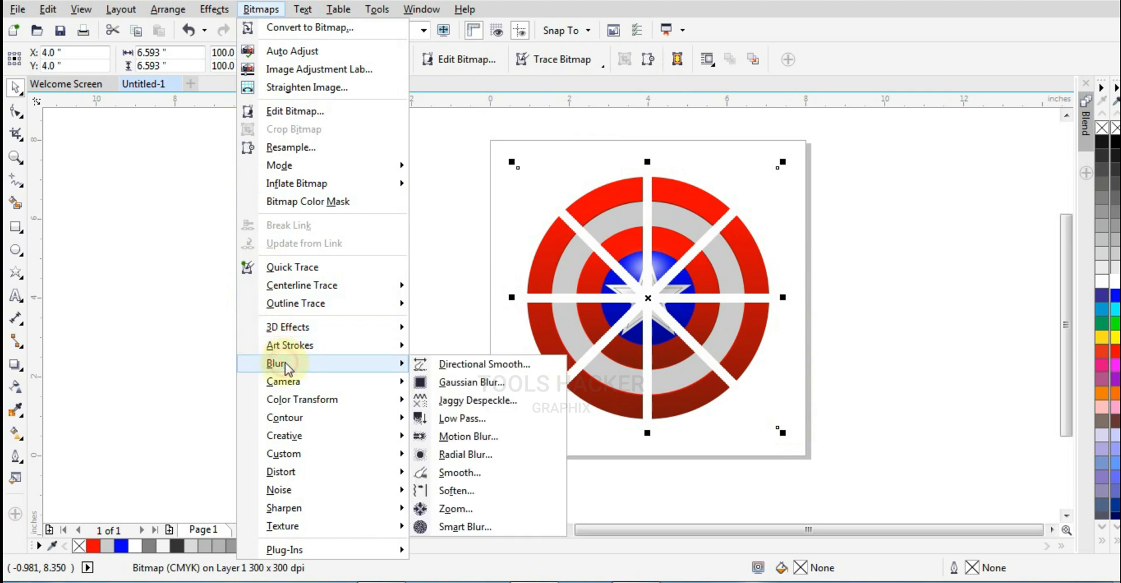
click(472, 385)
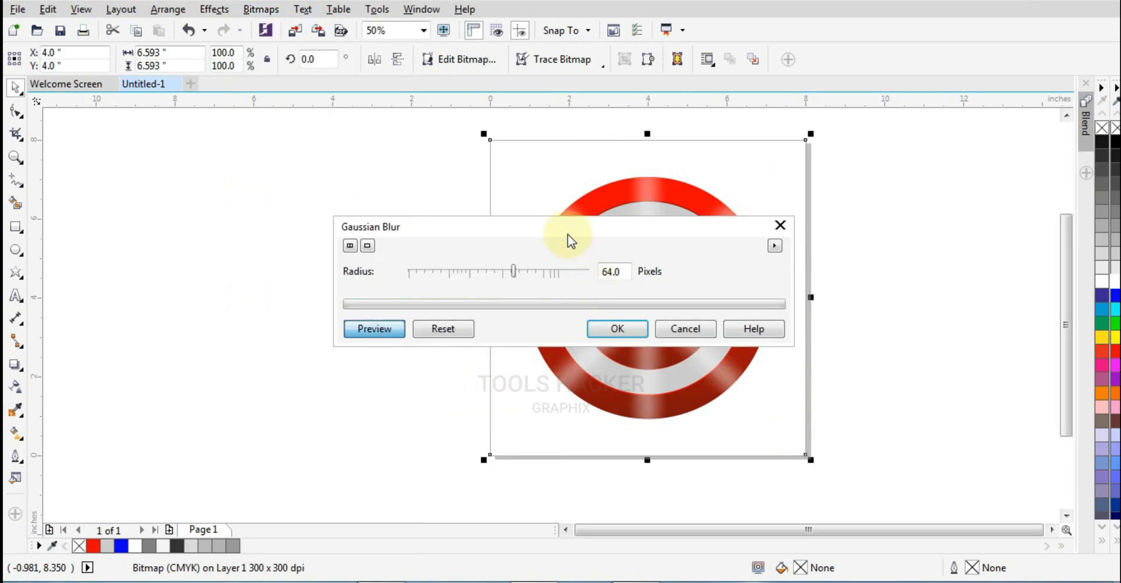
drag(567, 234, 270, 244)
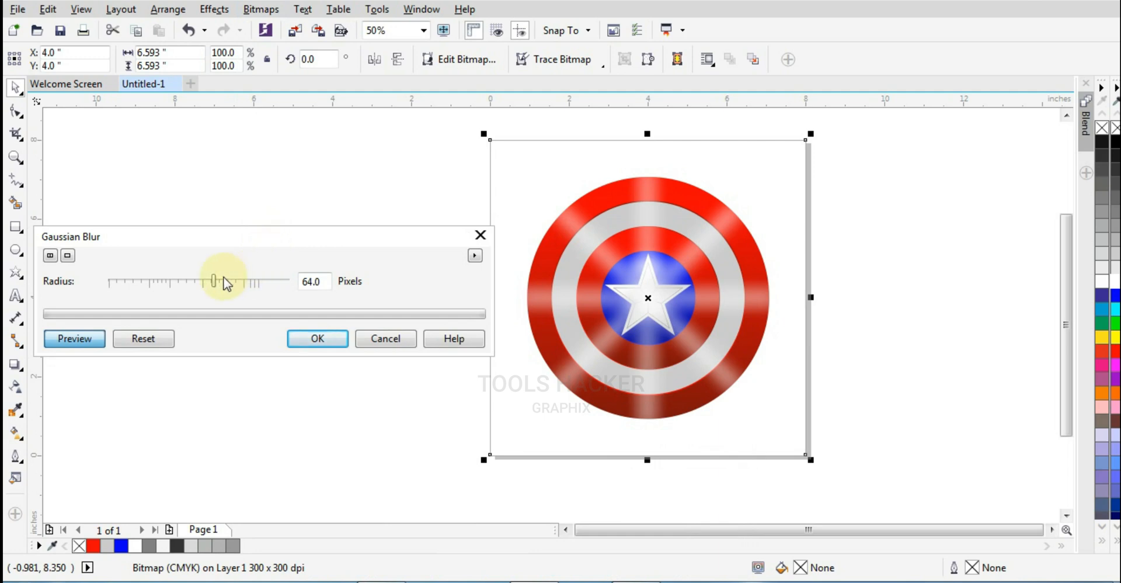
drag(217, 280, 216, 280)
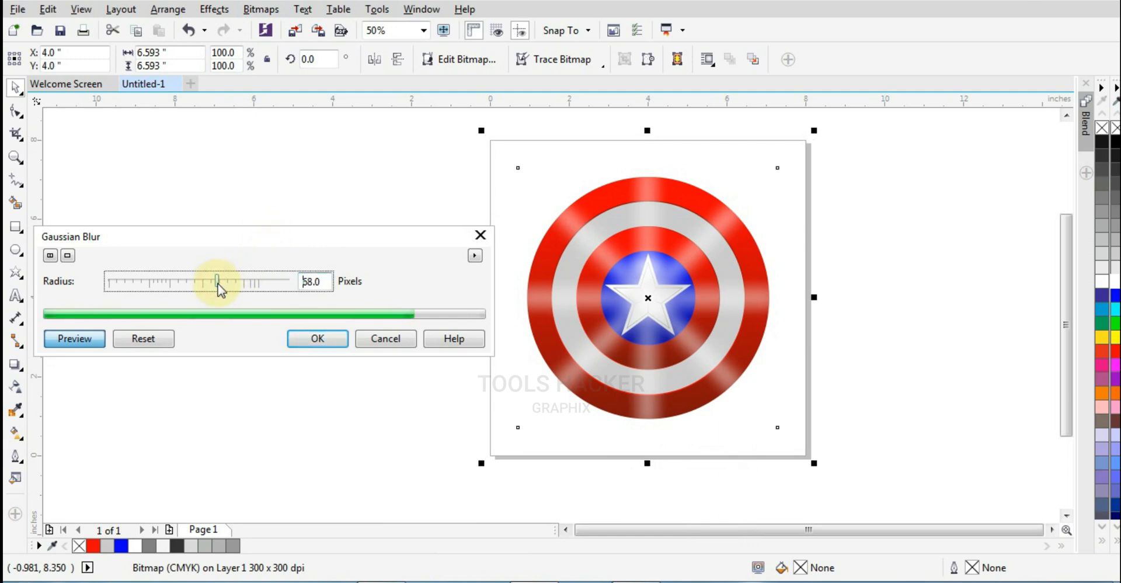
drag(216, 284, 205, 285)
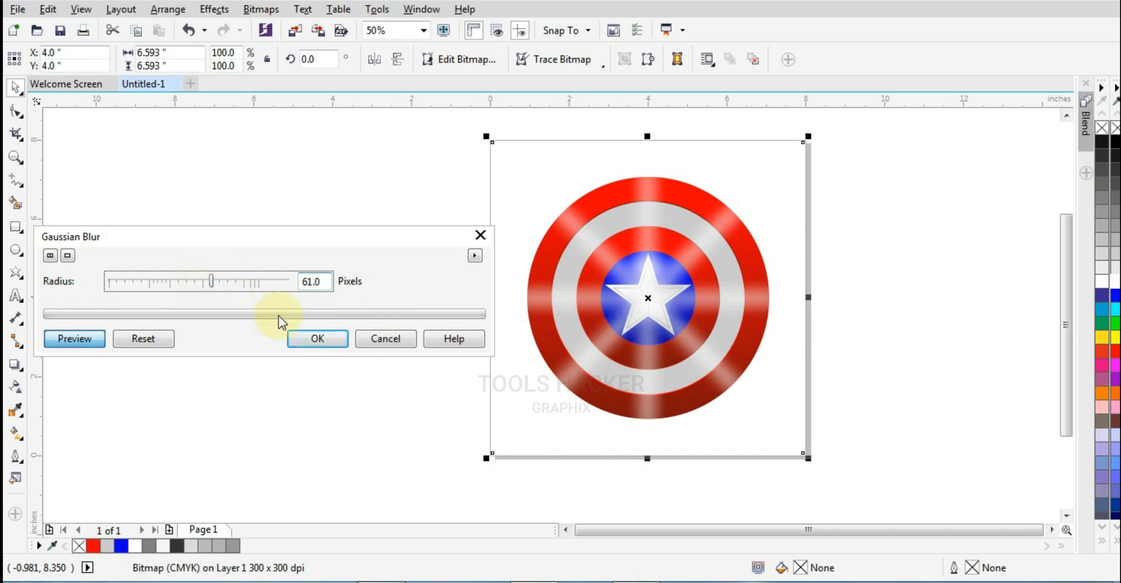
click(319, 339)
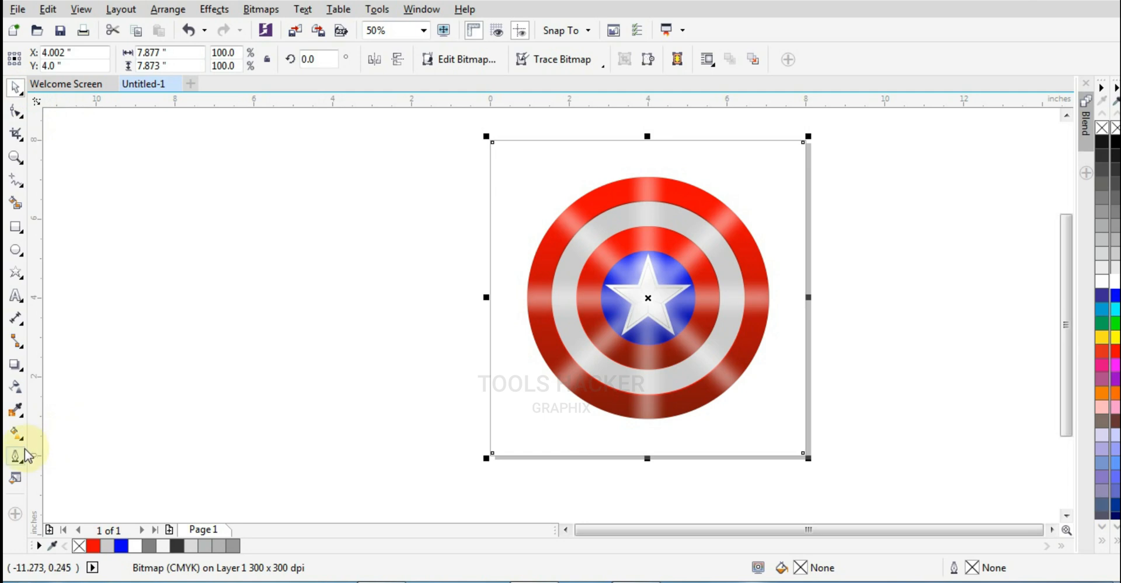
Step: Apply a uniform transparency of 25 to the blurred bars bitmap
click(15, 386)
click(36, 59)
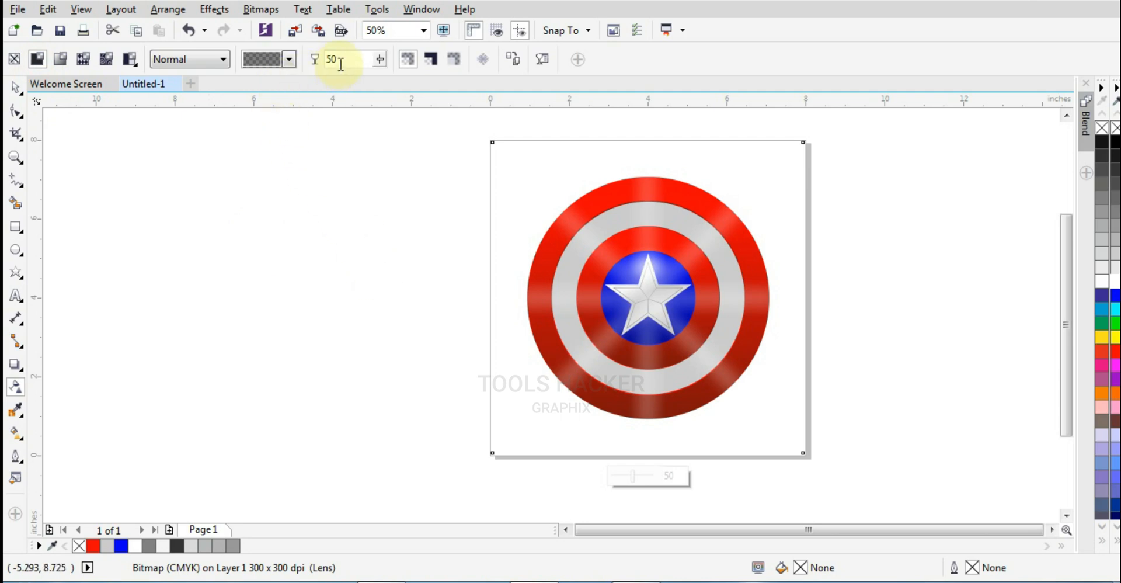
text(7)
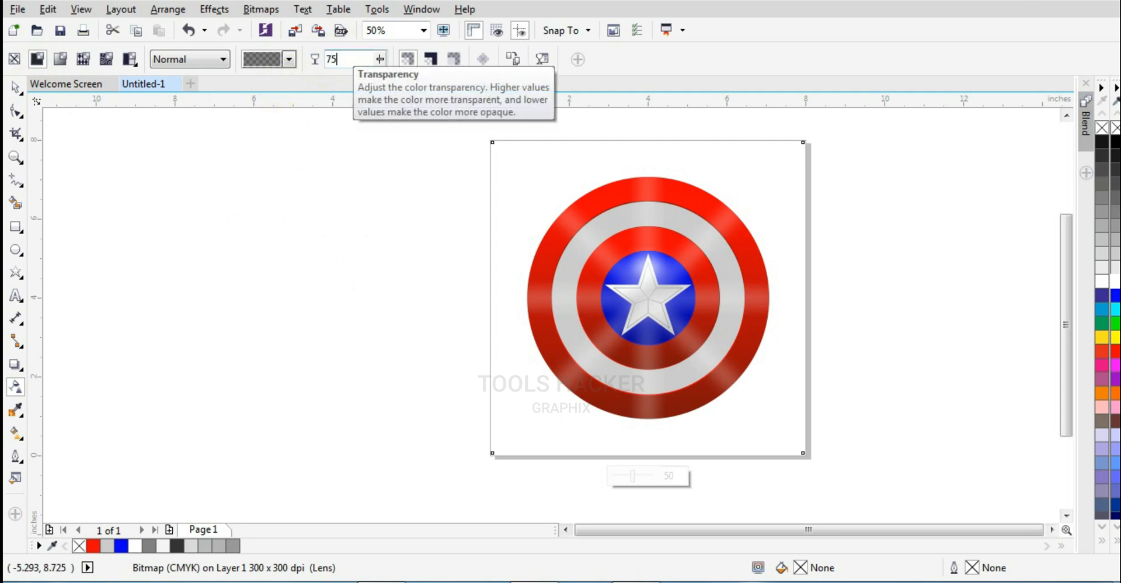
text(5)
key(Return)
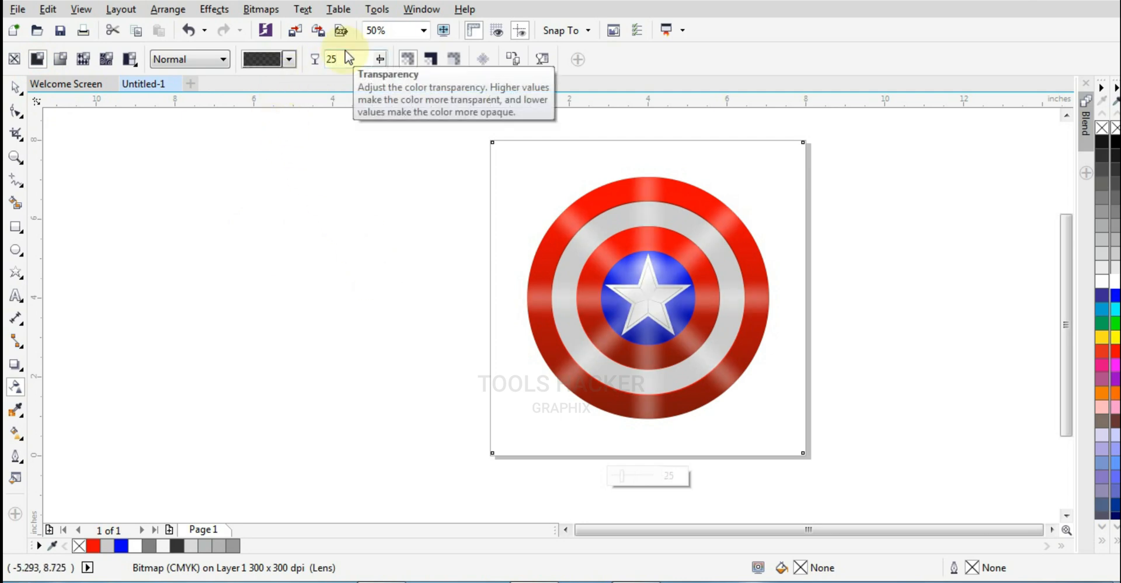
click(211, 179)
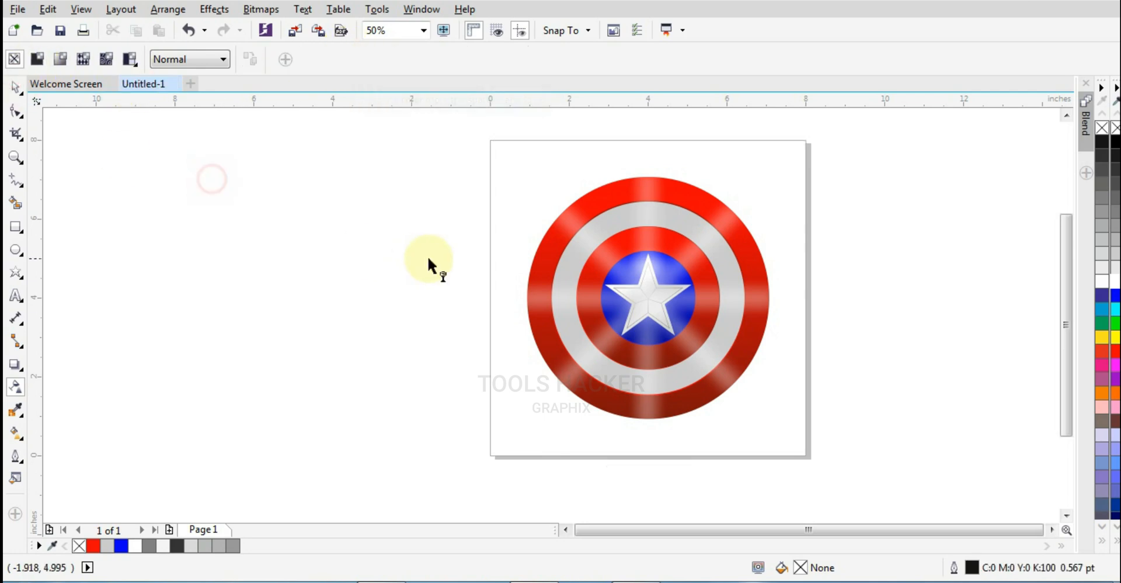
Step: Bring the blue circle, its white glow and the star in front of the blurred light bars
click(16, 87)
drag(306, 146, 880, 361)
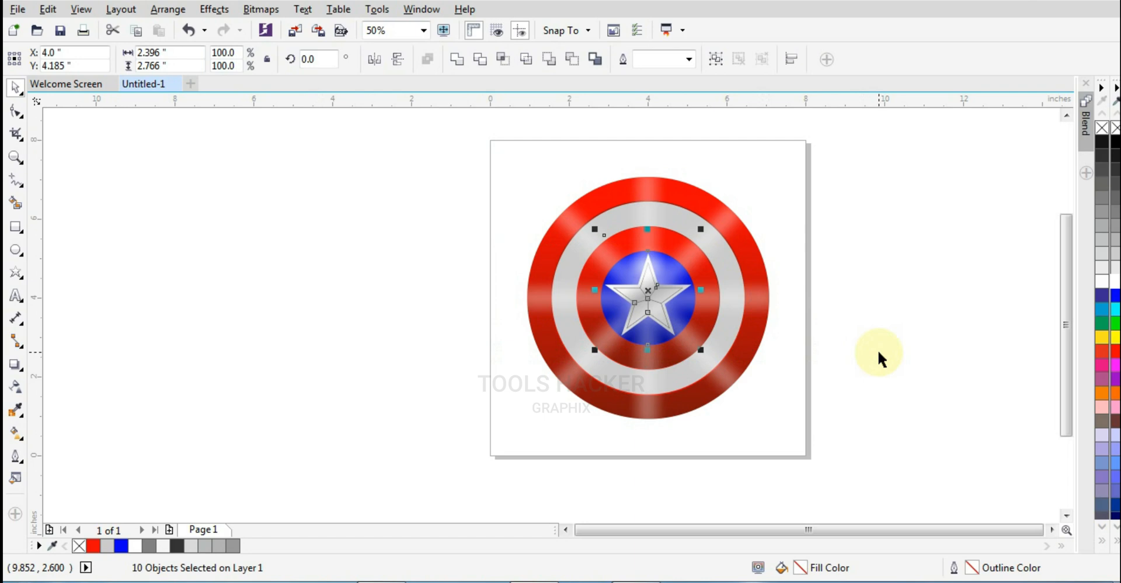
click(878, 342)
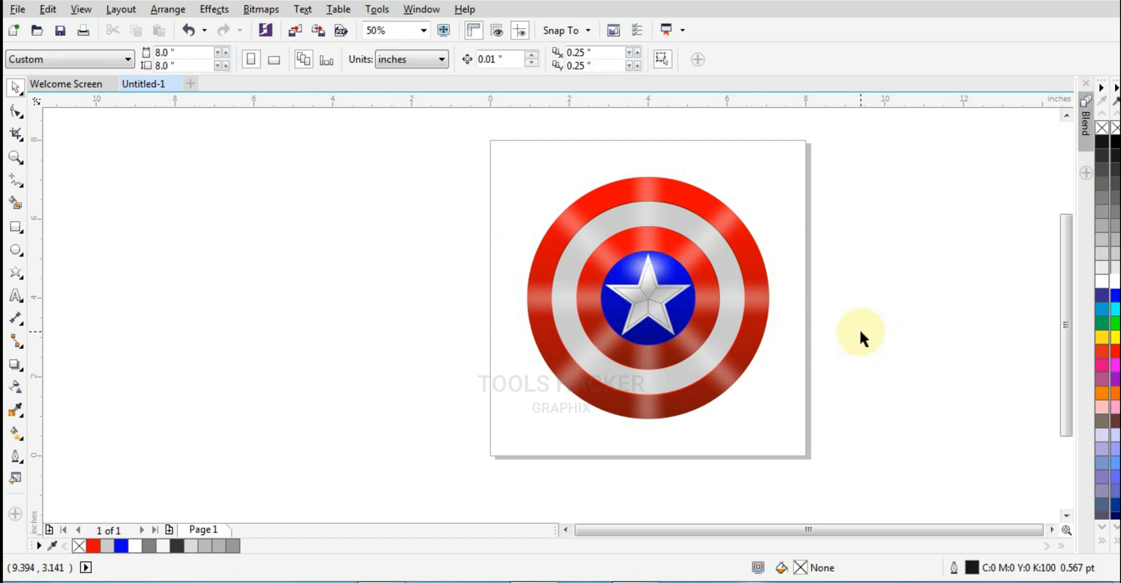
Step: Group all the objects of the shield and preview the artwork in full screen
key(ctrl+a)
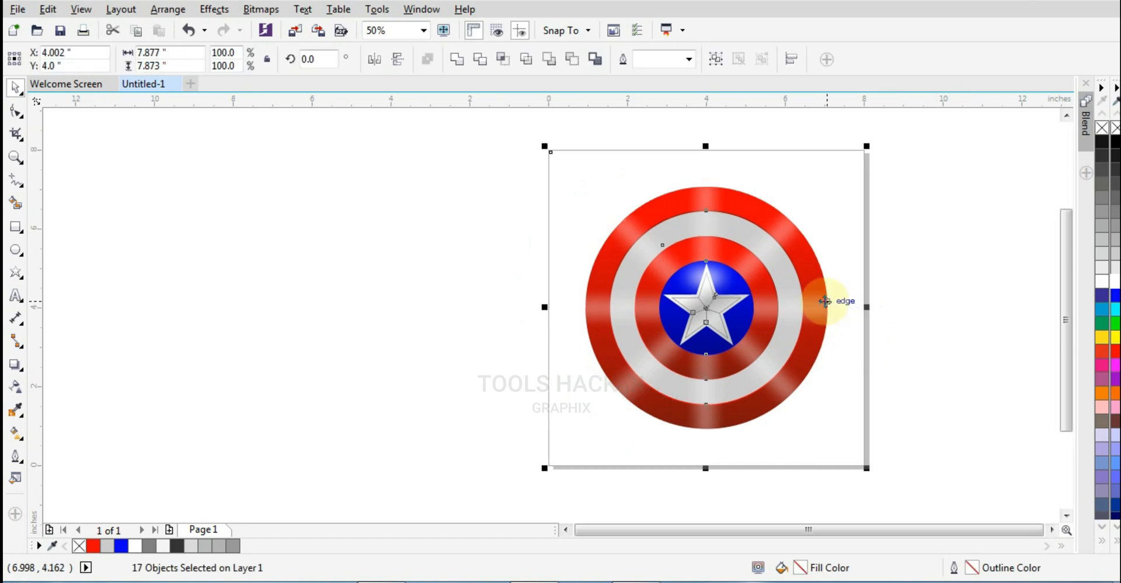
key(ctrl+g)
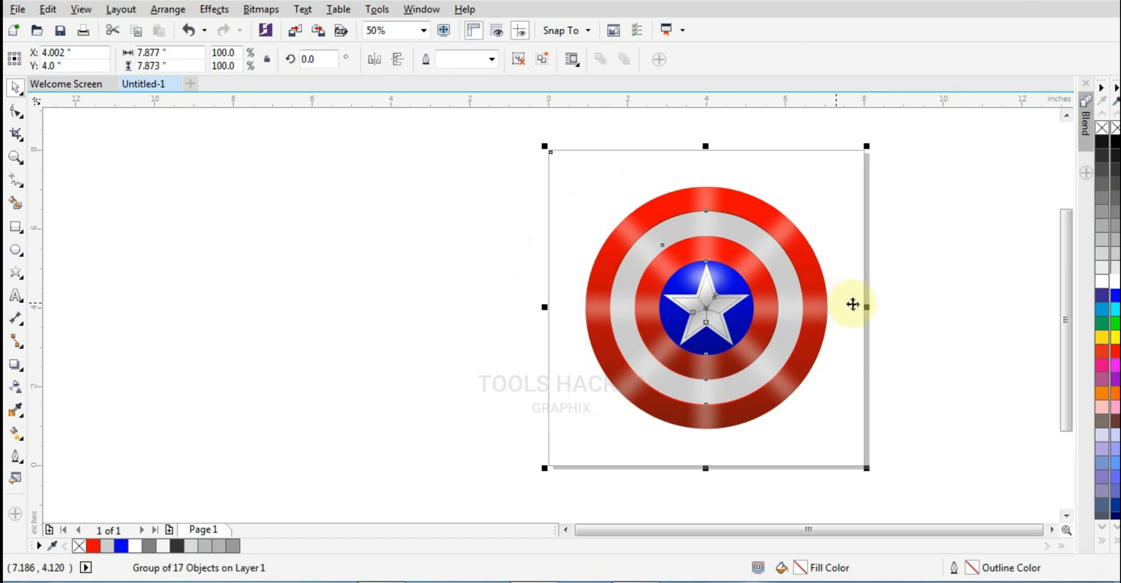
click(16, 157)
drag(541, 147, 869, 470)
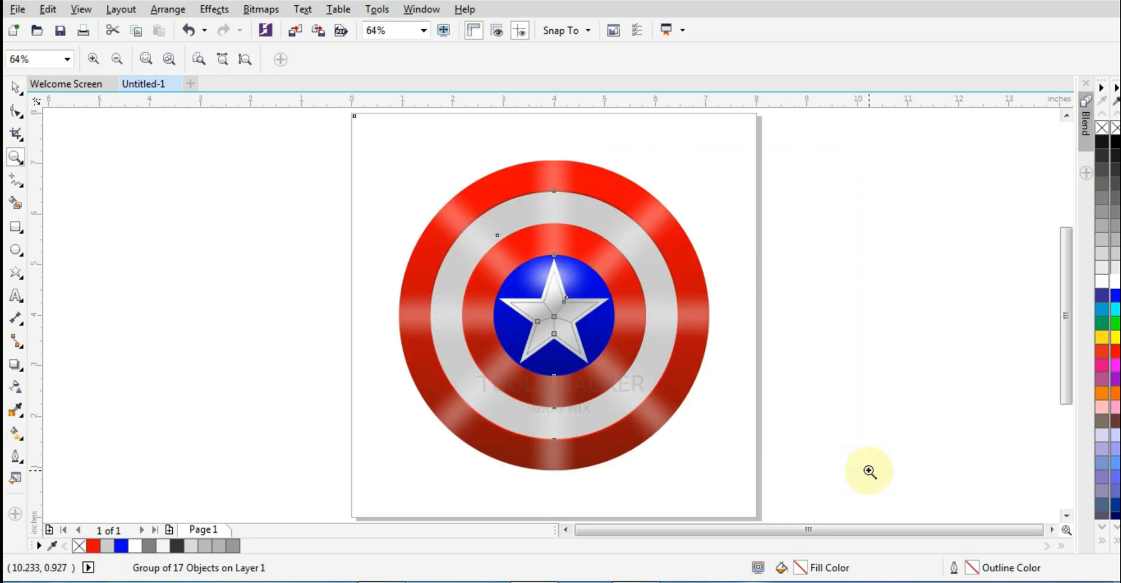
key(F9)
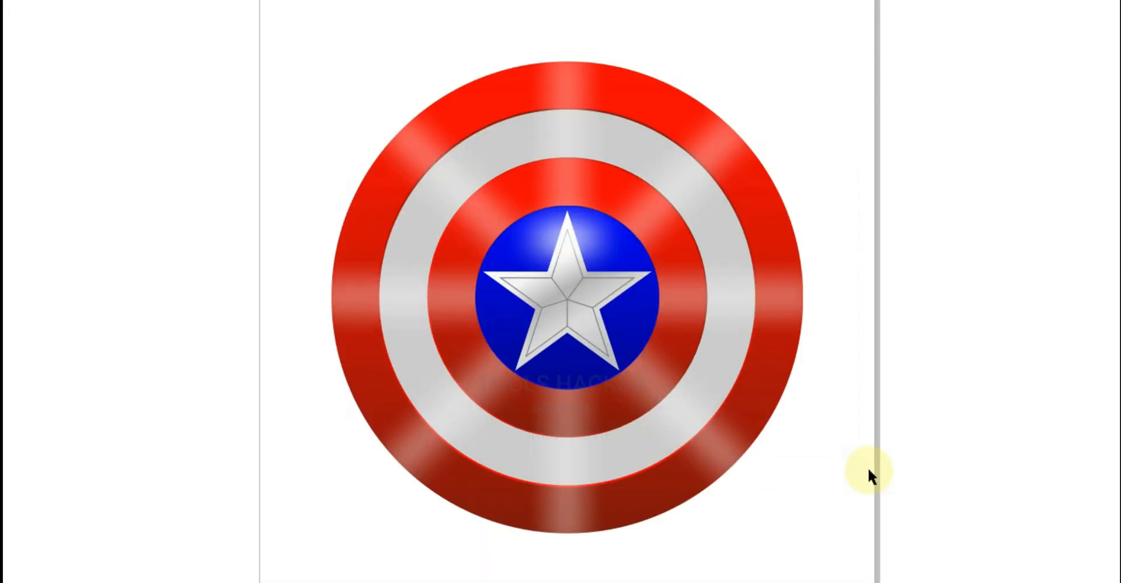